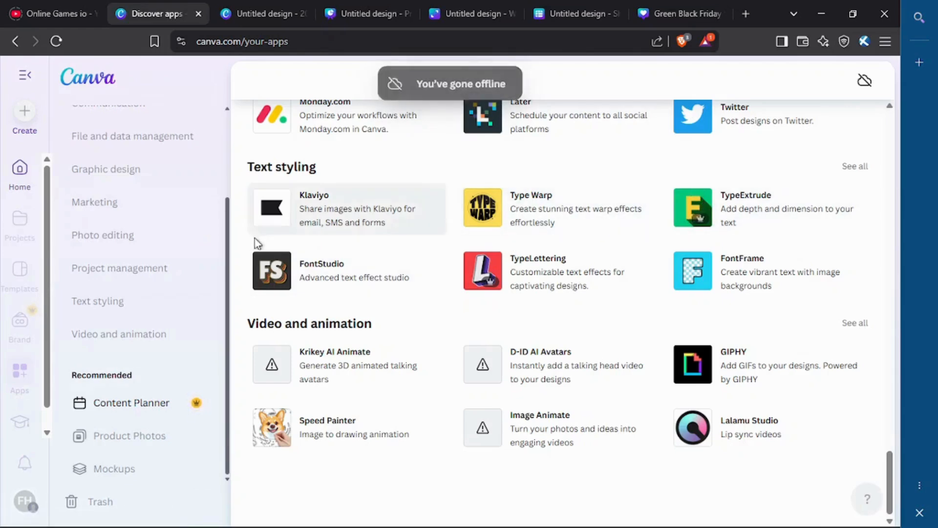
Step: Check the computer's Wi-Fi connection and return to the end of the apps list
{"action": "scroll", "coordinate": [325, 259], "scroll_direction": "up", "scroll_amount": 5}
{"action": "mouse_move", "coordinate": [760, 518]}
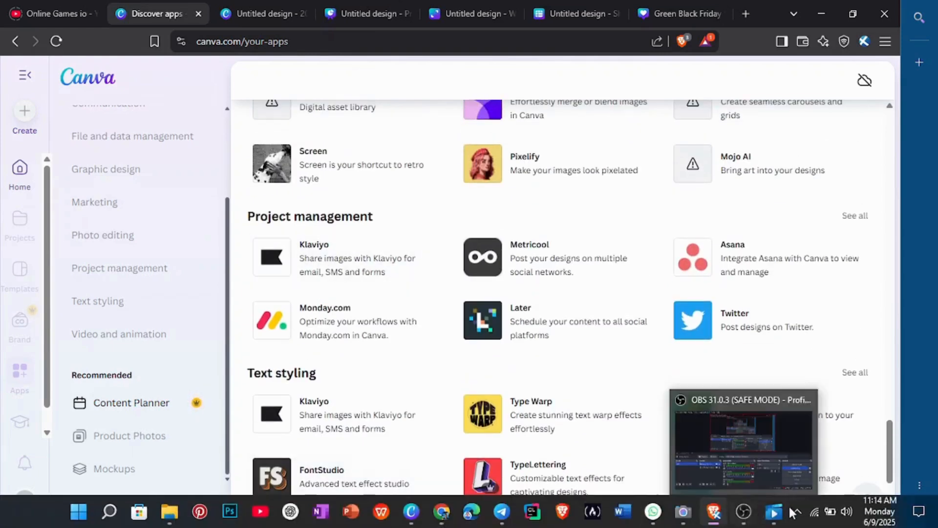
{"action": "left_click", "coordinate": [815, 514]}
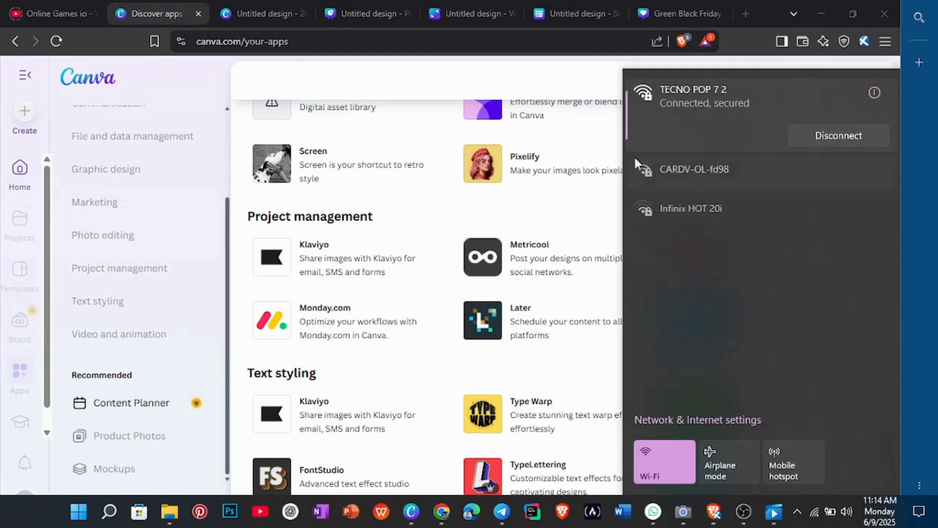
{"action": "left_click", "coordinate": [579, 81]}
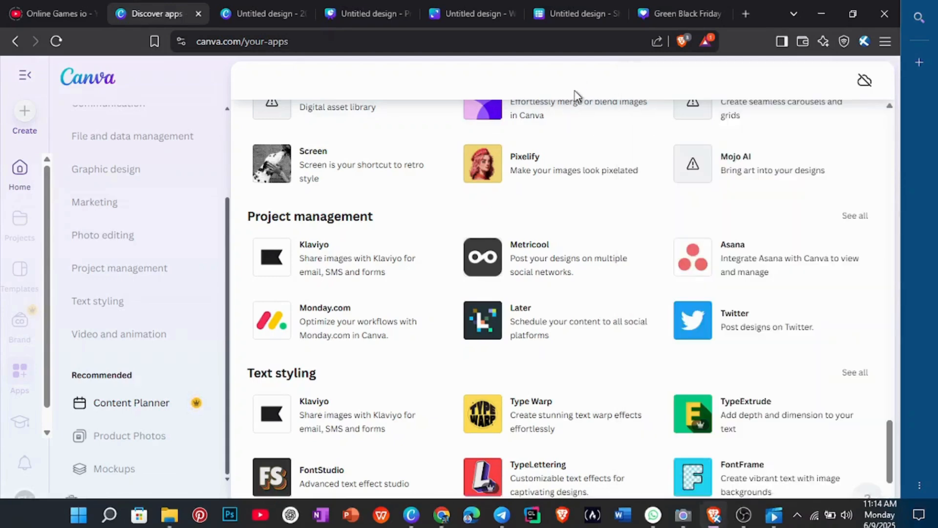
{"action": "scroll", "coordinate": [371, 255], "scroll_direction": "down", "scroll_amount": 2}
{"action": "scroll", "coordinate": [366, 255], "scroll_direction": "down", "scroll_amount": 3}
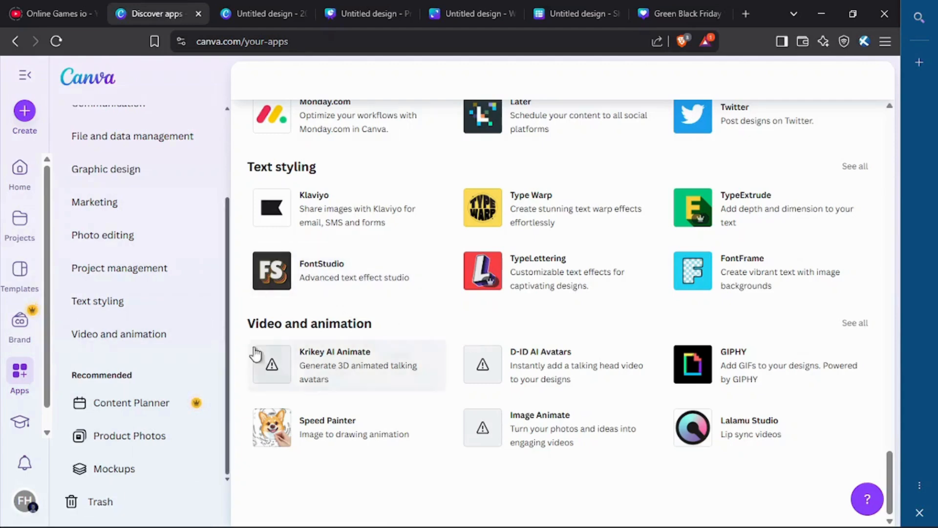
Step: Open the Classwork page and view its Assignments section
{"action": "left_click", "coordinate": [20, 420]}
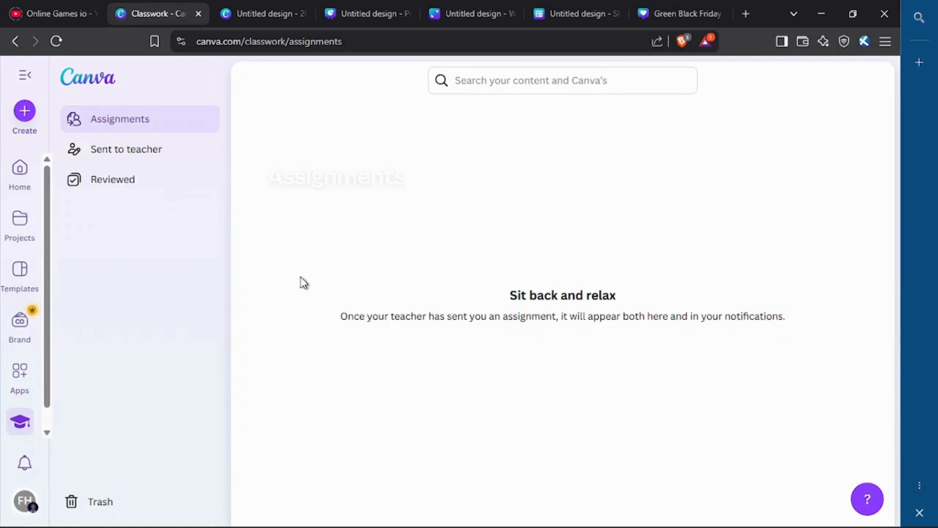
{"action": "scroll", "coordinate": [20, 415], "scroll_direction": "down", "scroll_amount": 1}
{"action": "scroll", "coordinate": [20, 293], "scroll_direction": "up", "scroll_amount": 1}
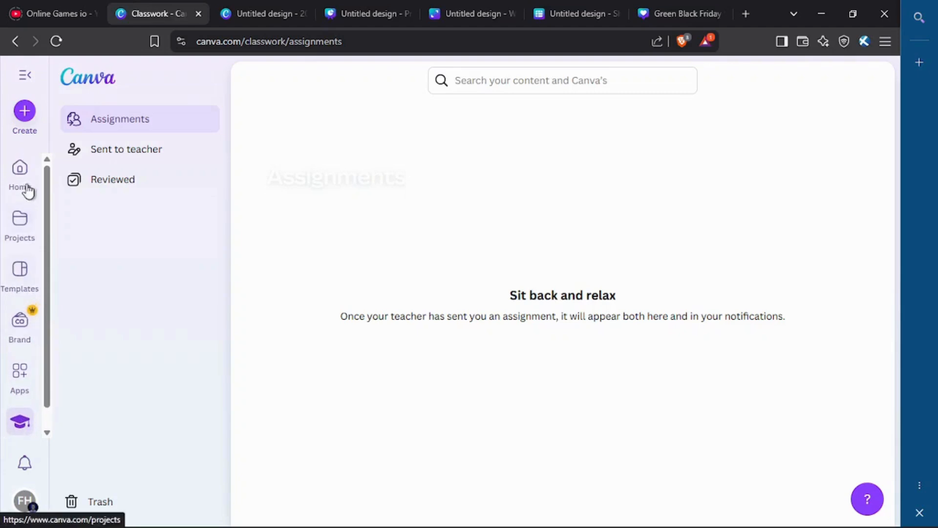
Step: Go to the home page and look over the recent designs
{"action": "left_click", "coordinate": [9, 179]}
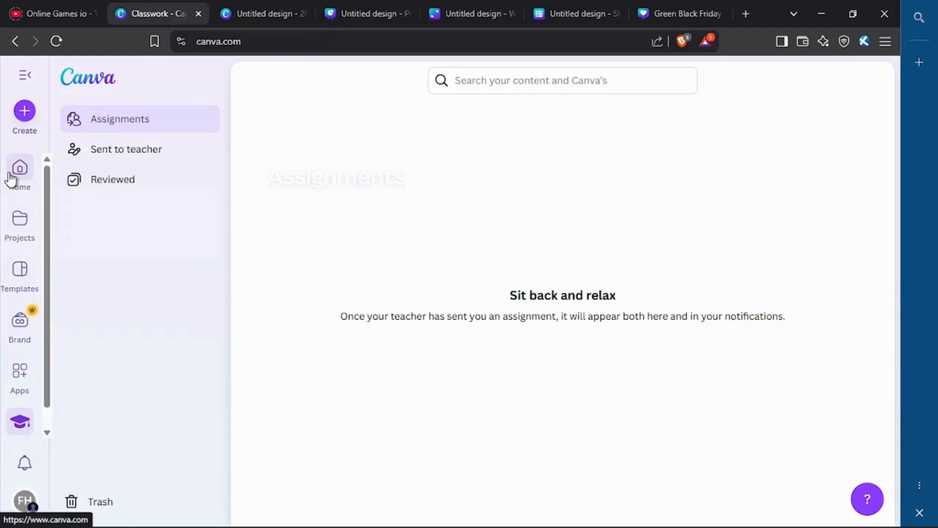
{"action": "scroll", "coordinate": [293, 273], "scroll_direction": "down", "scroll_amount": 5}
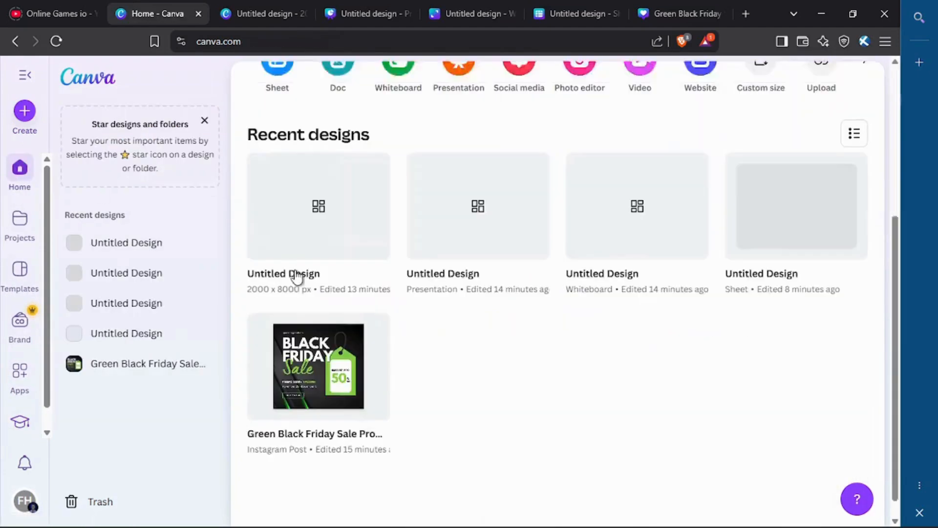
{"action": "scroll", "coordinate": [100, 150], "scroll_direction": "up", "scroll_amount": 4}
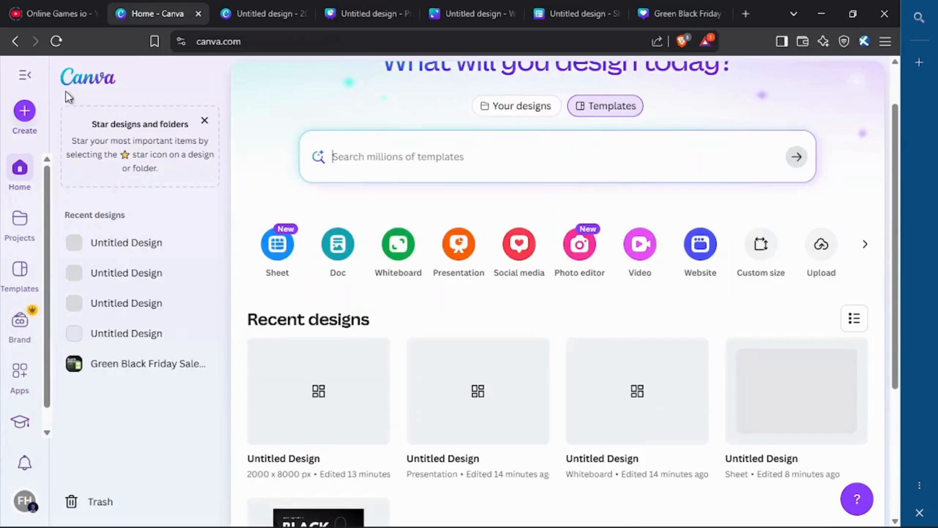
Step: Toggle the home page's side menu of recent designs and leave it collapsed
{"action": "left_click", "coordinate": [26, 74]}
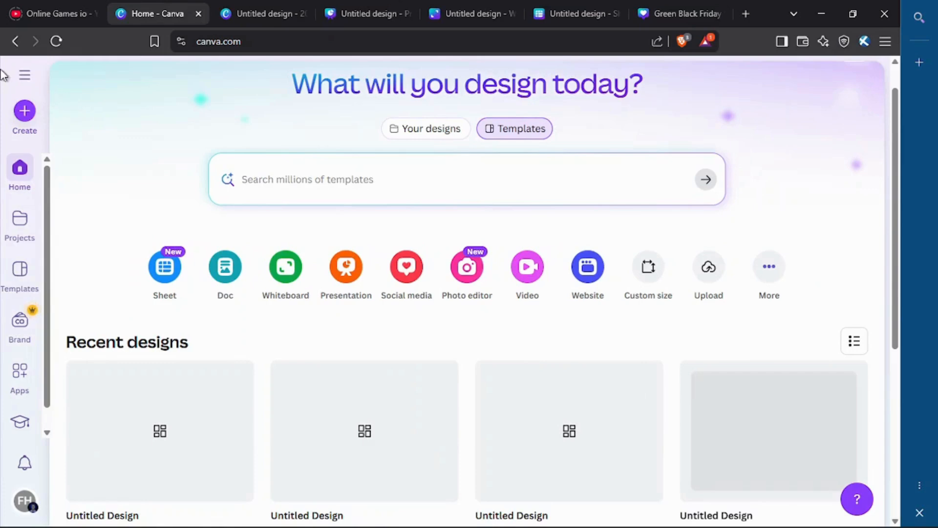
{"action": "left_click", "coordinate": [26, 76]}
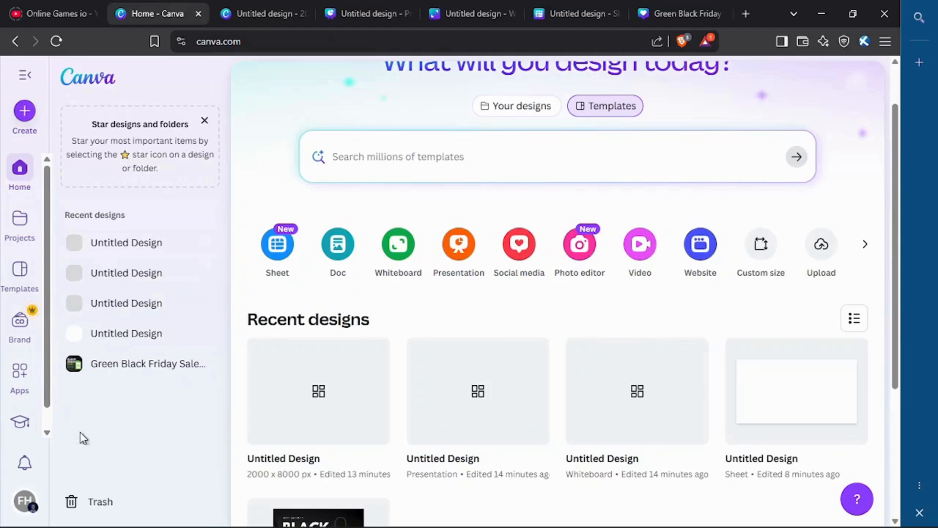
{"action": "left_click", "coordinate": [26, 77]}
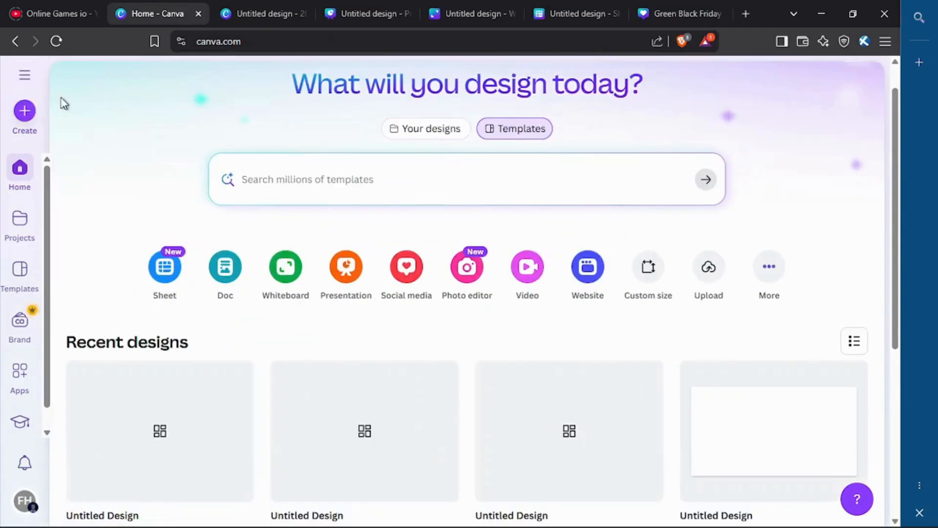
{"action": "left_click", "coordinate": [26, 77]}
{"action": "scroll", "coordinate": [107, 420], "scroll_direction": "down", "scroll_amount": 5}
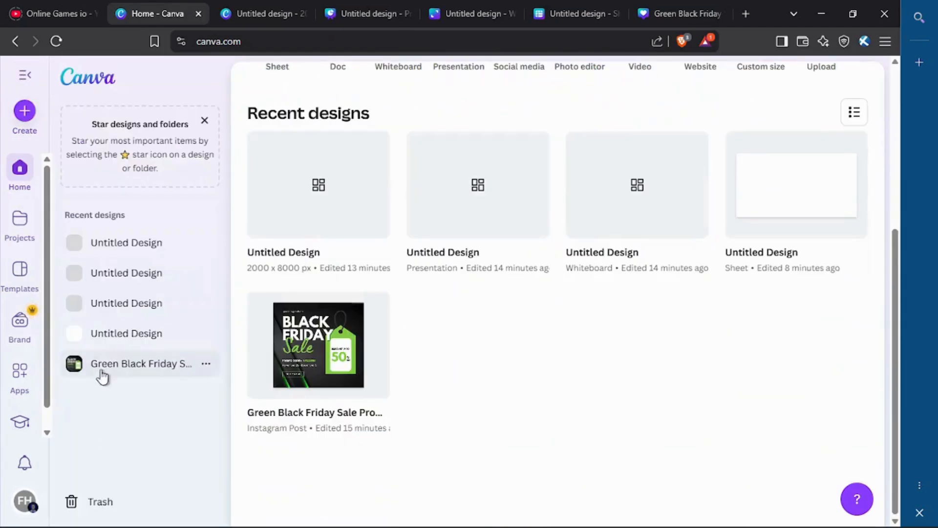
{"action": "left_click", "coordinate": [30, 73]}
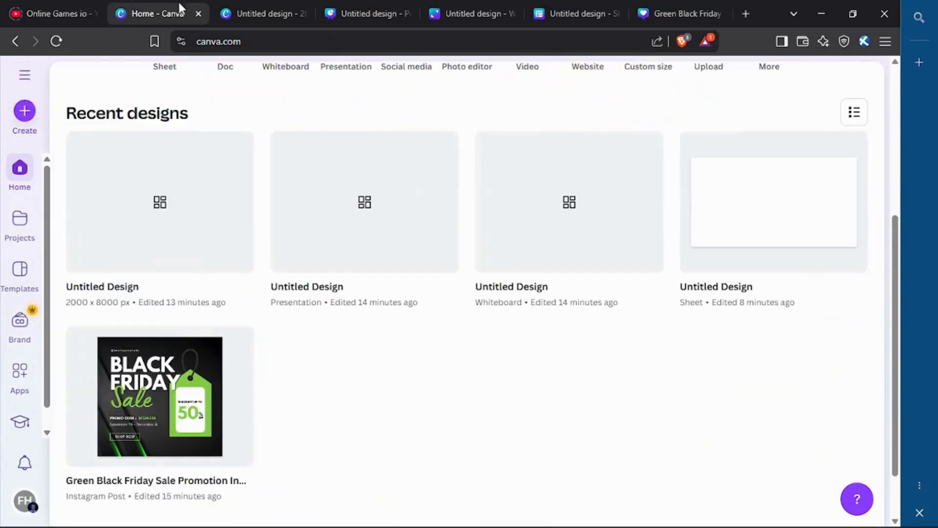
Step: Switch to the untitled 2000 x 8000 px design and view its blank page
{"action": "left_click", "coordinate": [241, 13]}
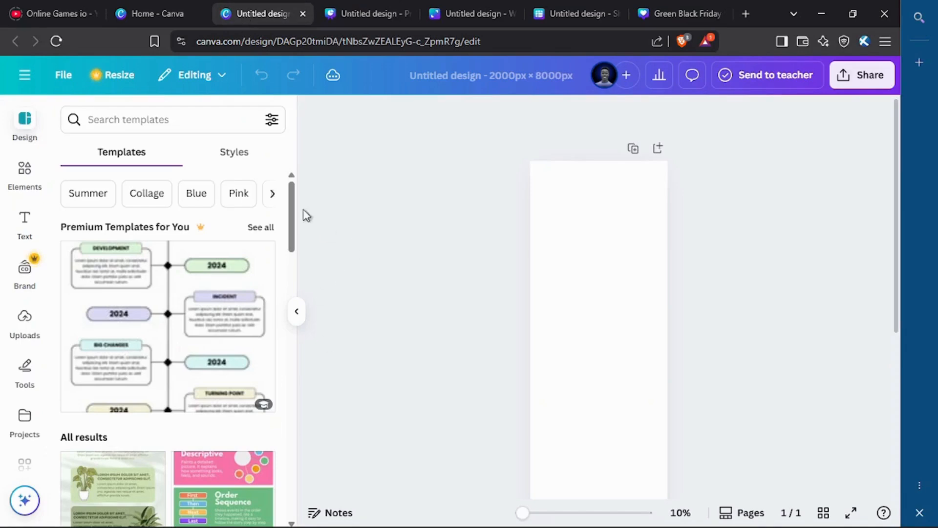
{"action": "scroll", "coordinate": [597, 446], "scroll_direction": "down", "scroll_amount": 2}
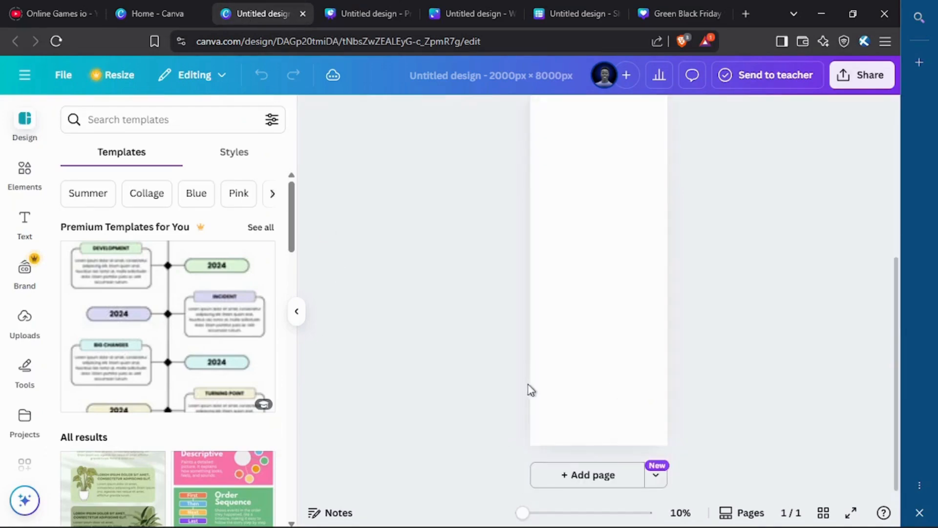
{"action": "scroll", "coordinate": [529, 389], "scroll_direction": "up", "scroll_amount": 2}
Step: Switch to the untitled presentation, select its blank page and browse the presentation templates
{"action": "left_click", "coordinate": [379, 13]}
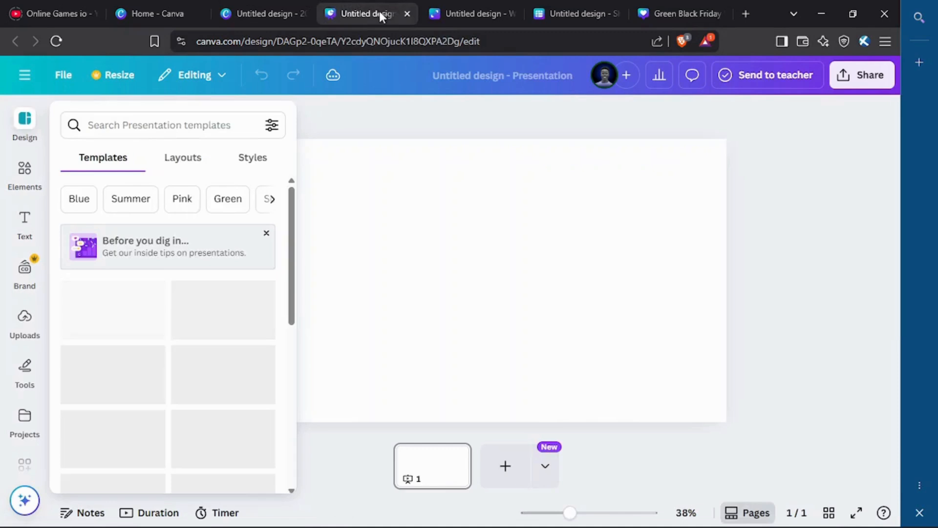
{"action": "left_click", "coordinate": [437, 302]}
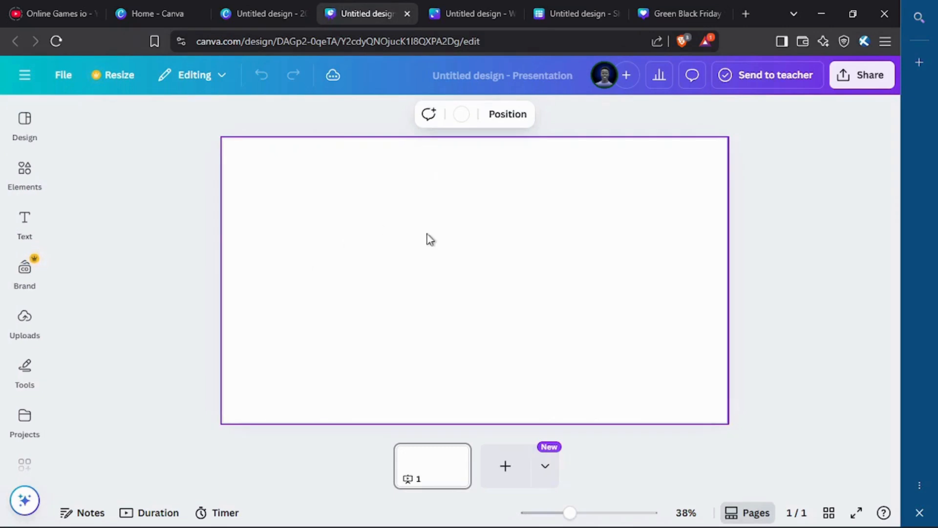
{"action": "left_click", "coordinate": [24, 121]}
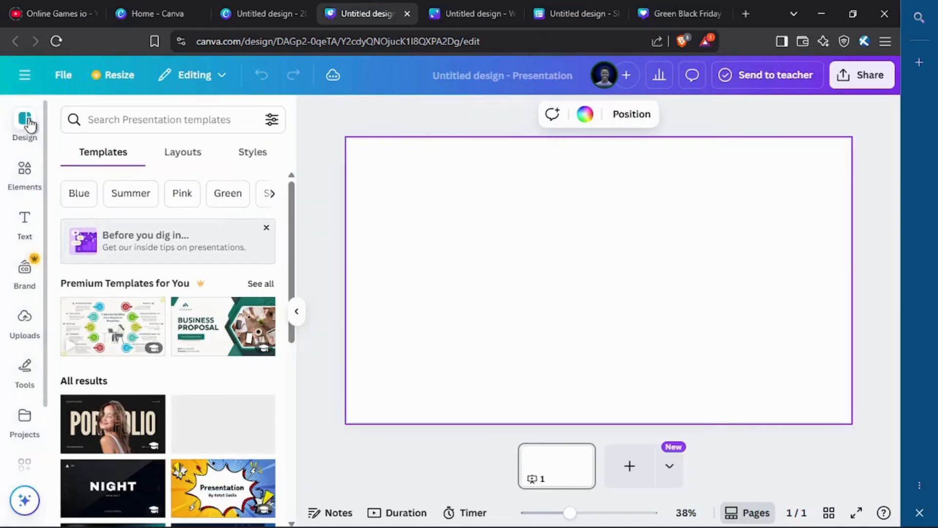
{"action": "scroll", "coordinate": [122, 278], "scroll_direction": "down", "scroll_amount": 2}
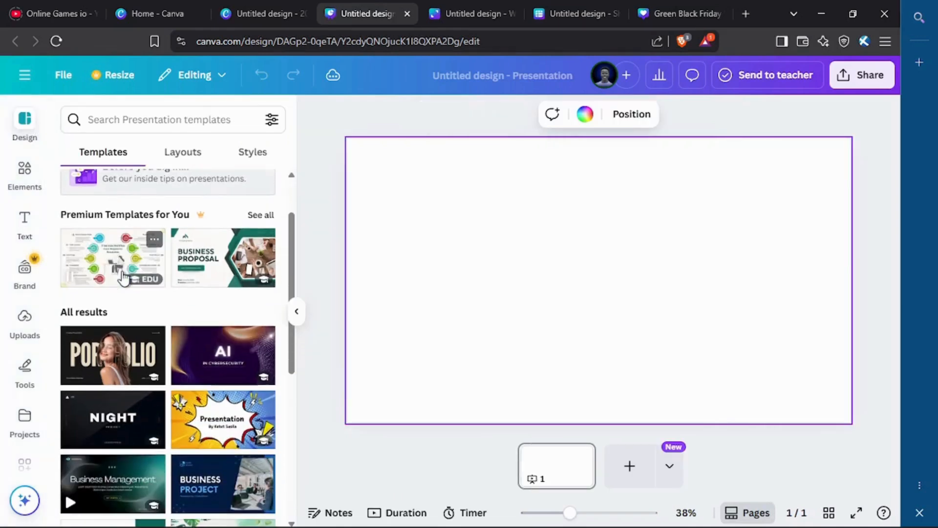
{"action": "scroll", "coordinate": [122, 279], "scroll_direction": "down", "scroll_amount": 8}
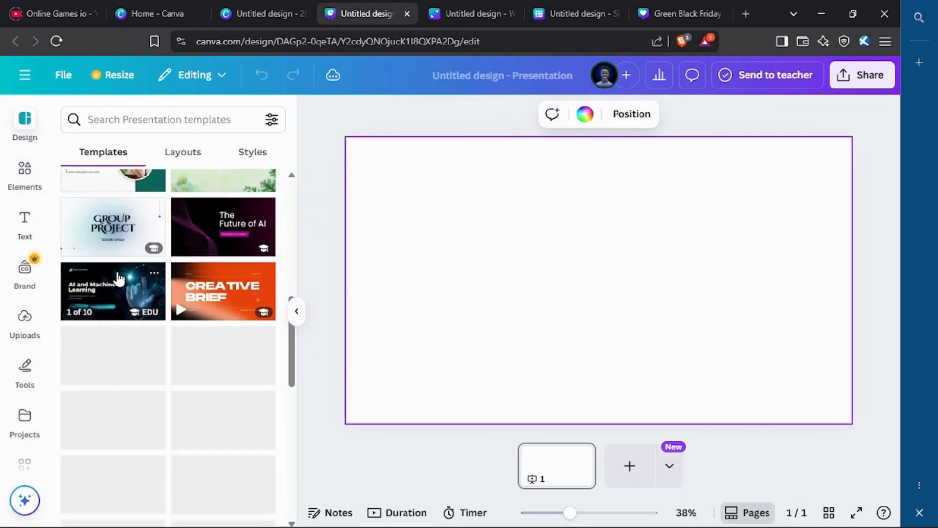
{"action": "scroll", "coordinate": [119, 273], "scroll_direction": "up", "scroll_amount": 10}
Step: Search the presentation templates for "communication" and browse the results
{"action": "left_click", "coordinate": [165, 123]}
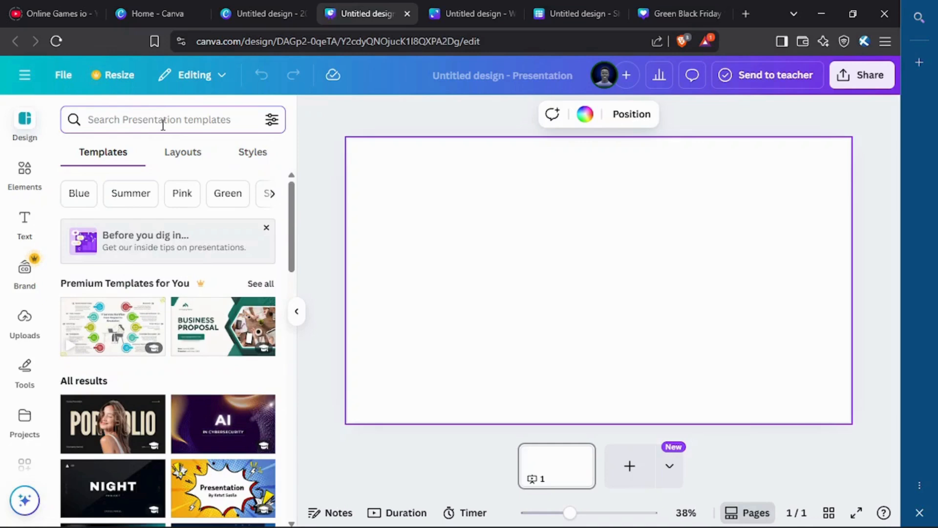
{"action": "type", "text": "communication"}
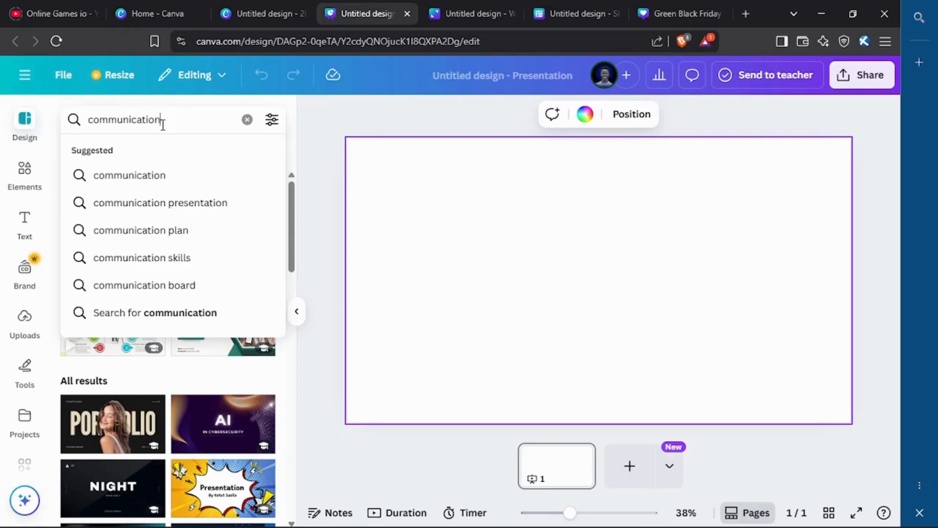
{"action": "key", "text": "Return"}
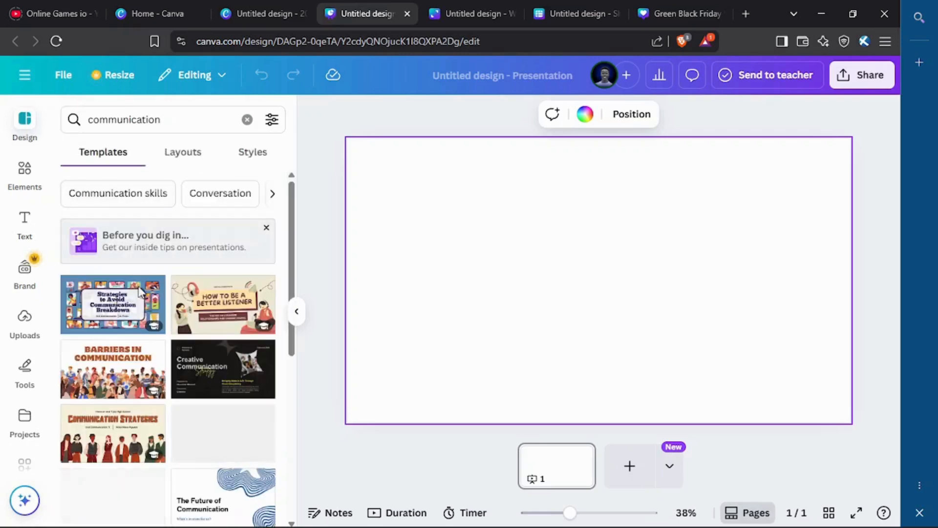
{"action": "scroll", "coordinate": [143, 301], "scroll_direction": "down", "scroll_amount": 3}
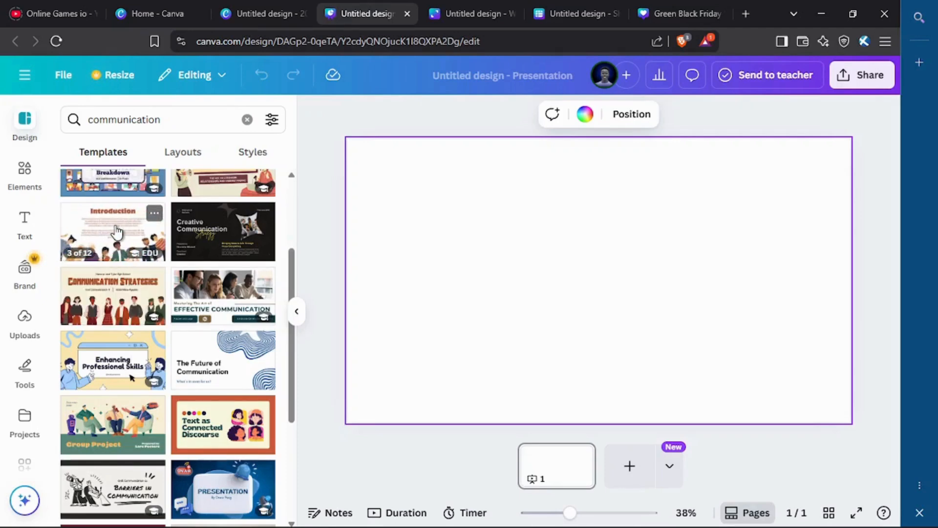
{"action": "scroll", "coordinate": [117, 232], "scroll_direction": "up", "scroll_amount": 3}
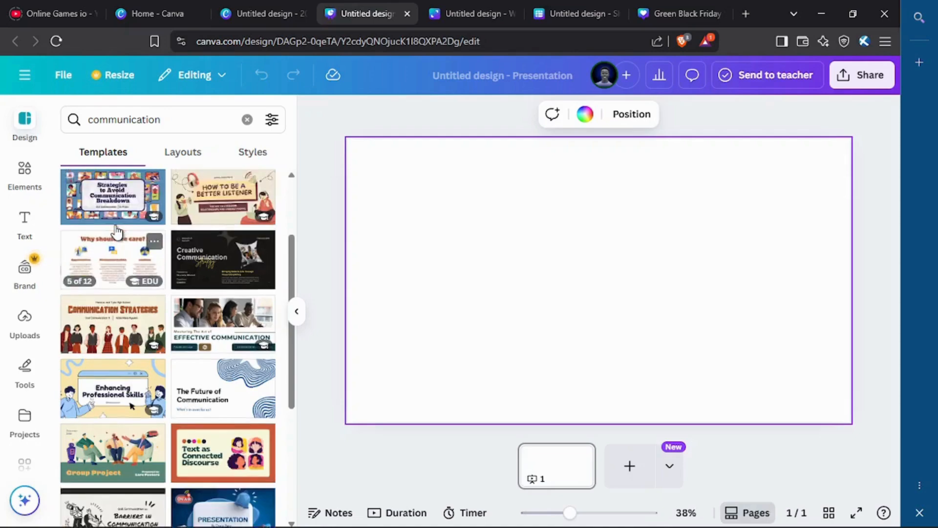
{"action": "scroll", "coordinate": [142, 267], "scroll_direction": "down", "scroll_amount": 3}
{"action": "scroll", "coordinate": [144, 271], "scroll_direction": "up", "scroll_amount": 3}
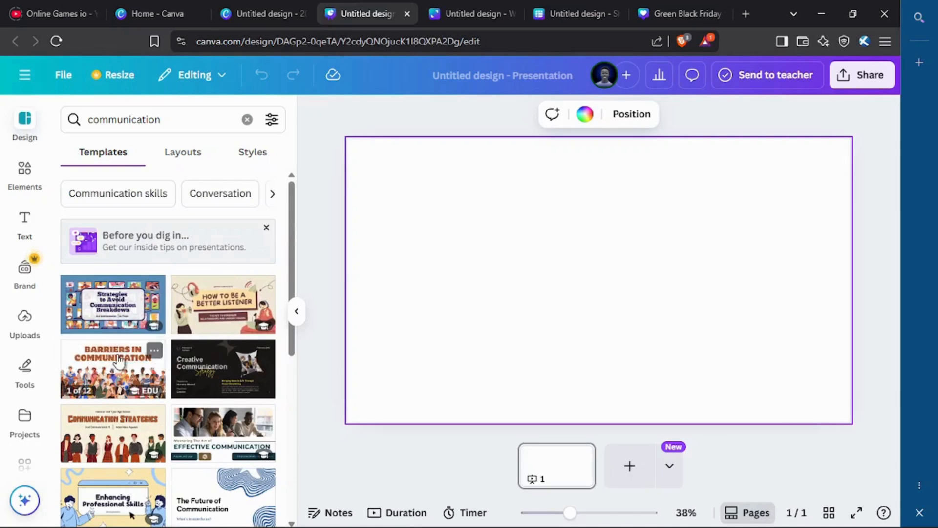
Step: Preview the "Barriers in Communication" template and apply all 12 of its pages to the presentation
{"action": "left_click", "coordinate": [113, 364]}
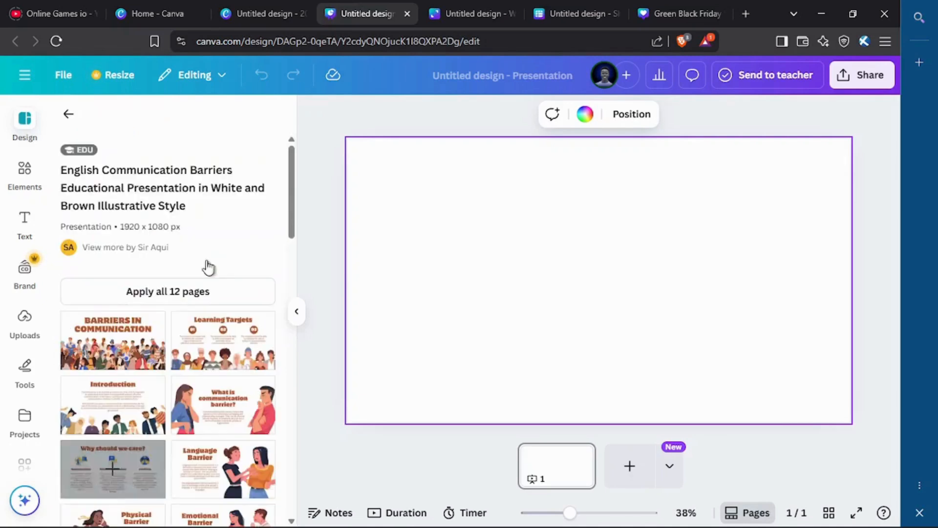
{"action": "scroll", "coordinate": [182, 342], "scroll_direction": "down", "scroll_amount": 3}
{"action": "scroll", "coordinate": [156, 388], "scroll_direction": "down", "scroll_amount": 4}
{"action": "scroll", "coordinate": [151, 381], "scroll_direction": "up", "scroll_amount": 7}
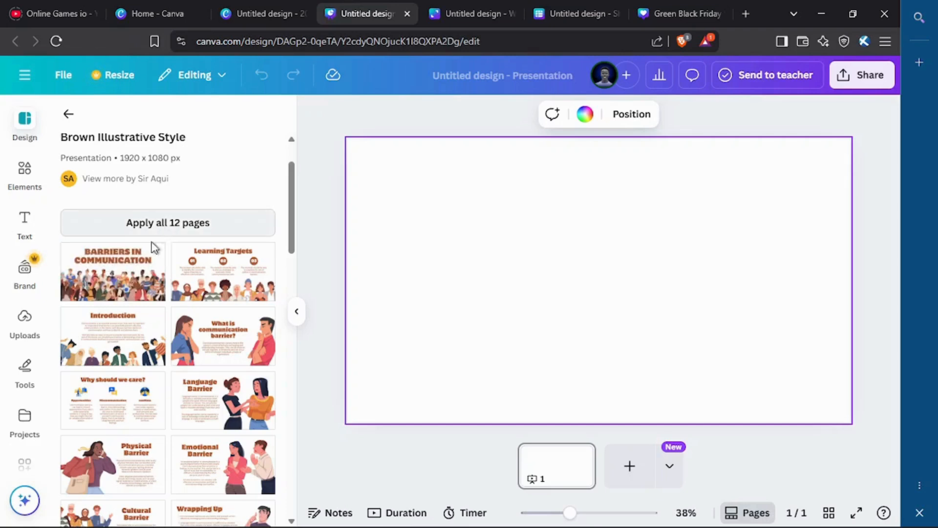
{"action": "scroll", "coordinate": [144, 269], "scroll_direction": "down", "scroll_amount": 8}
{"action": "scroll", "coordinate": [143, 270], "scroll_direction": "up", "scroll_amount": 5}
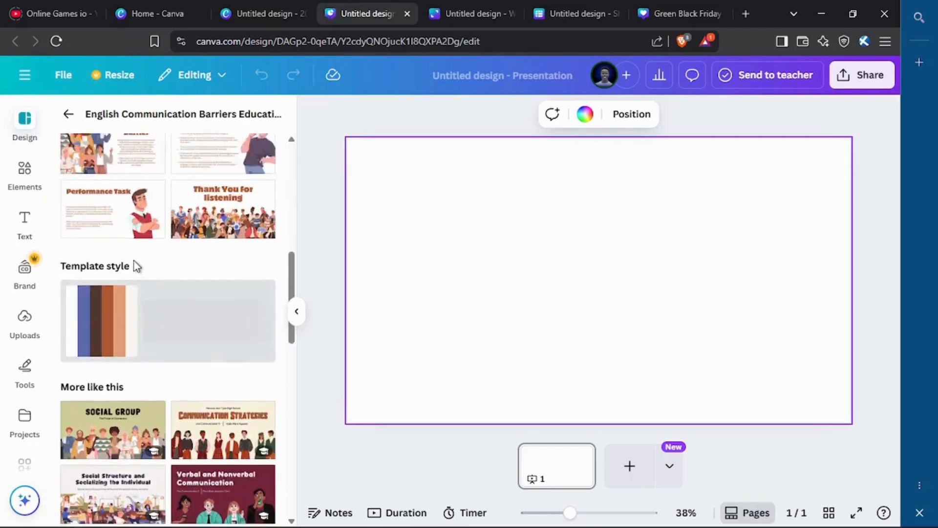
{"action": "scroll", "coordinate": [152, 195], "scroll_direction": "down", "scroll_amount": 6}
{"action": "scroll", "coordinate": [149, 244], "scroll_direction": "up", "scroll_amount": 10}
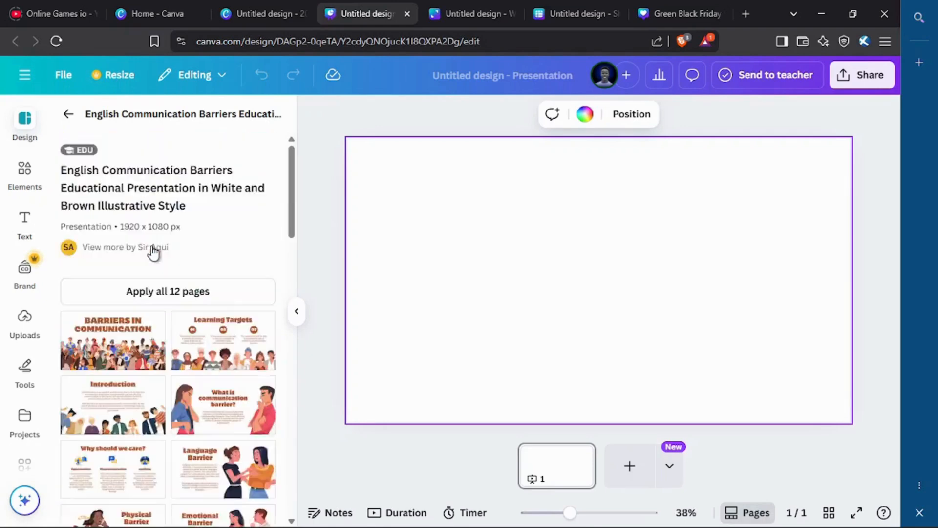
{"action": "scroll", "coordinate": [152, 252], "scroll_direction": "down", "scroll_amount": 1}
{"action": "left_click", "coordinate": [158, 230]}
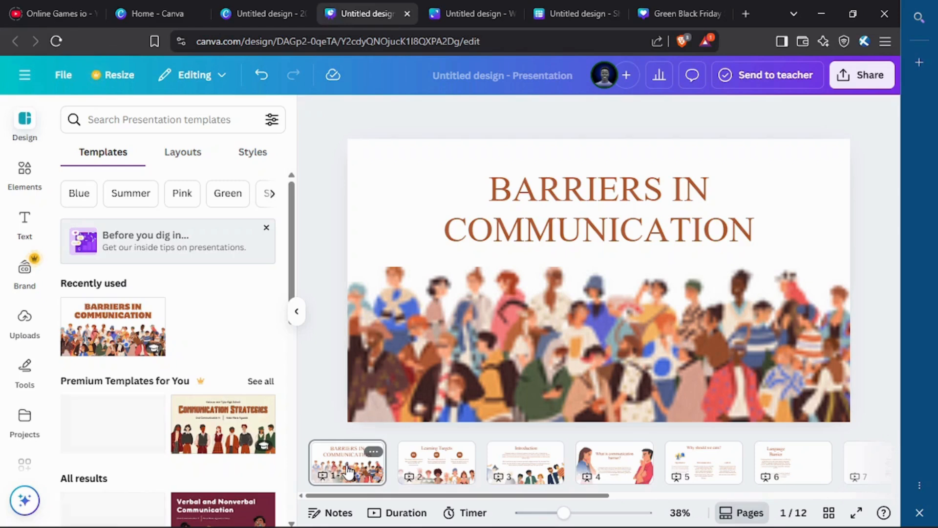
Step: View pages 1 to 4 of the presentation one after another
{"action": "left_click", "coordinate": [347, 471]}
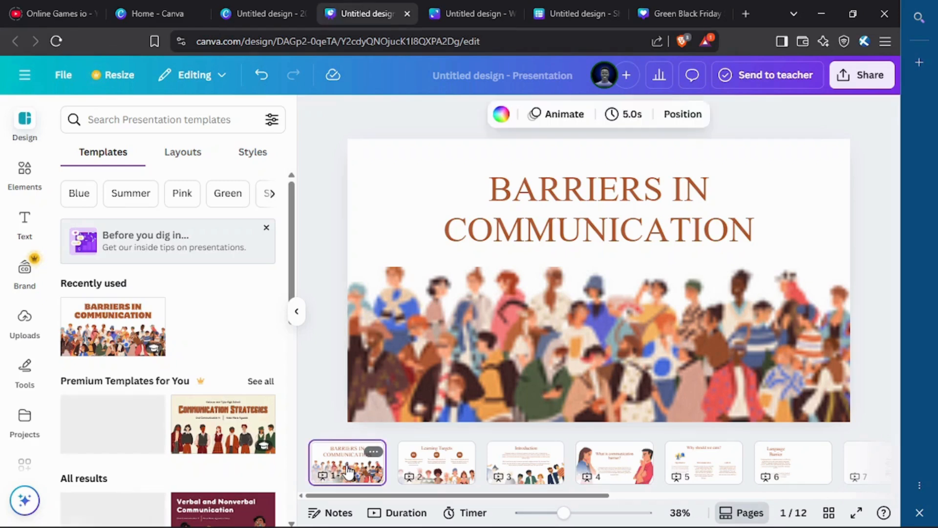
{"action": "left_click", "coordinate": [423, 470]}
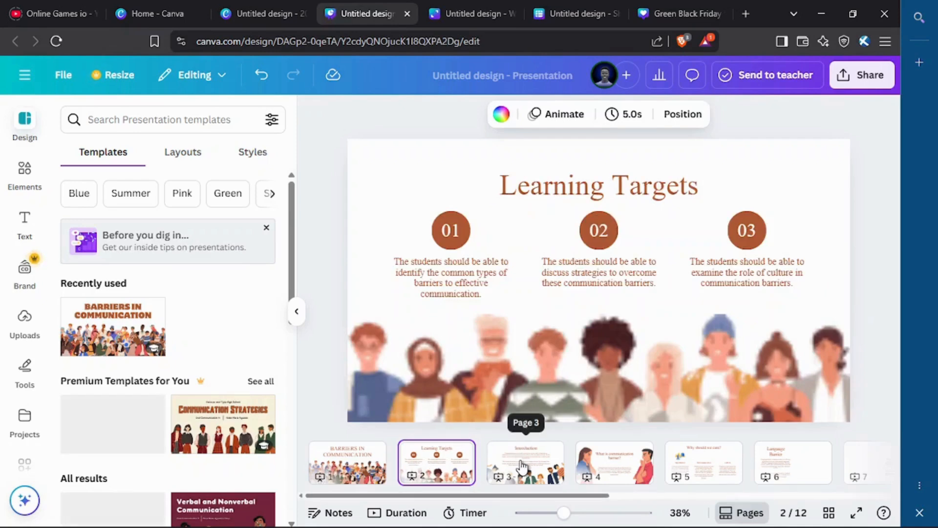
{"action": "left_click", "coordinate": [557, 460]}
{"action": "left_click", "coordinate": [599, 457]}
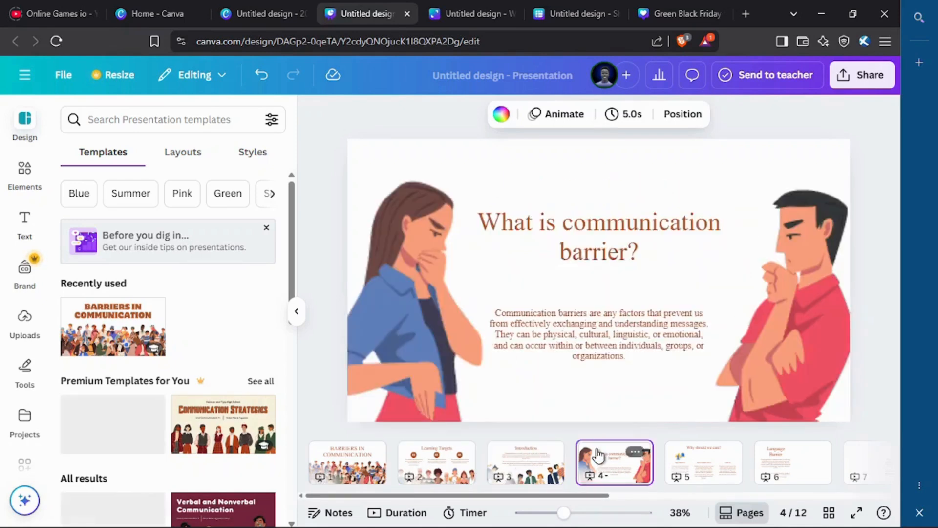
Step: View pages 5 and 6 of the presentation and return to page 1
{"action": "left_click", "coordinate": [717, 462]}
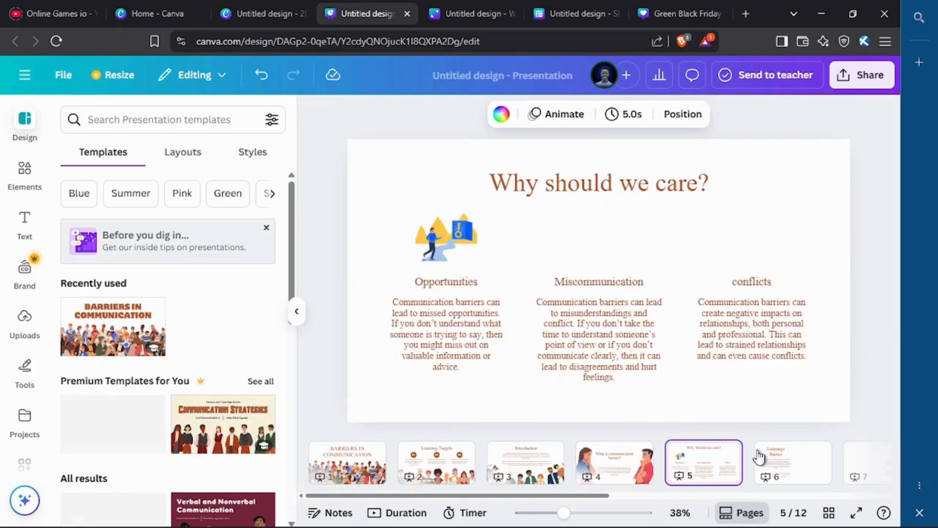
{"action": "left_click", "coordinate": [771, 475]}
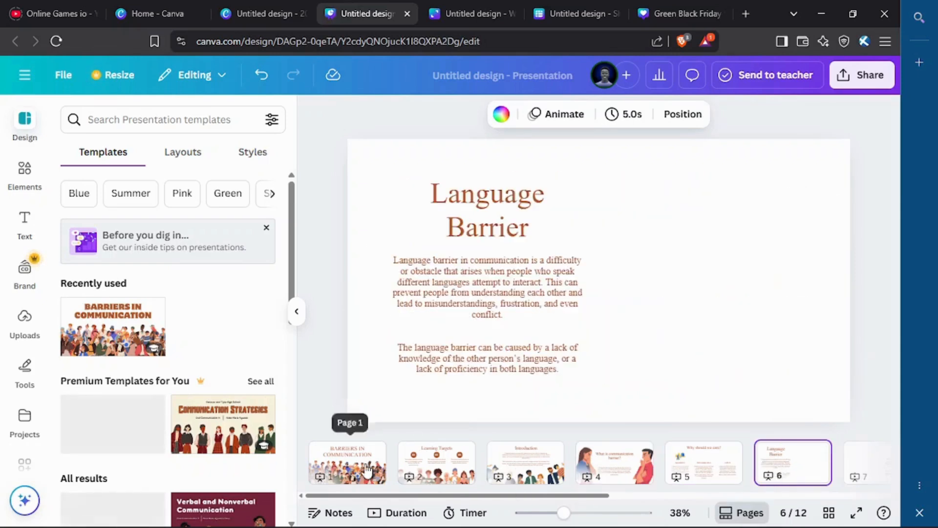
{"action": "left_click", "coordinate": [379, 464]}
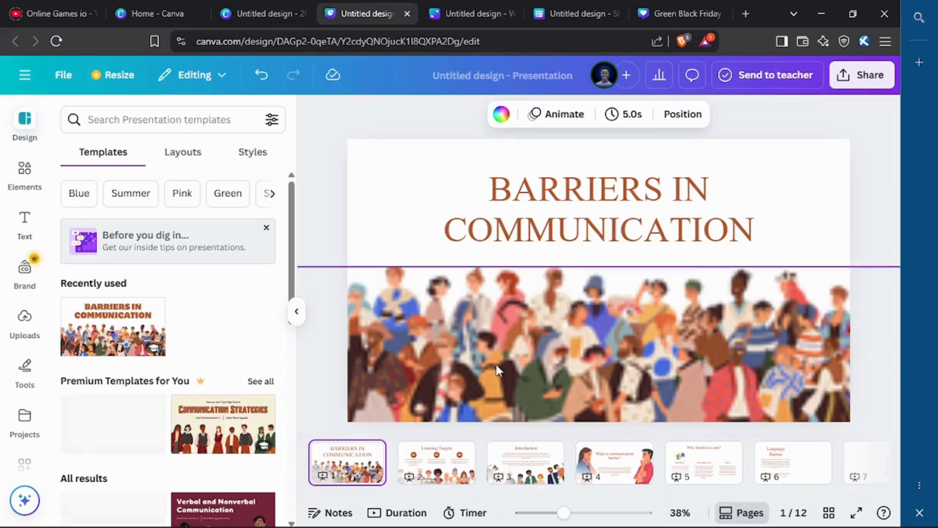
Step: Try replacing the page 1 title with "BARR...." and undo the text change
{"action": "left_click", "coordinate": [541, 186]}
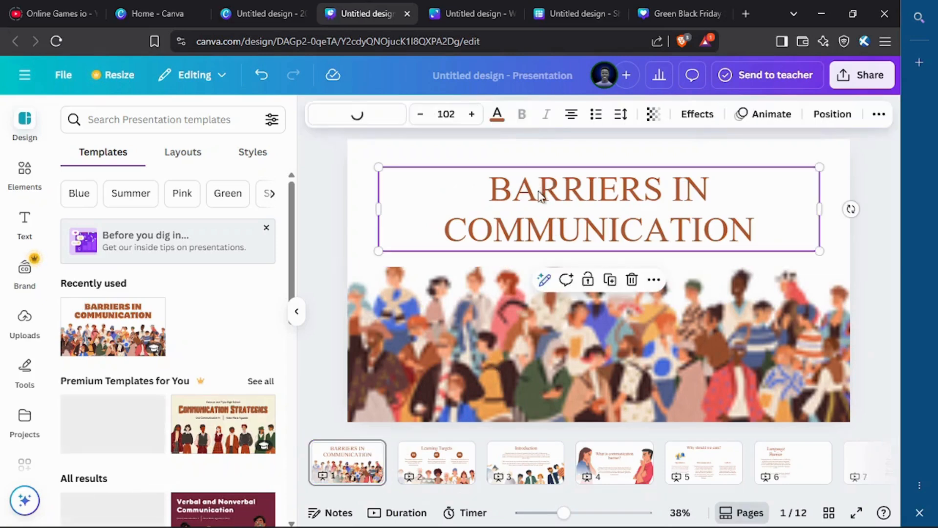
{"action": "left_click", "coordinate": [540, 191]}
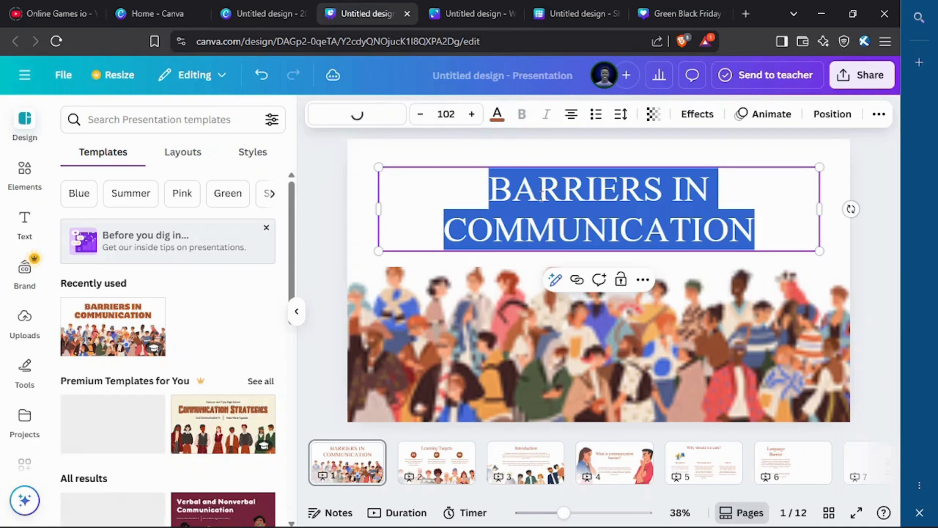
{"action": "type", "text": "BARR"}
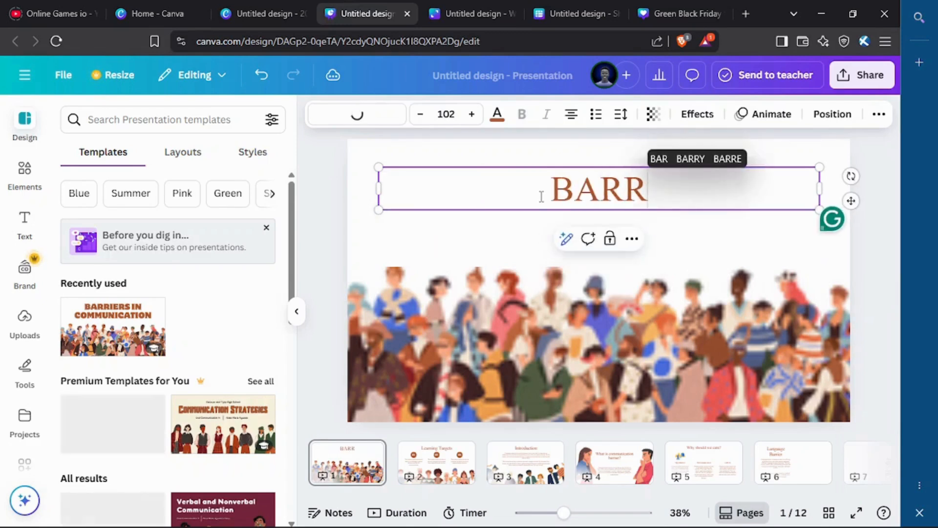
{"action": "type", "text": "..."}
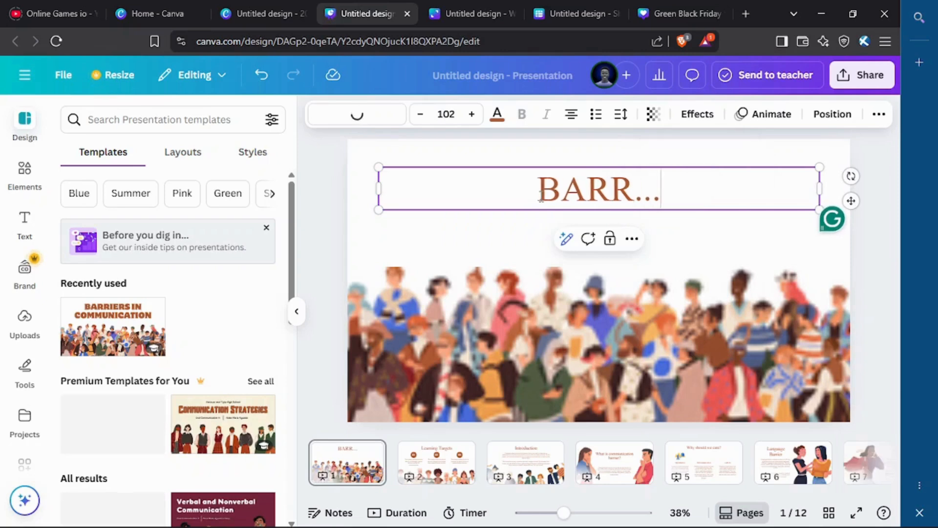
{"action": "type", "text": "."}
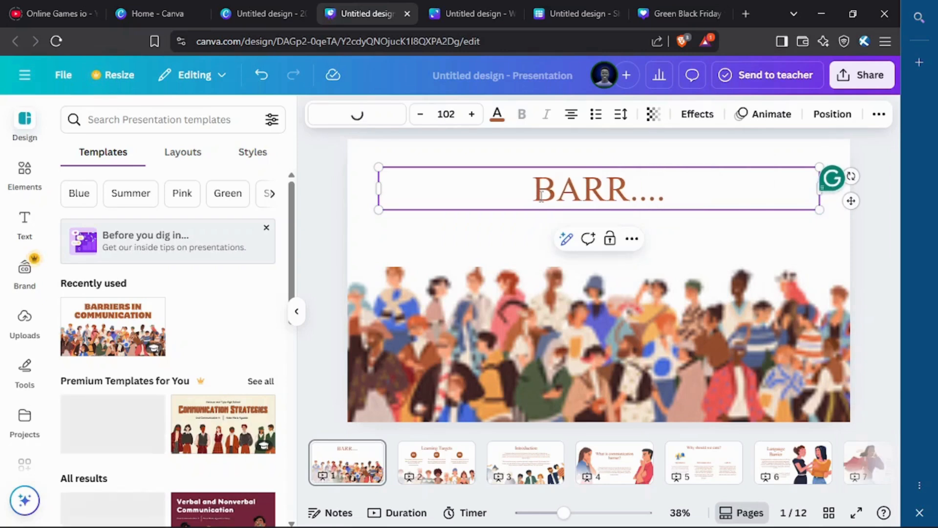
{"action": "key", "text": "ctrl+z"}
{"action": "key", "text": "ctrl+z"}
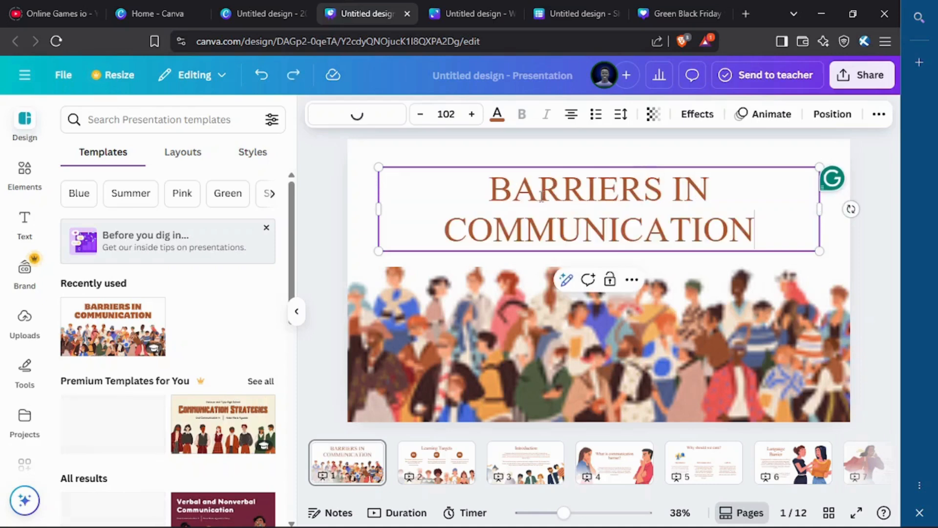
Step: Select the crowd illustration on page 1, look through pages 2 to 4 and return to the title page
{"action": "left_click", "coordinate": [576, 367]}
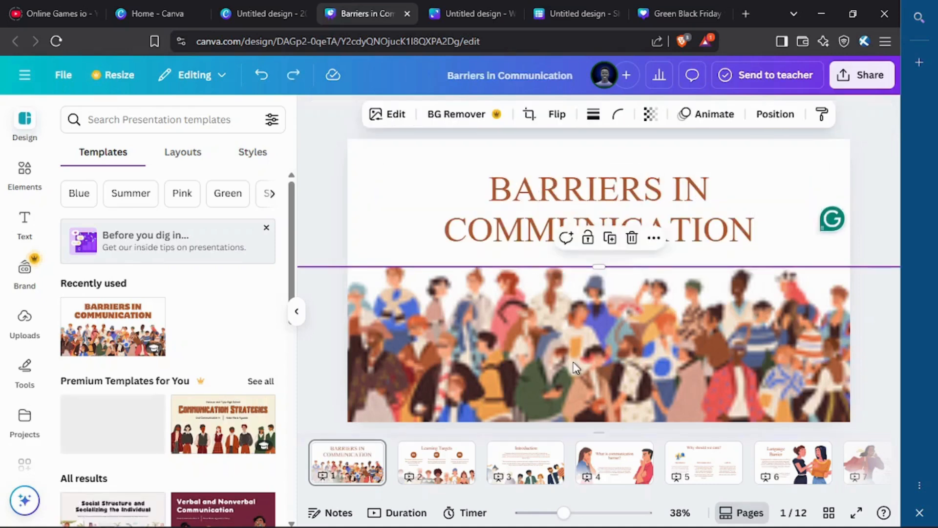
{"action": "left_click", "coordinate": [467, 467]}
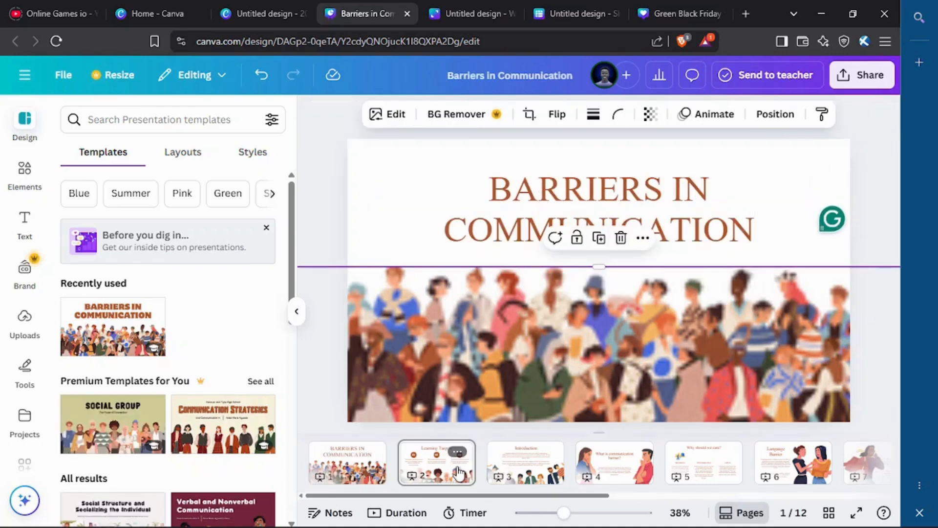
{"action": "left_click", "coordinate": [534, 467]}
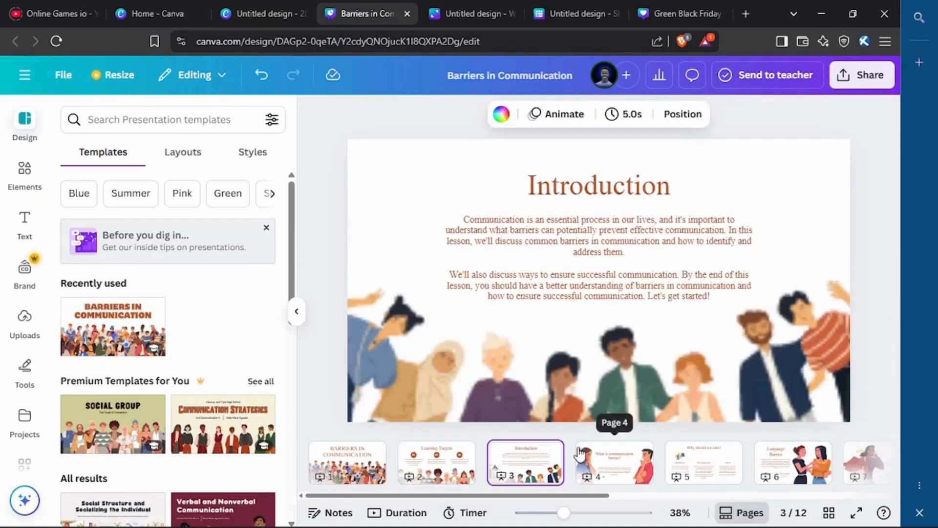
{"action": "left_click", "coordinate": [587, 461]}
{"action": "left_click", "coordinate": [350, 471]}
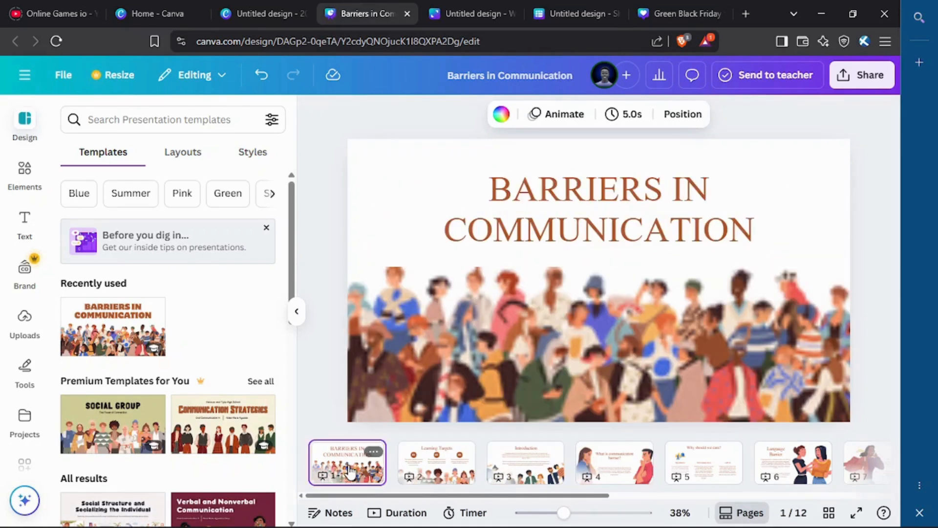
Step: Look over the remaining page thumbnails, open the presentation in full screen and exit back to editing
{"action": "scroll", "coordinate": [364, 459], "scroll_direction": "right", "scroll_amount": 5}
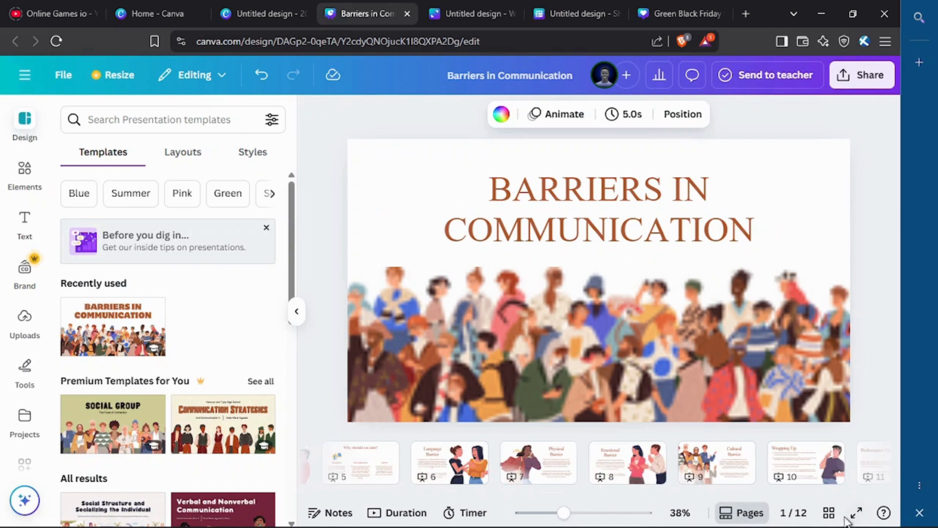
{"action": "left_click", "coordinate": [855, 513]}
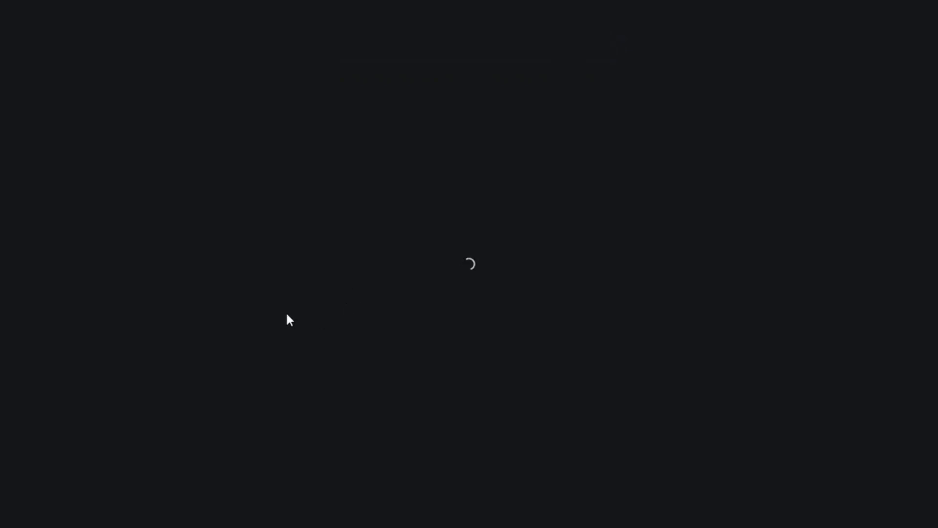
{"action": "key", "text": "Escape"}
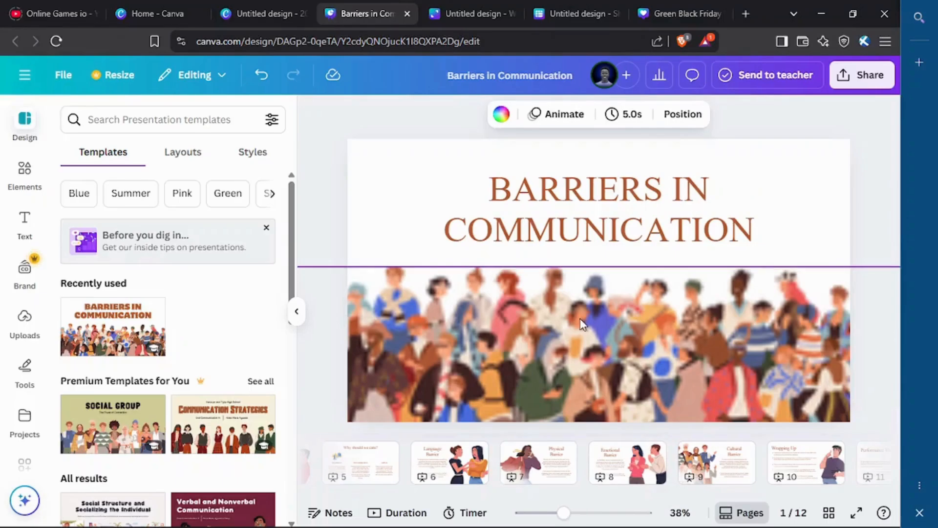
Step: Select the title and the crowd illustration on page 1 in turn to examine their formatting options
{"action": "left_click", "coordinate": [409, 191]}
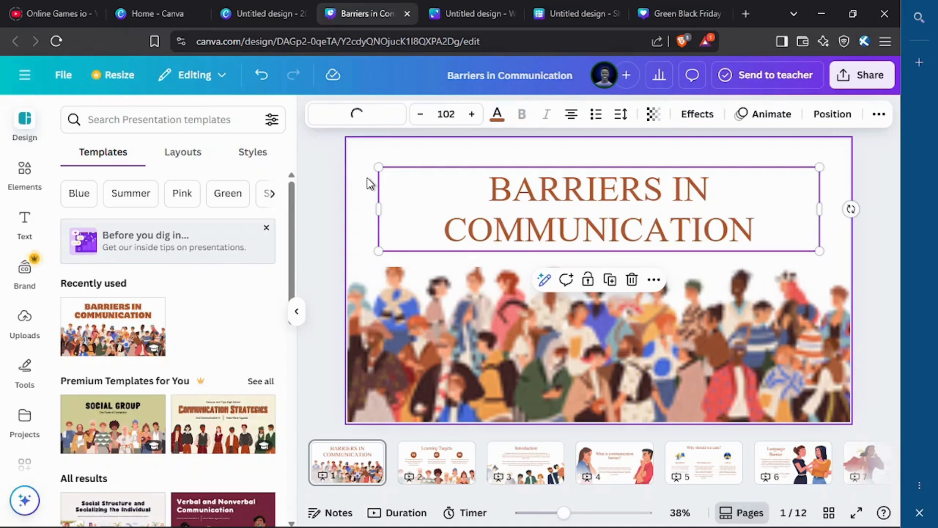
{"action": "left_click", "coordinate": [556, 388]}
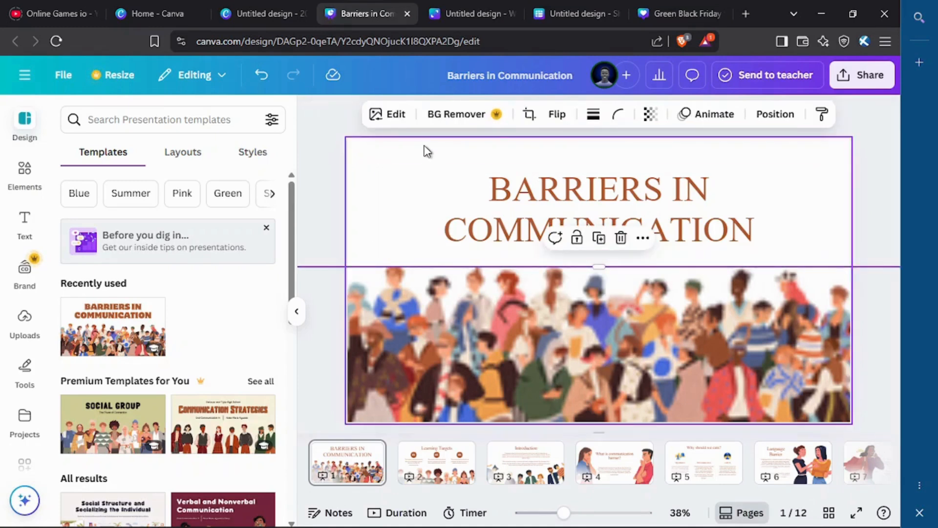
{"action": "left_click", "coordinate": [524, 209]}
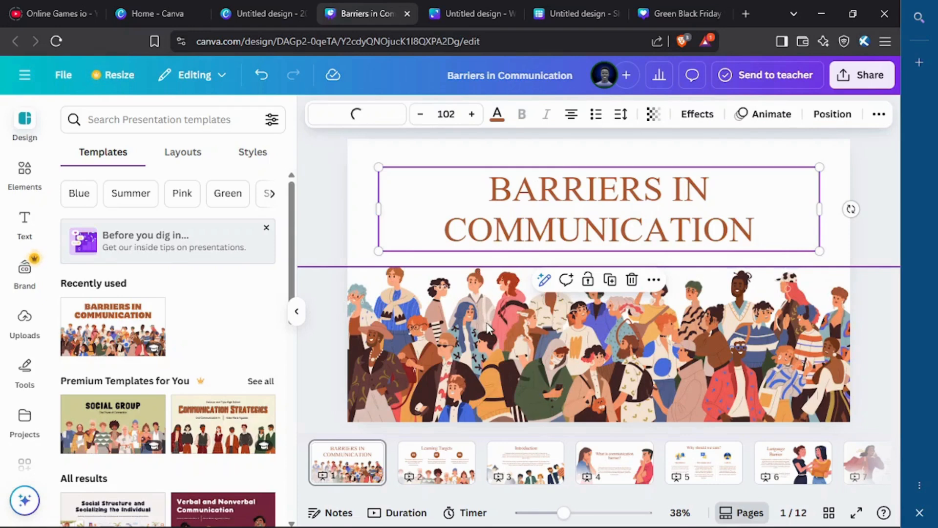
{"action": "left_click", "coordinate": [336, 182]}
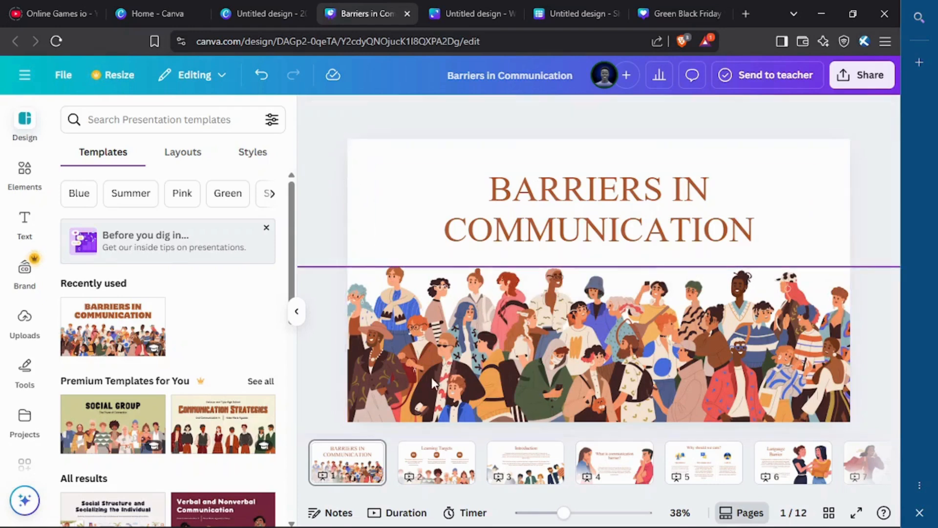
{"action": "left_click", "coordinate": [530, 184]}
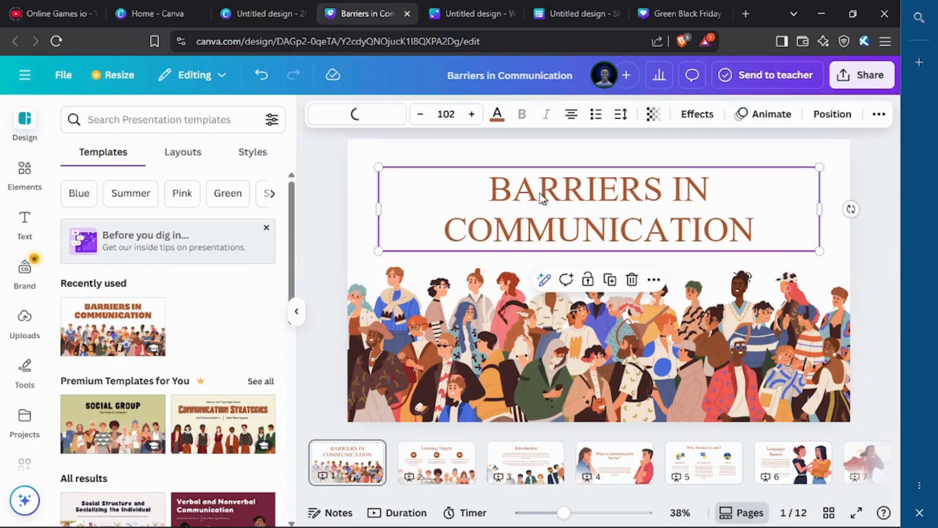
Step: Show page 2 of the presentation, then hide the template browser and bring it back
{"action": "left_click", "coordinate": [437, 469]}
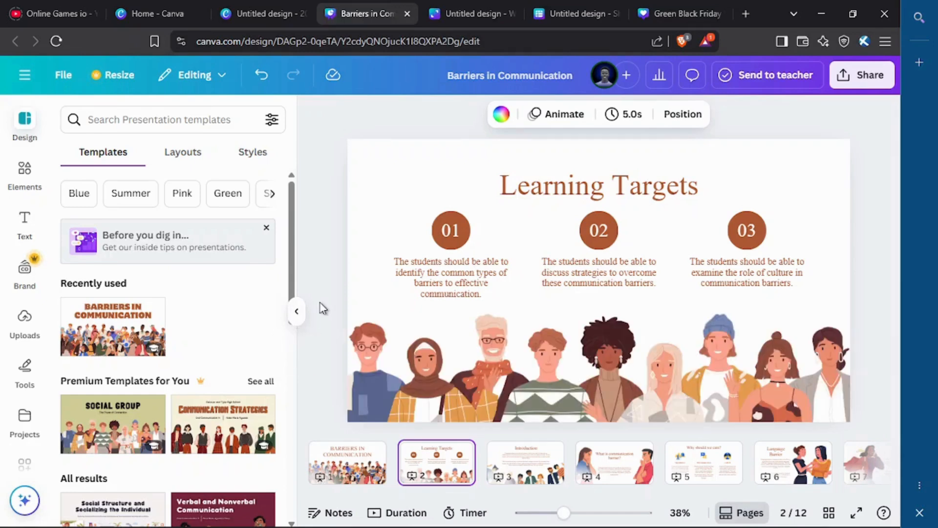
{"action": "key", "text": "ctrl+slash"}
{"action": "key", "text": "ctrl+slash"}
{"action": "left_click", "coordinate": [296, 312]}
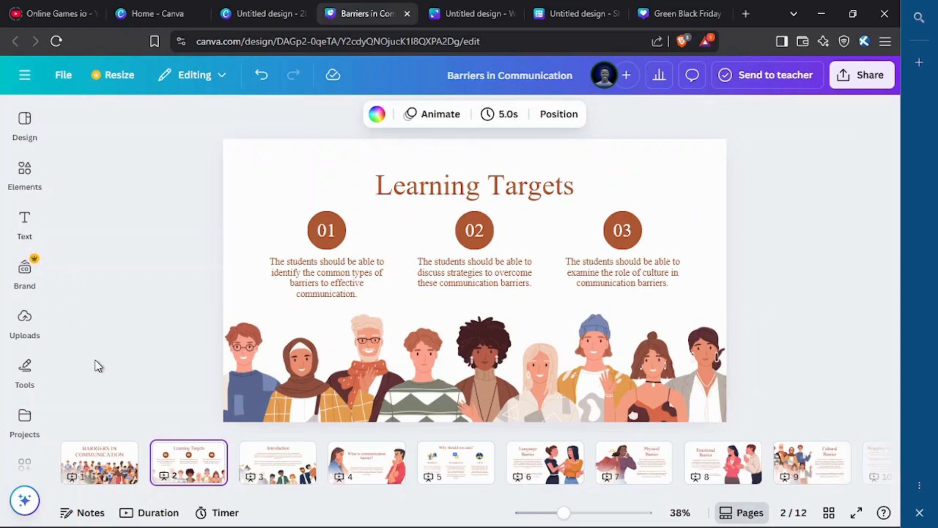
{"action": "left_click", "coordinate": [27, 126]}
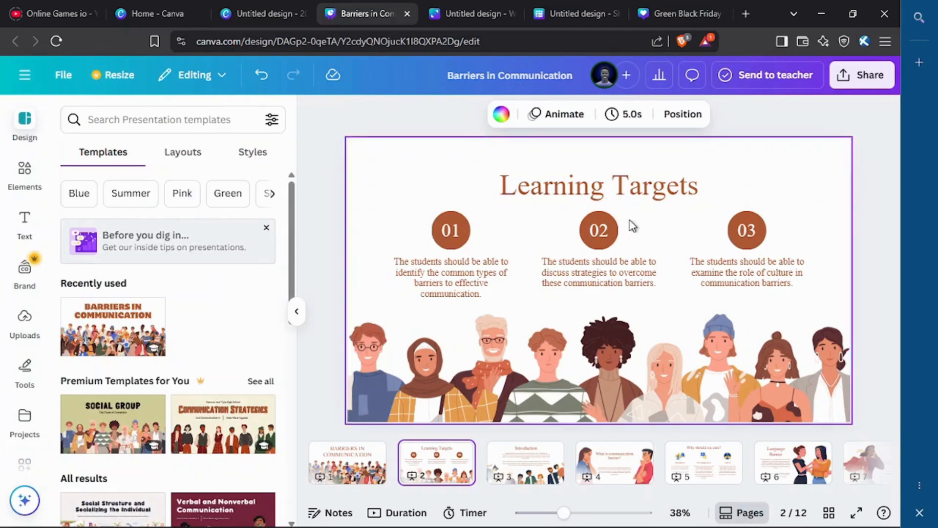
Step: Select the "Learning Targets" heading on page 2 and move through page 3 to page 4
{"action": "left_click", "coordinate": [606, 188]}
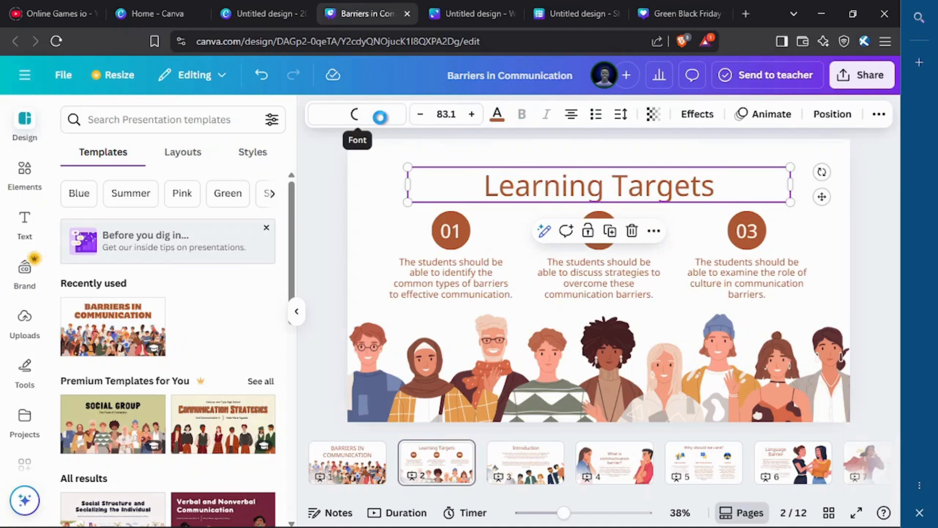
{"action": "left_click", "coordinate": [513, 464]}
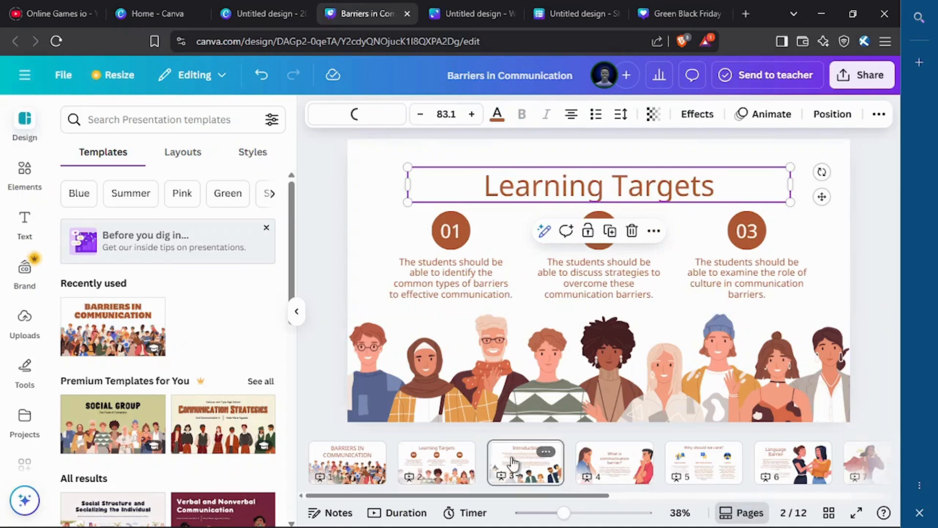
{"action": "left_click", "coordinate": [612, 462]}
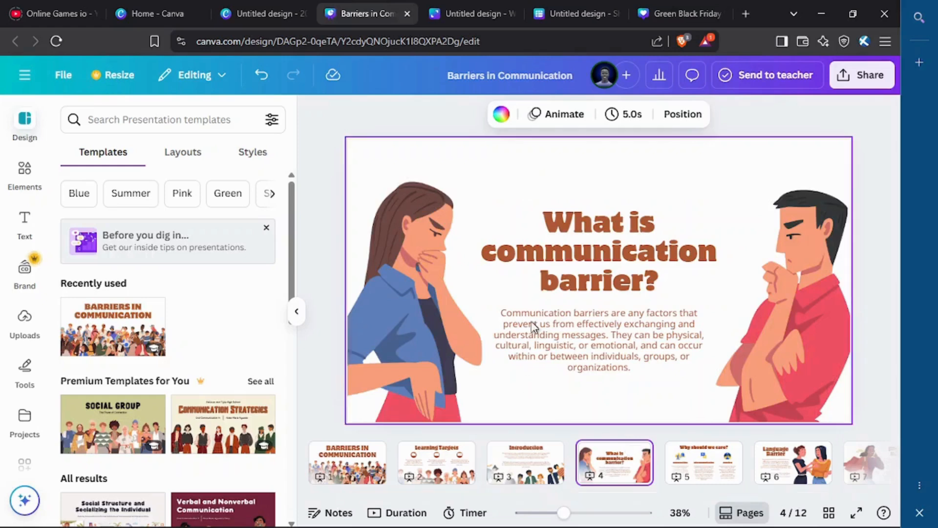
Step: Enlarge the "What is communication barrier?" heading on page 4 and reduce its font size back to 73
{"action": "left_click", "coordinate": [573, 268]}
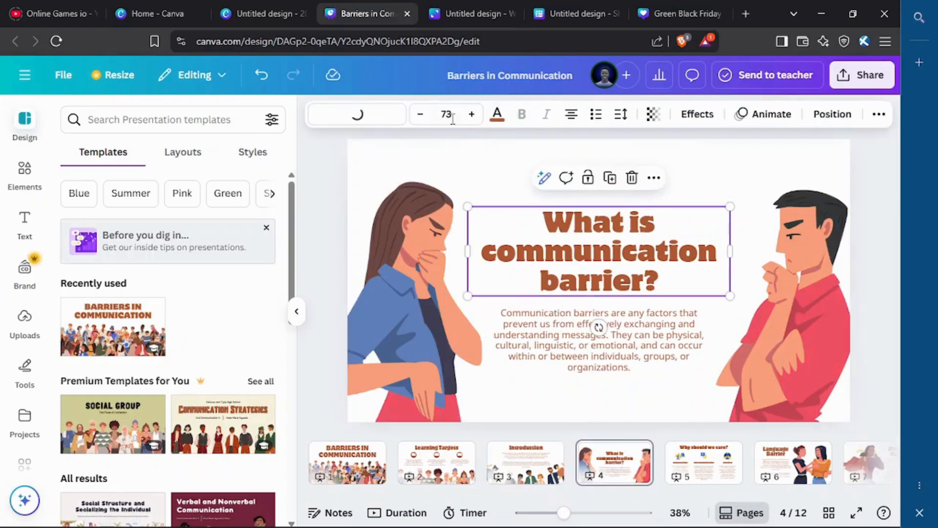
{"action": "left_click", "coordinate": [472, 115]}
{"action": "left_click", "coordinate": [472, 115]}
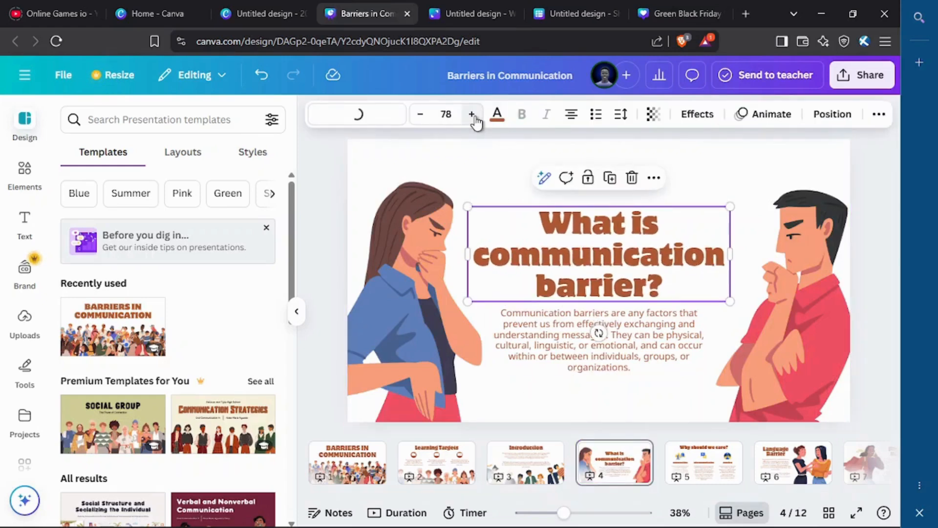
{"action": "left_click", "coordinate": [472, 115]}
{"action": "left_click", "coordinate": [419, 123]}
{"action": "left_click", "coordinate": [419, 124]}
{"action": "left_click", "coordinate": [419, 124]}
{"action": "left_click", "coordinate": [419, 124]}
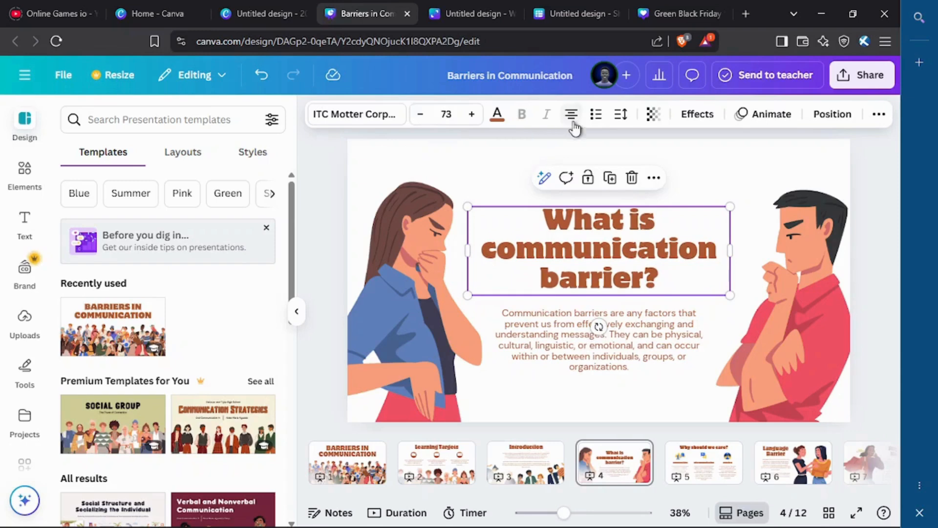
Step: Change the page 4 heading's font to League Spartan and browse further down the available fonts
{"action": "left_click", "coordinate": [358, 123]}
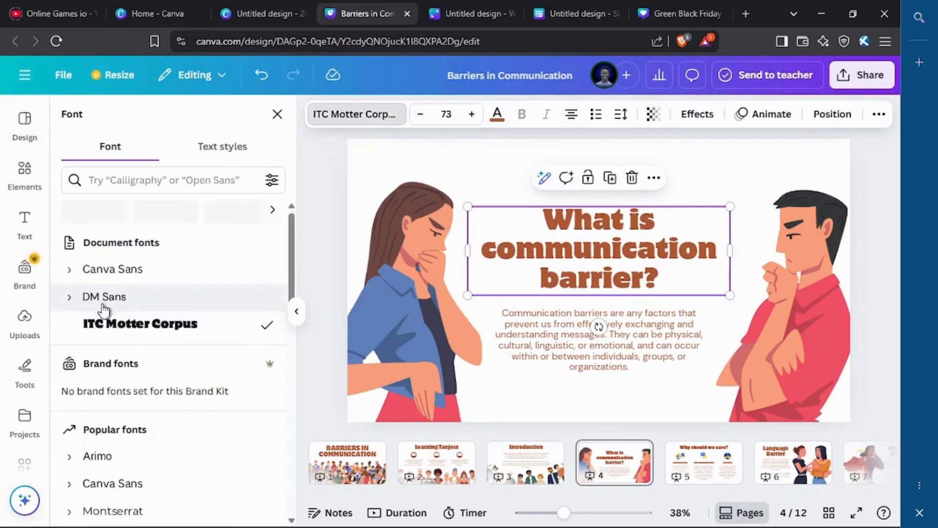
{"action": "scroll", "coordinate": [90, 332], "scroll_direction": "down", "scroll_amount": 2}
{"action": "scroll", "coordinate": [88, 342], "scroll_direction": "down", "scroll_amount": 5}
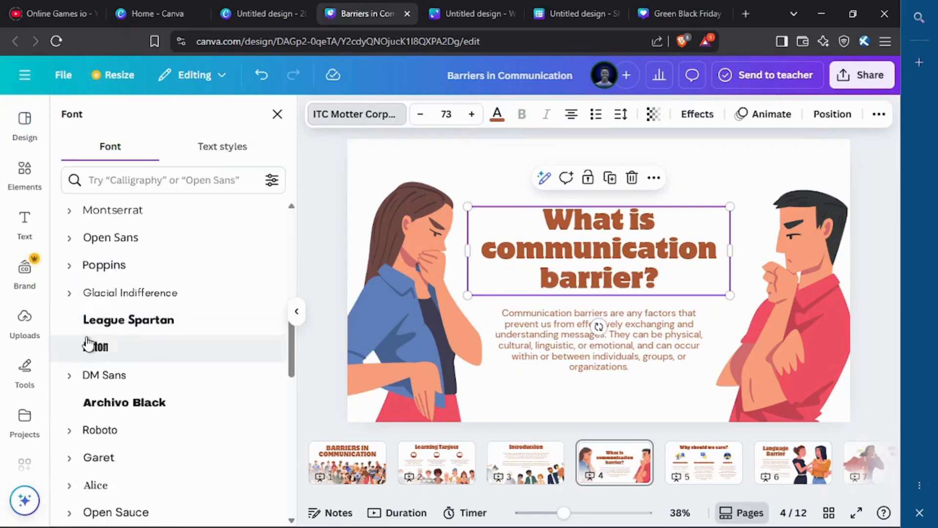
{"action": "left_click", "coordinate": [107, 322]}
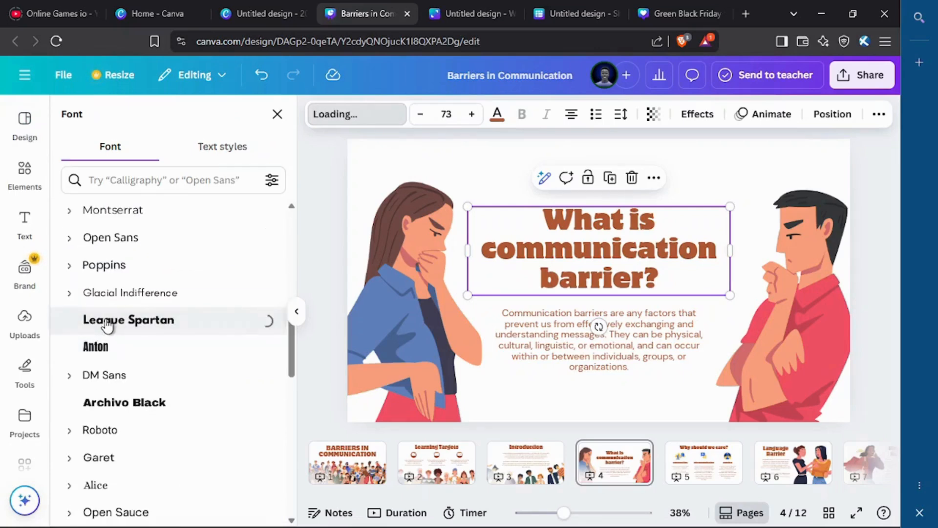
{"action": "scroll", "coordinate": [114, 335], "scroll_direction": "down", "scroll_amount": 4}
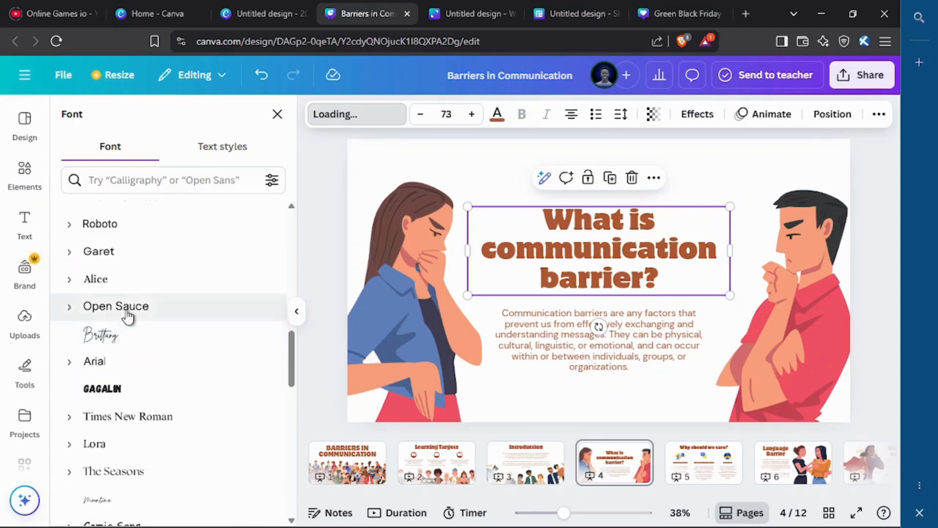
{"action": "scroll", "coordinate": [129, 337], "scroll_direction": "down", "scroll_amount": 10}
{"action": "scroll", "coordinate": [131, 336], "scroll_direction": "down", "scroll_amount": 1}
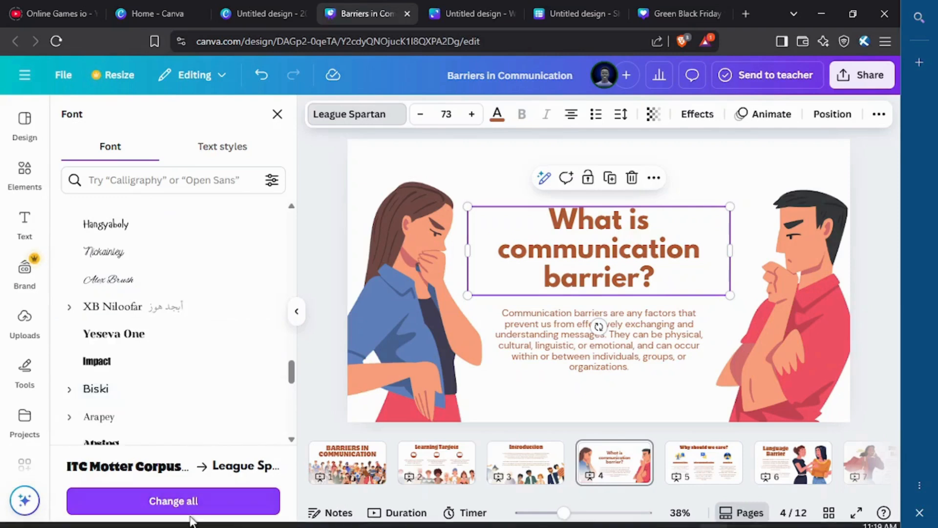
Step: Apply League Spartan to all matching headings across the design and check the "Learning Targets" heading on page 2
{"action": "mouse_move", "coordinate": [185, 499]}
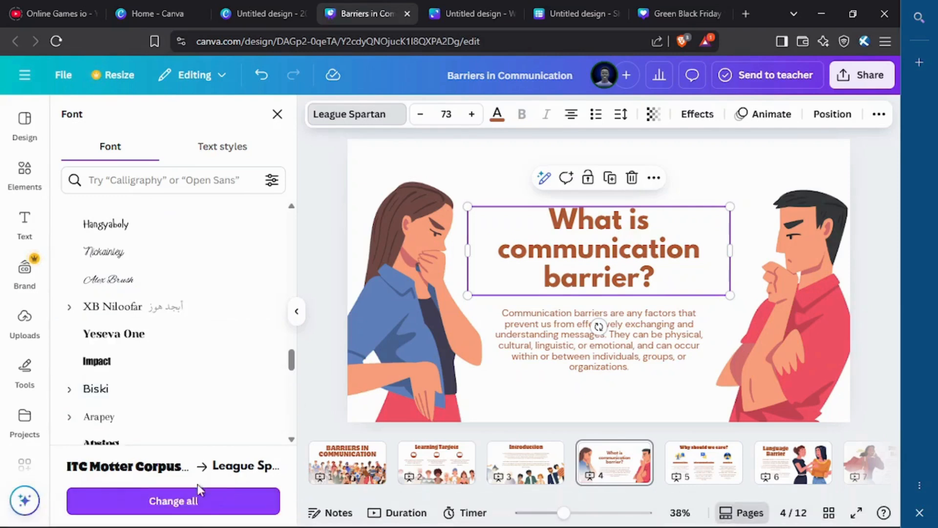
{"action": "left_click", "coordinate": [194, 503]}
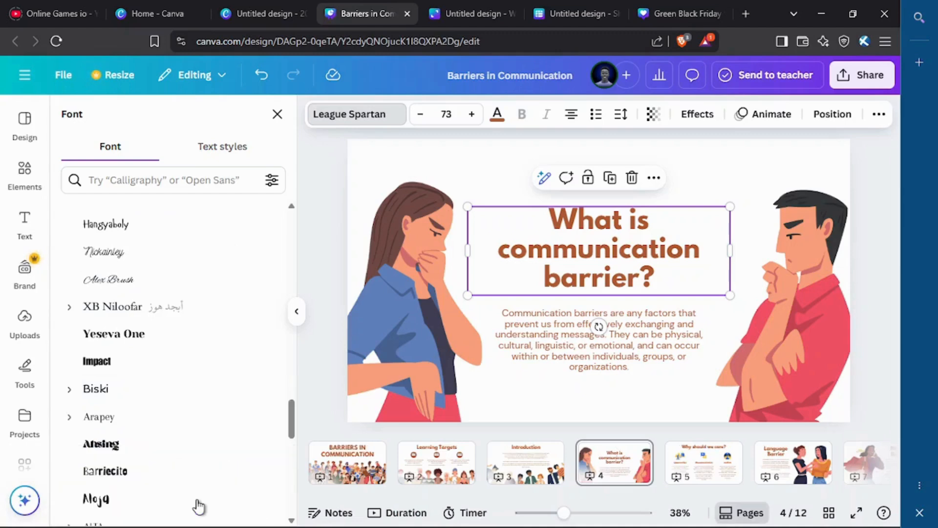
{"action": "left_click", "coordinate": [435, 462]}
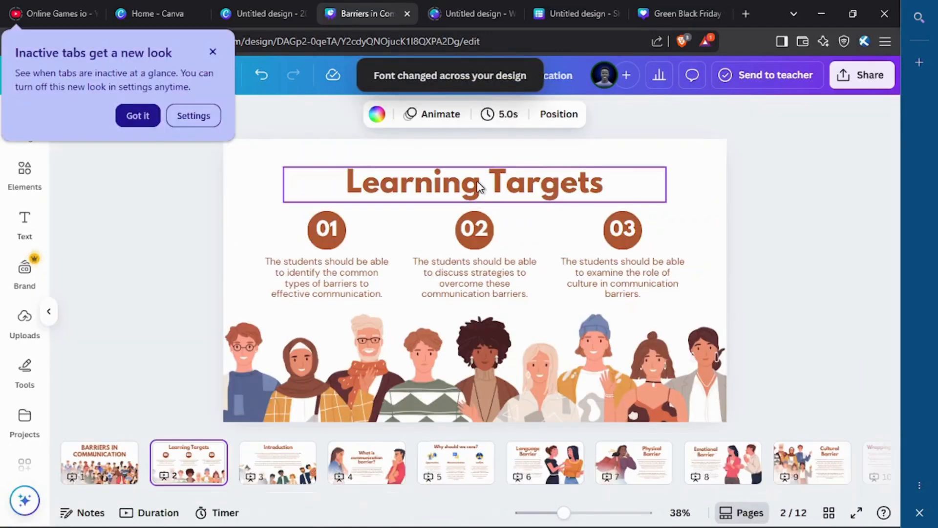
{"action": "left_click", "coordinate": [483, 187]}
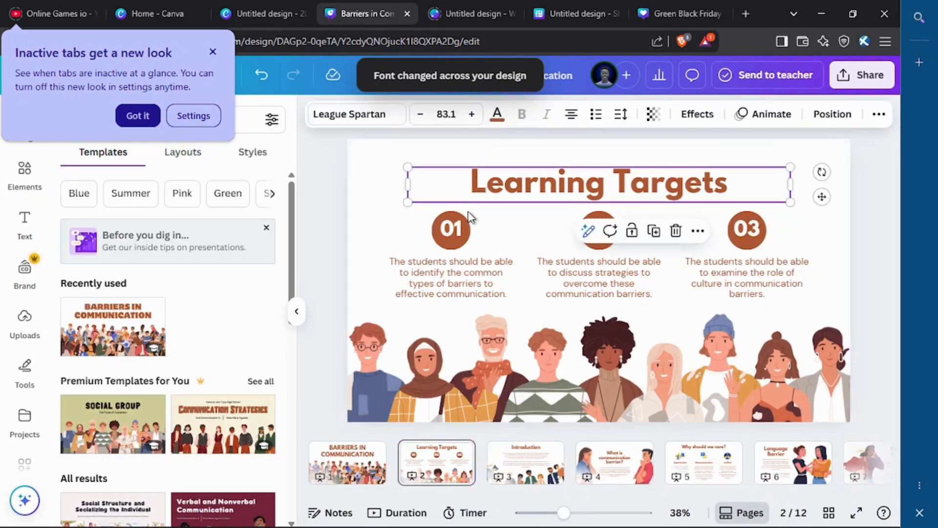
Step: Change the font of the first Learning Targets paragraph to TT Drugs and replace DM Sans with it across the whole design
{"action": "left_click", "coordinate": [442, 268]}
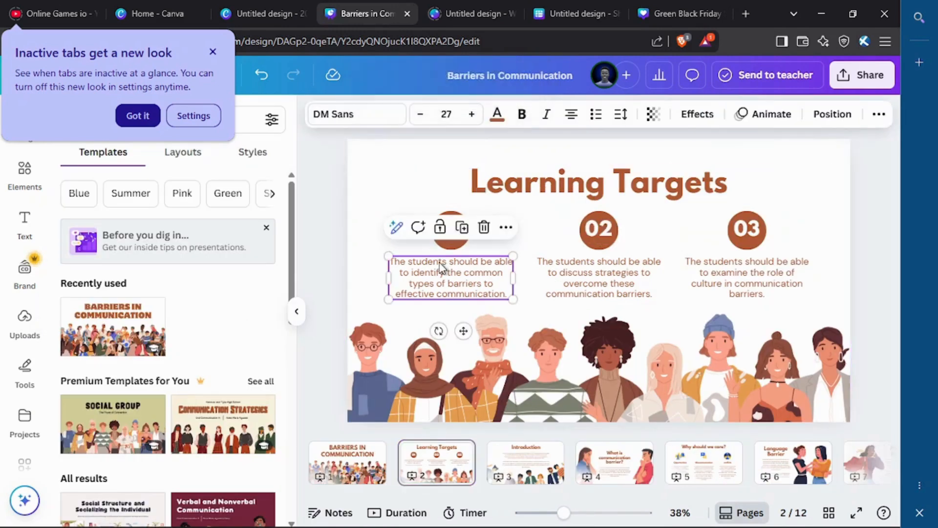
{"action": "left_click", "coordinate": [360, 117]}
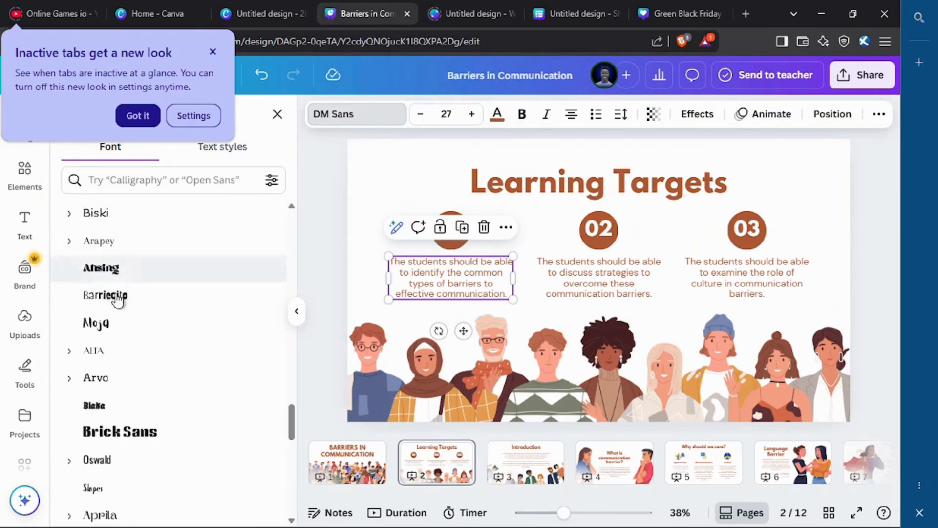
{"action": "scroll", "coordinate": [120, 308], "scroll_direction": "down", "scroll_amount": 3}
{"action": "left_click", "coordinate": [125, 279]}
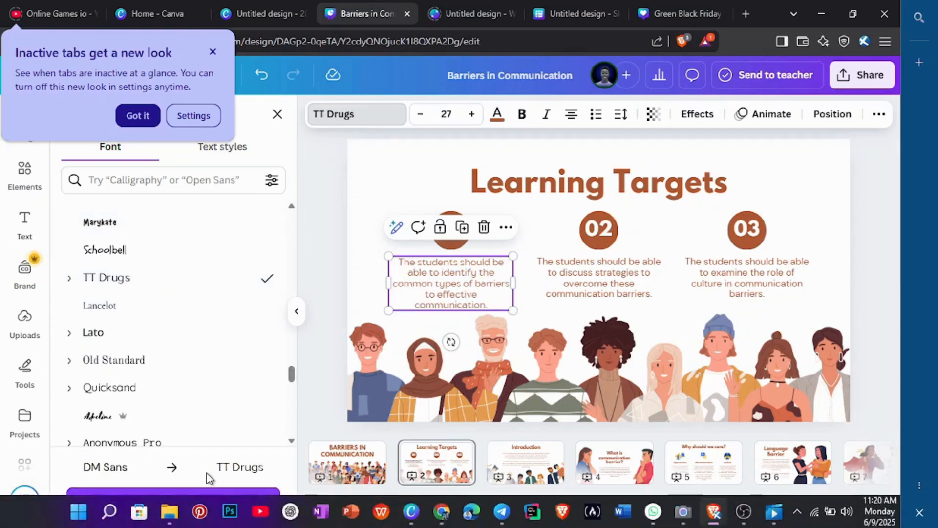
{"action": "left_click", "coordinate": [200, 499]}
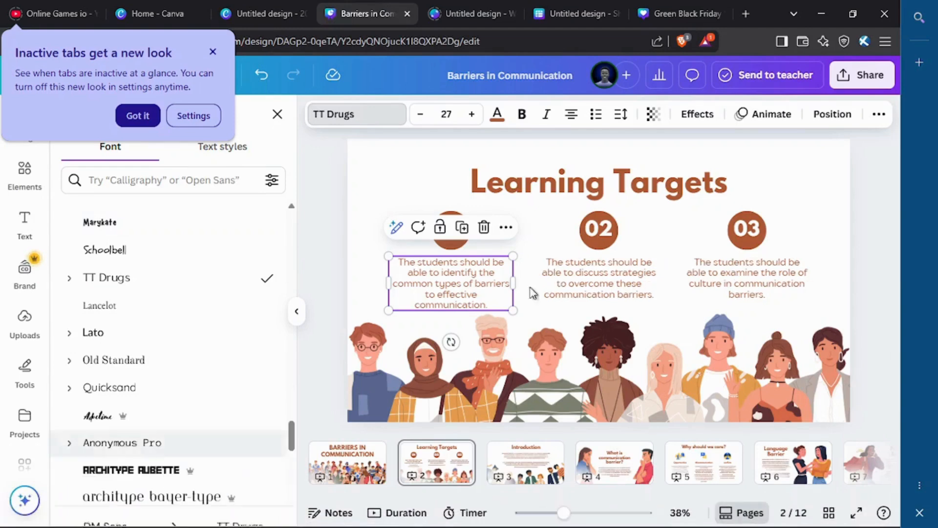
Step: Review the new fonts on pages 3 to 5 and dismiss the browser's inactive tabs notice
{"action": "left_click", "coordinate": [543, 464]}
{"action": "left_click", "coordinate": [595, 458]}
{"action": "left_click", "coordinate": [704, 462]}
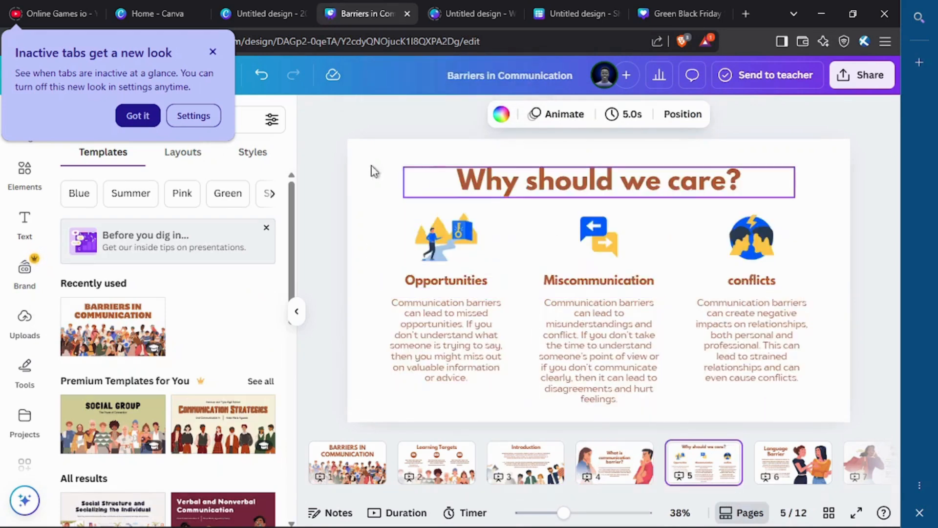
{"action": "left_click", "coordinate": [130, 126]}
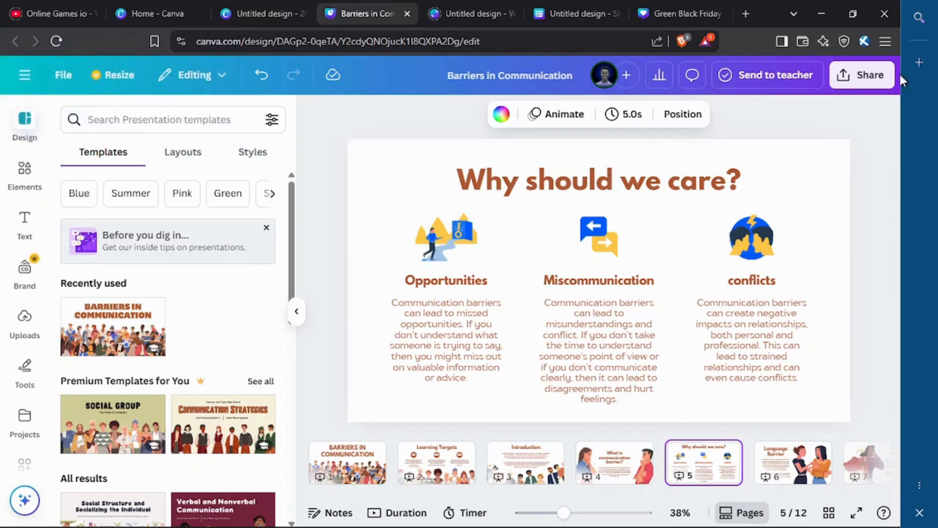
Step: Download pages 1–12 of the presentation as a PPTX file
{"action": "left_click", "coordinate": [861, 77]}
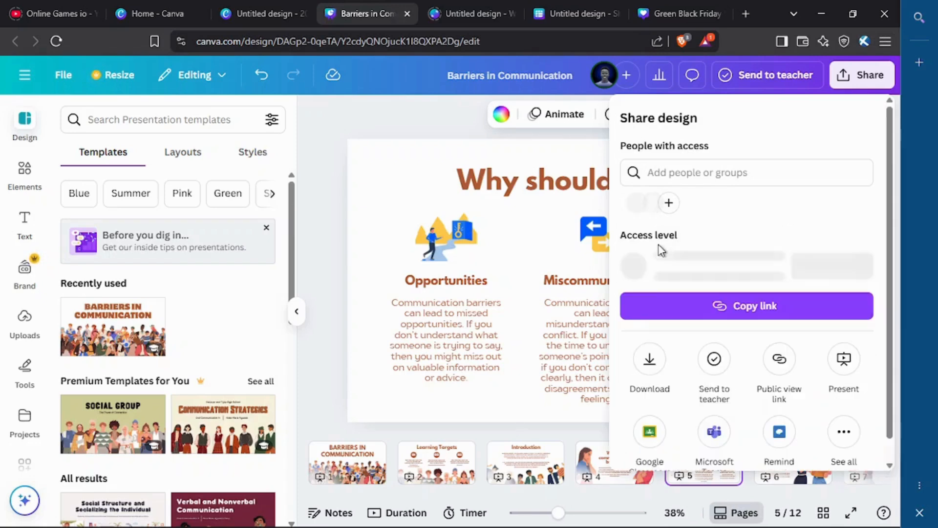
{"action": "left_click", "coordinate": [646, 353]}
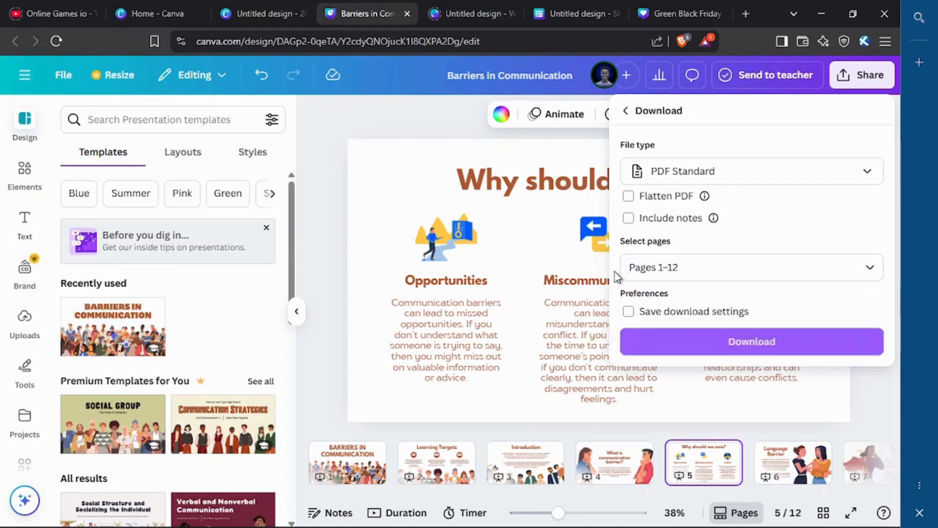
{"action": "left_click", "coordinate": [684, 219]}
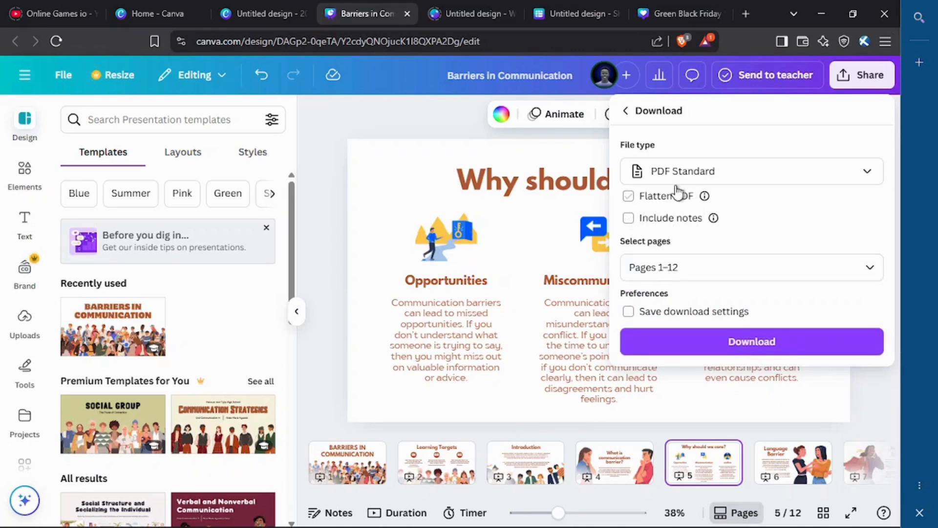
{"action": "left_click", "coordinate": [710, 172]}
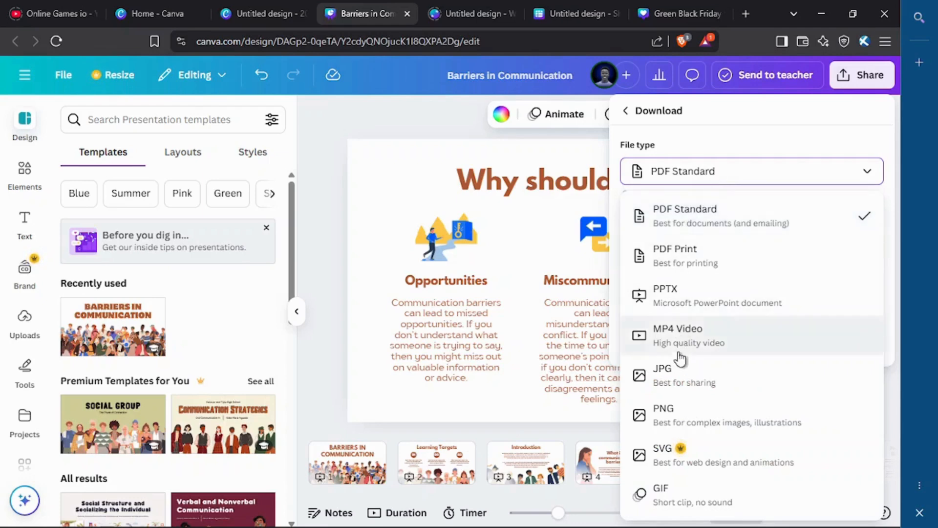
{"action": "left_click", "coordinate": [688, 308]}
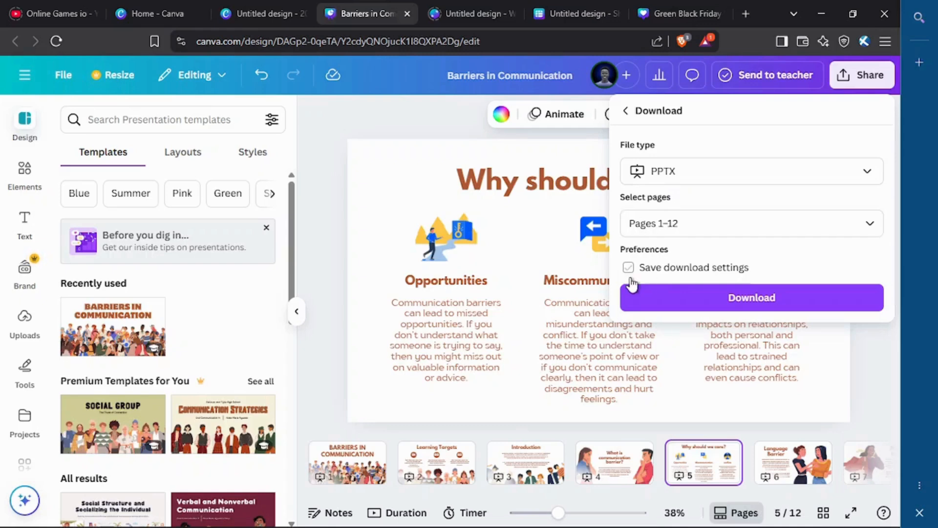
{"action": "left_click", "coordinate": [695, 296]}
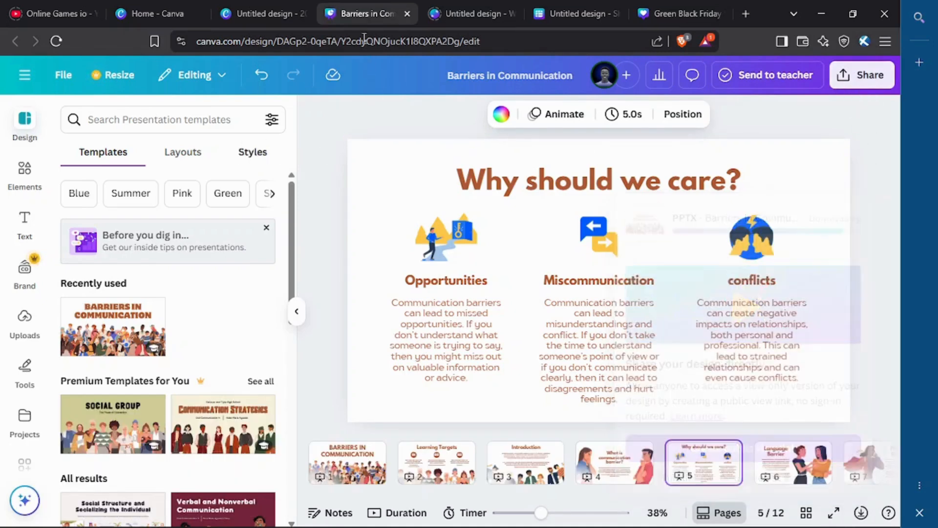
Step: Look through the other open designs and switch to the untitled sheet design
{"action": "left_click", "coordinate": [450, 15]}
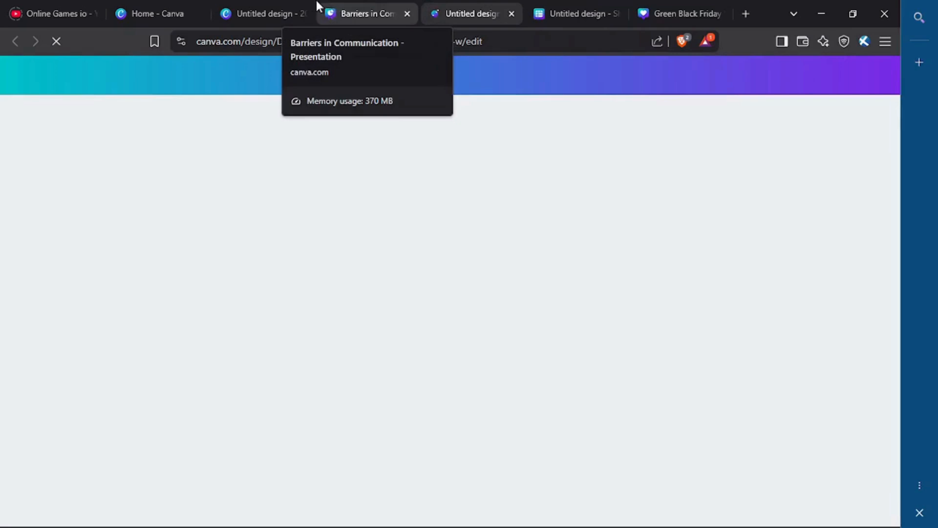
{"action": "left_click", "coordinate": [289, 16]}
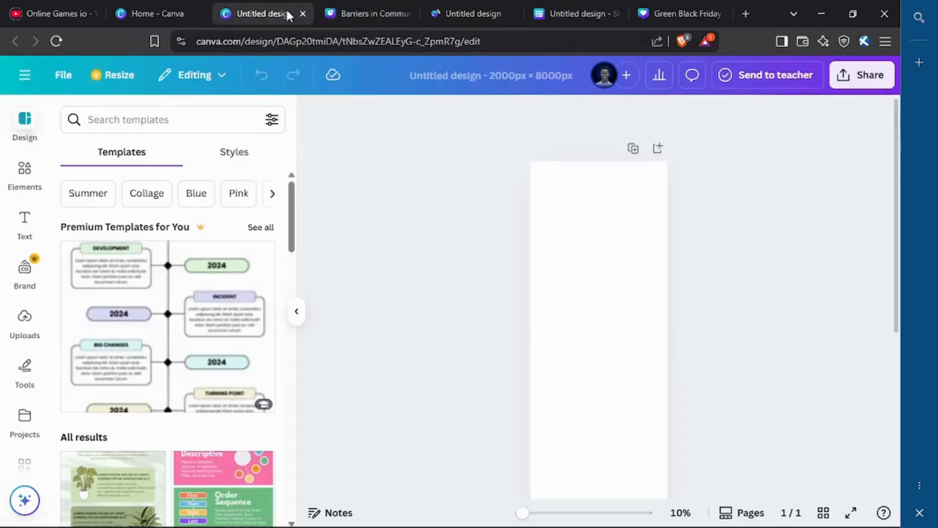
{"action": "left_click", "coordinate": [380, 19]}
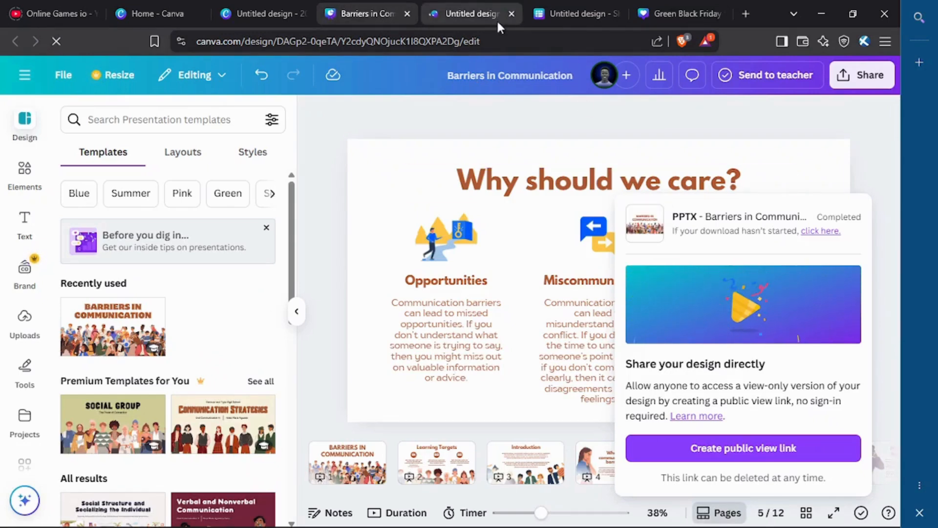
{"action": "left_click", "coordinate": [465, 13]}
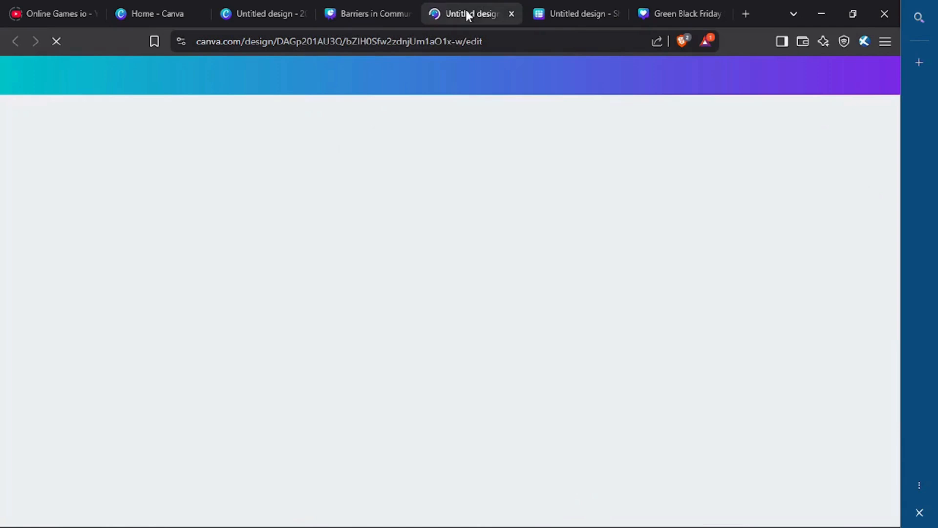
{"action": "left_click", "coordinate": [570, 9]}
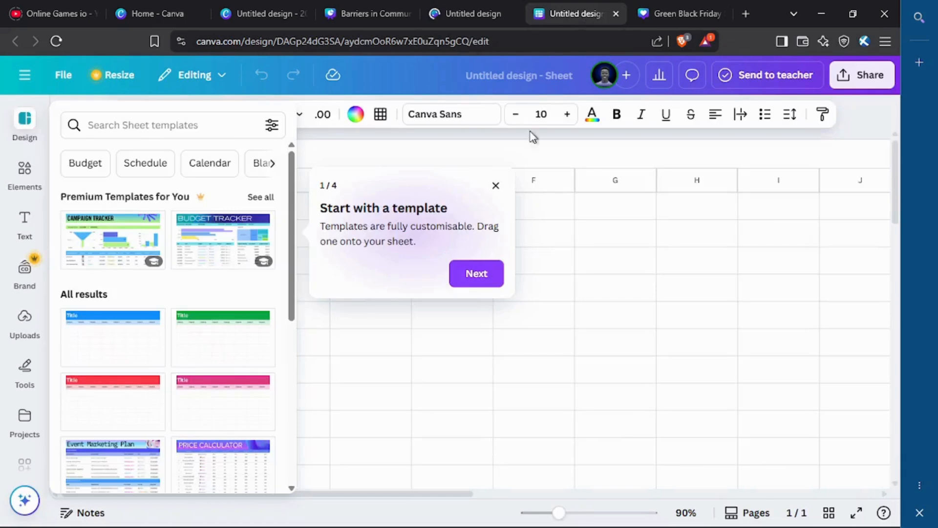
Step: Go through all four introductory tips for the sheet and close the tour
{"action": "left_click", "coordinate": [475, 275]}
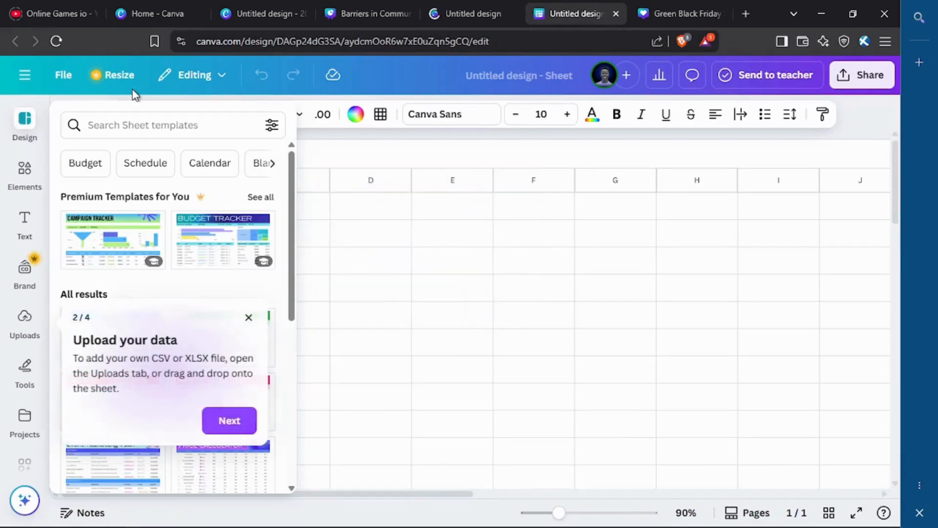
{"action": "left_click", "coordinate": [230, 422]}
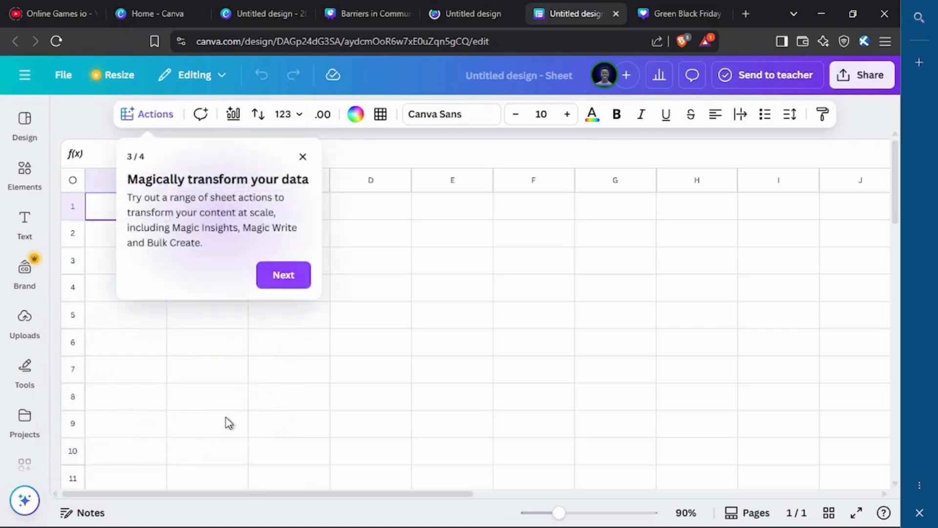
{"action": "left_click", "coordinate": [294, 278]}
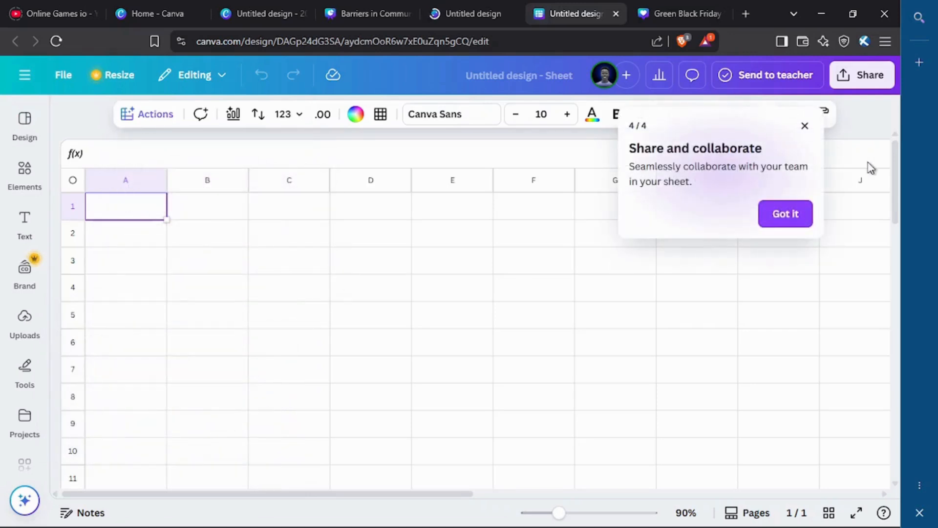
{"action": "left_click", "coordinate": [787, 214]}
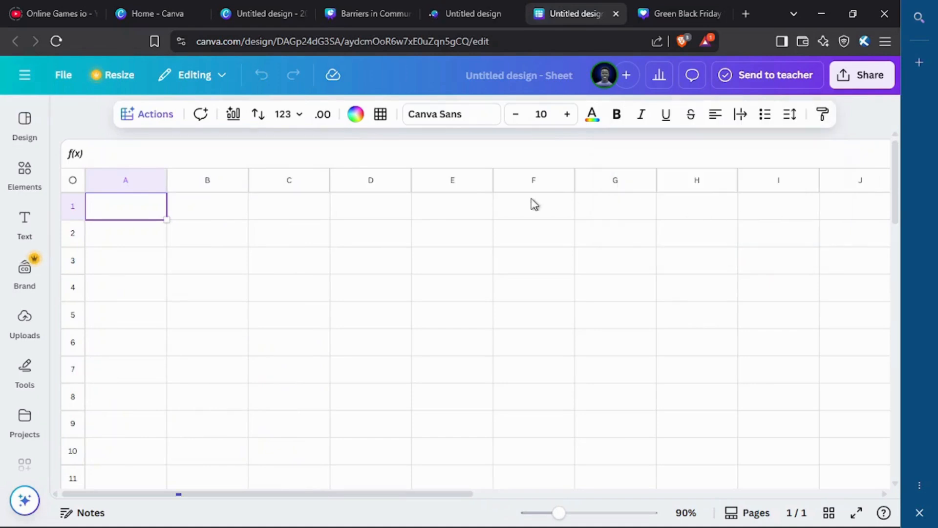
Step: Try selecting blocks of empty cells in the sheet, including B1:B7 and the single cell E2
{"action": "left_click_drag", "start_coordinate": [165, 215], "coordinate": [316, 364]}
{"action": "left_click_drag", "start_coordinate": [178, 204], "coordinate": [239, 388]}
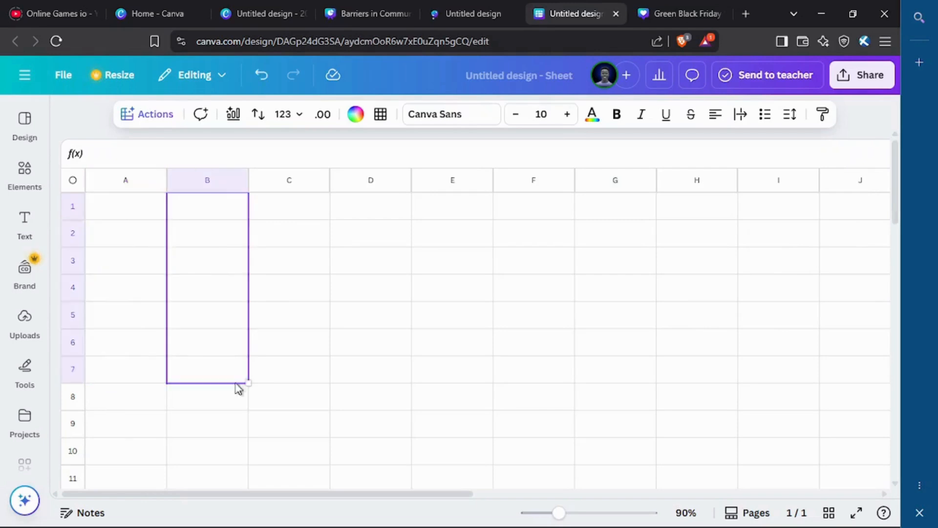
{"action": "left_click", "coordinate": [479, 227]}
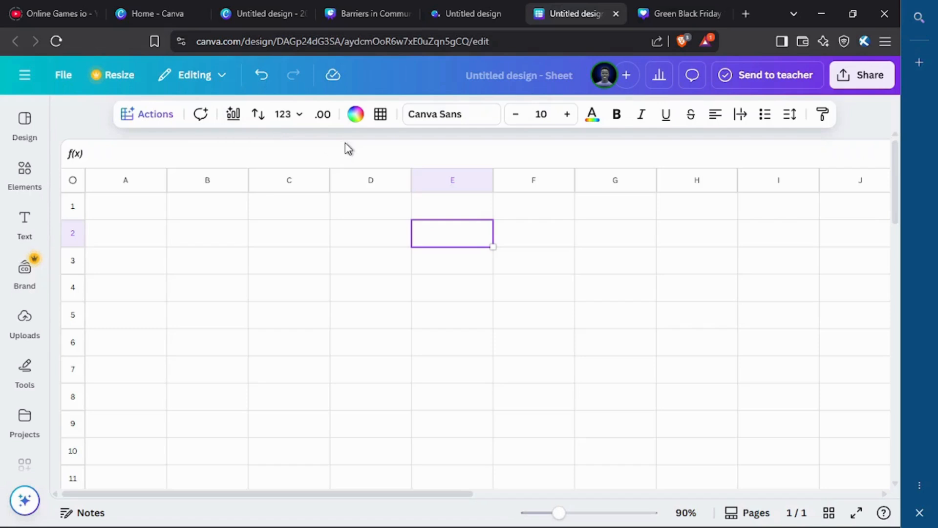
{"action": "scroll", "coordinate": [298, 216], "scroll_direction": "down", "scroll_amount": 5}
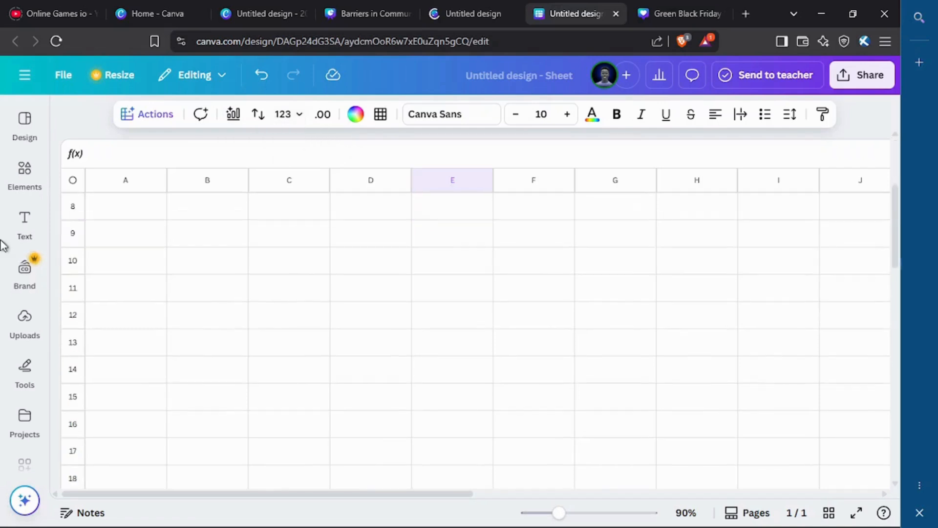
Step: Replace the current sheet page with the Budget Tracker template and look over the sheet
{"action": "left_click", "coordinate": [33, 140]}
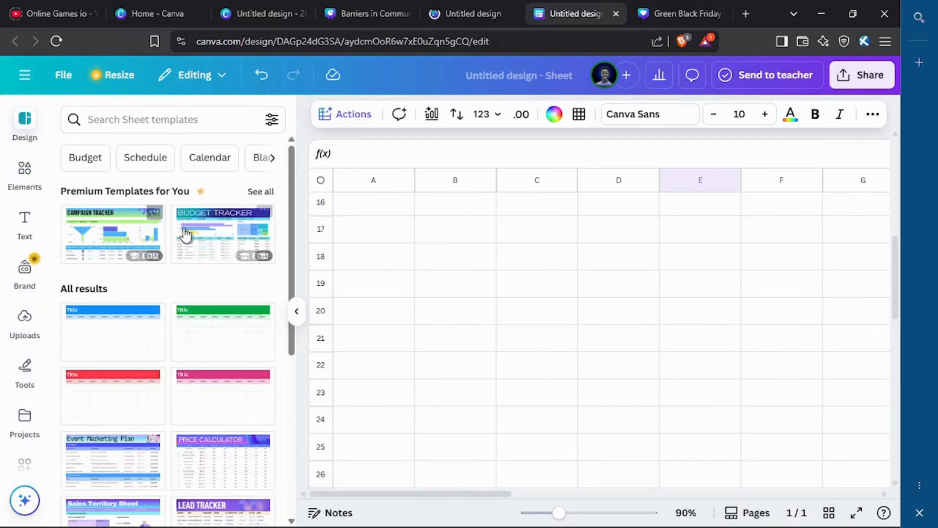
{"action": "left_click", "coordinate": [193, 236]}
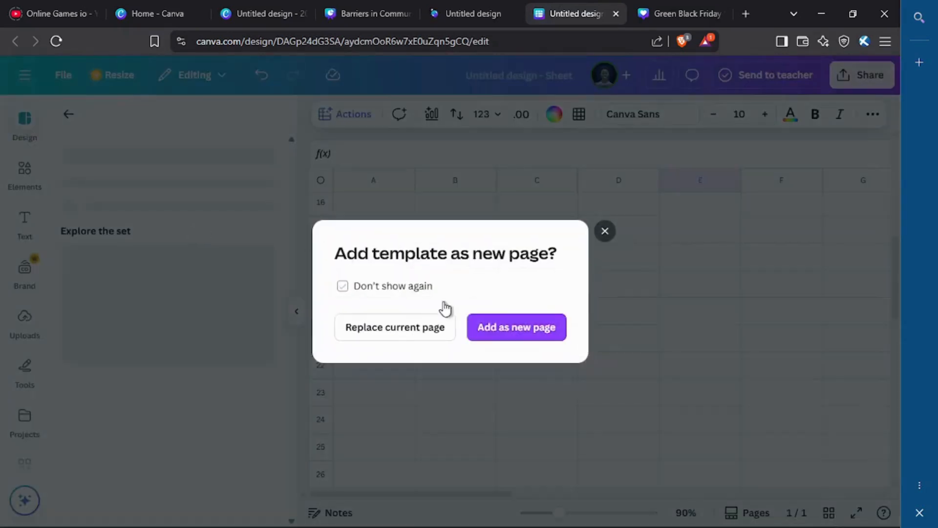
{"action": "left_click", "coordinate": [434, 333]}
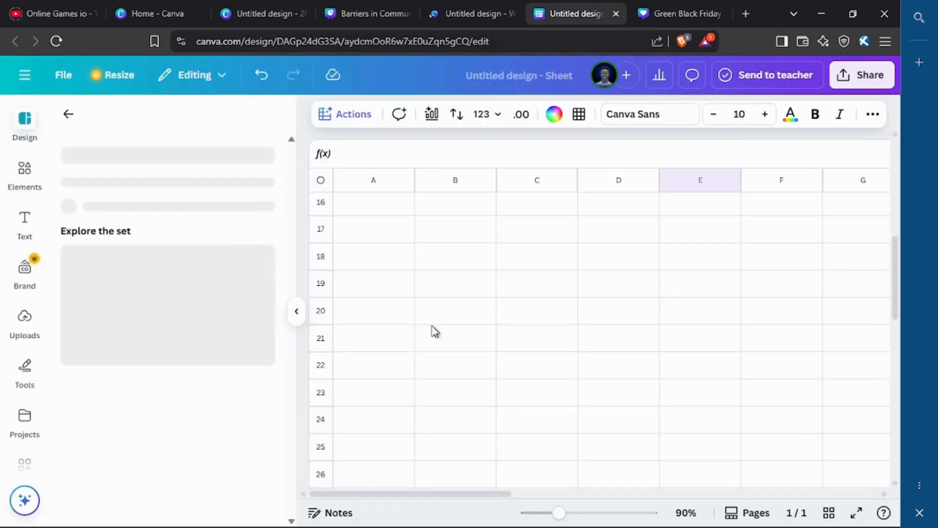
{"action": "scroll", "coordinate": [220, 306], "scroll_direction": "down", "scroll_amount": 4}
{"action": "scroll", "coordinate": [190, 273], "scroll_direction": "up", "scroll_amount": 4}
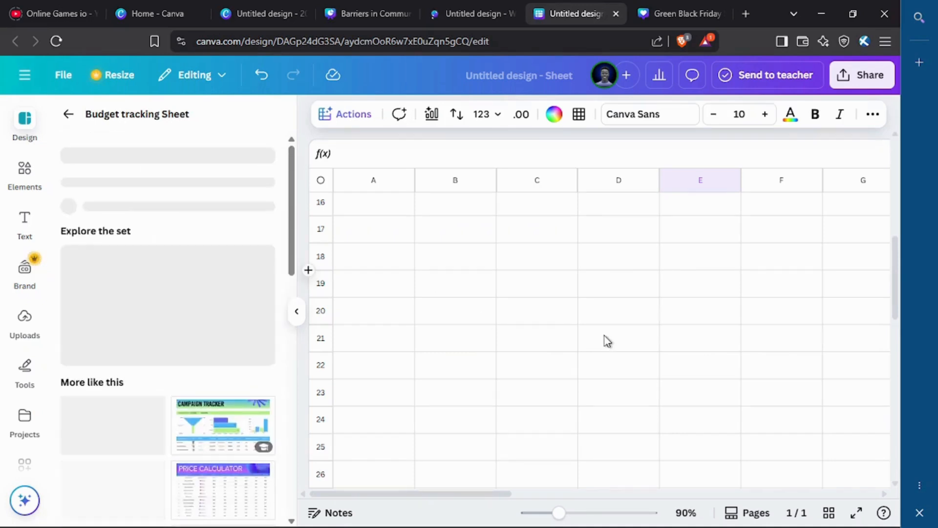
{"action": "scroll", "coordinate": [599, 342], "scroll_direction": "right", "scroll_amount": 3}
{"action": "scroll", "coordinate": [599, 342], "scroll_direction": "up", "scroll_amount": 1}
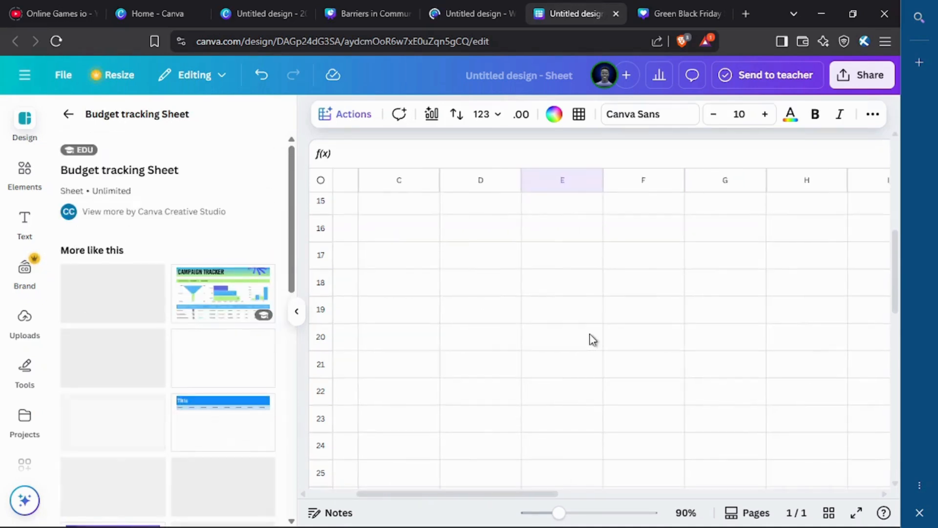
{"action": "scroll", "coordinate": [593, 339], "scroll_direction": "down", "scroll_amount": 3}
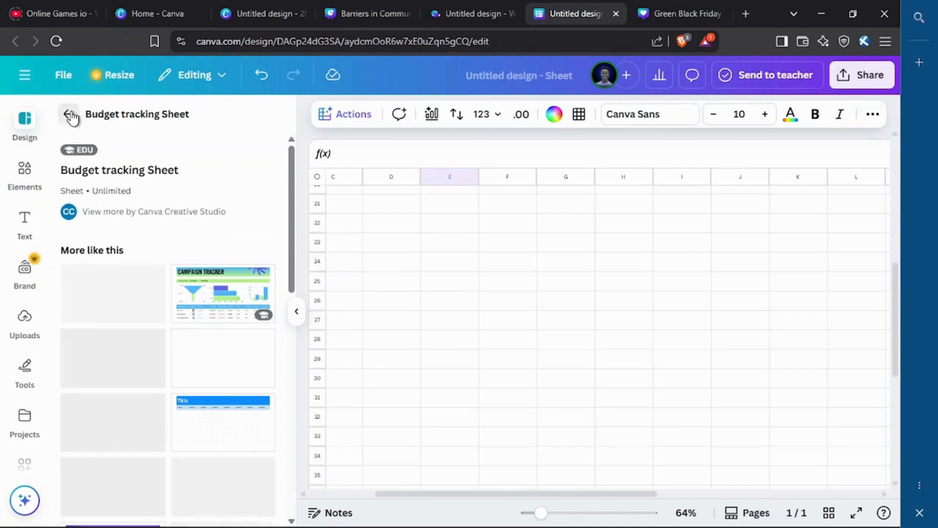
Step: Return to the list of sheet templates, browse it, and try selecting columns D to E and cell F25
{"action": "left_click", "coordinate": [69, 115]}
{"action": "scroll", "coordinate": [92, 247], "scroll_direction": "down", "scroll_amount": 5}
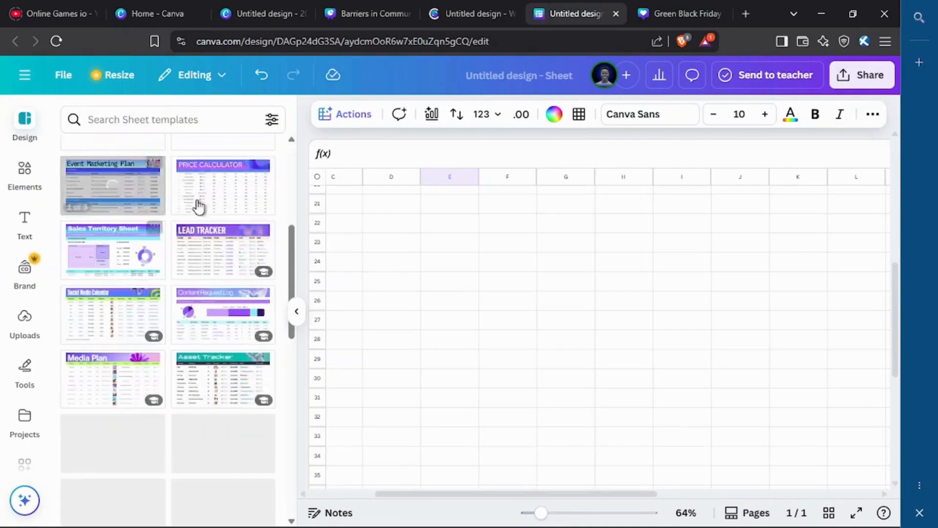
{"action": "left_click_drag", "start_coordinate": [383, 176], "coordinate": [439, 353]}
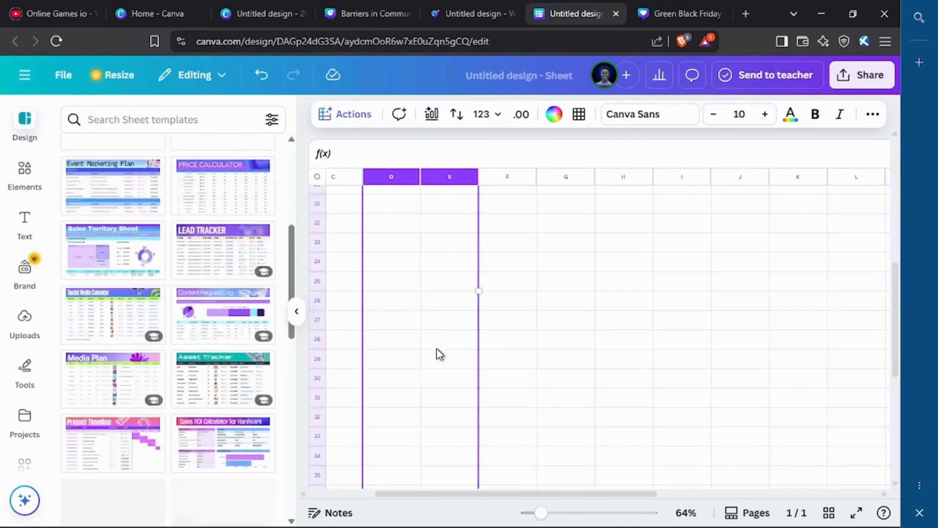
{"action": "left_click", "coordinate": [503, 279]}
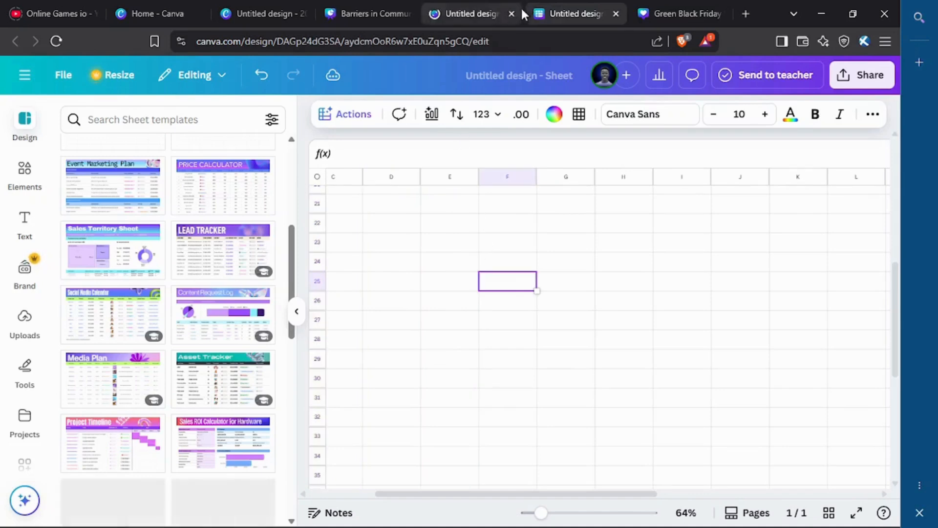
Step: Check the whiteboard and sheet designs, switch to the Green Black Friday post design, and finish its introductory tips
{"action": "left_click", "coordinate": [479, 13]}
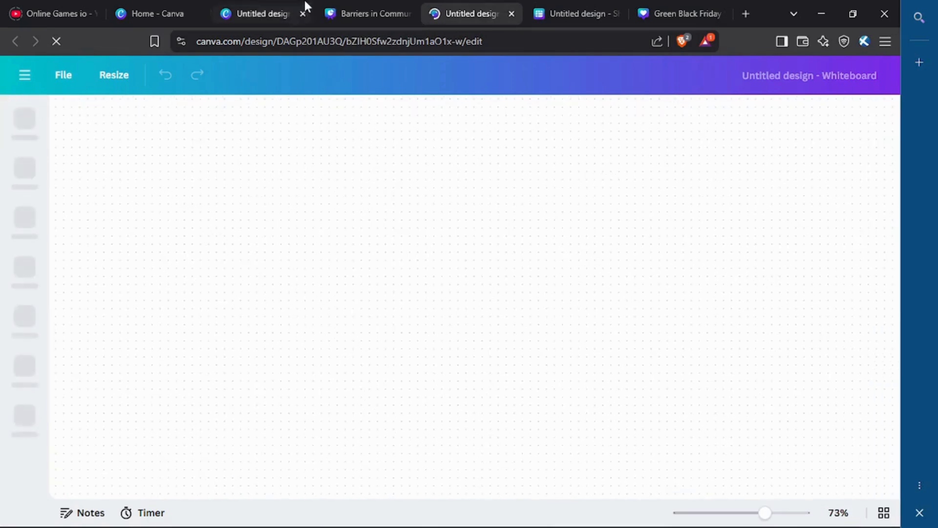
{"action": "left_click", "coordinate": [545, 6]}
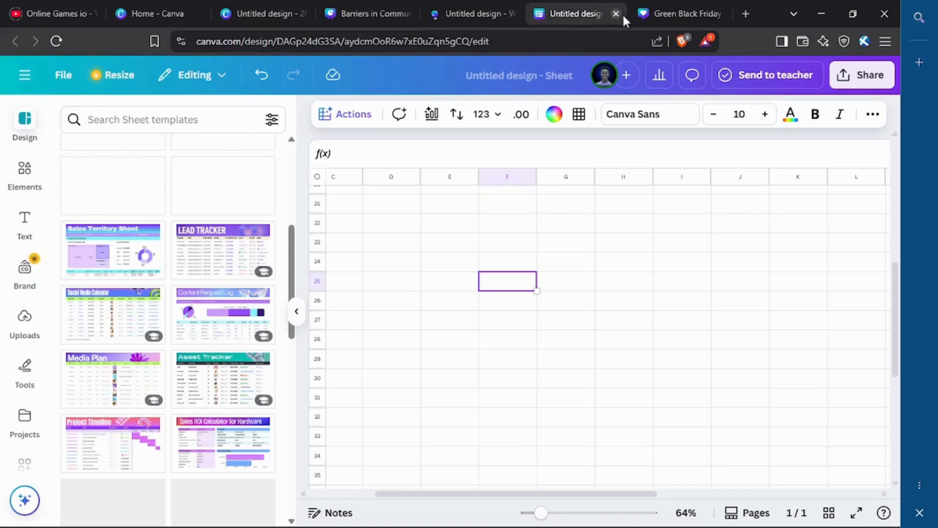
{"action": "left_click", "coordinate": [649, 14]}
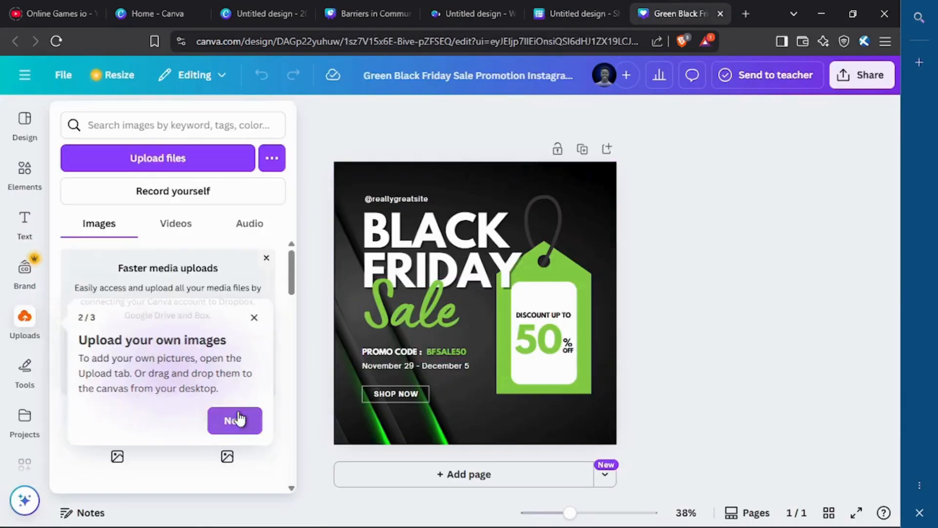
{"action": "left_click", "coordinate": [234, 419]}
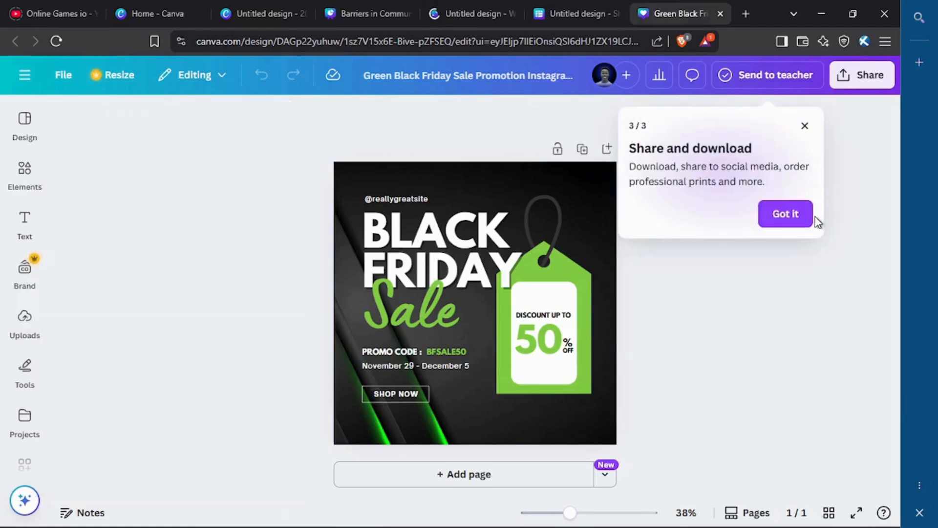
{"action": "left_click", "coordinate": [792, 221]}
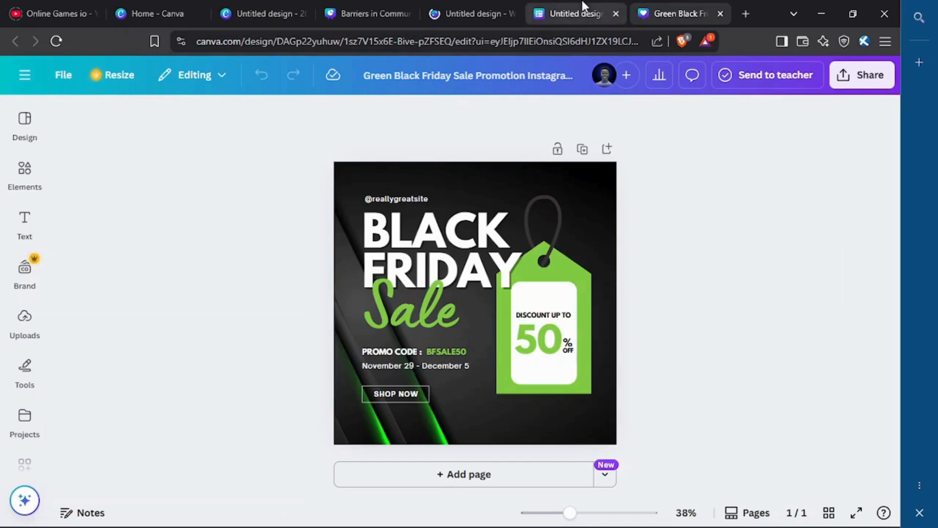
Step: Try selecting the BLACK FRIDAY headline and the background image of the post
{"action": "left_click", "coordinate": [406, 218]}
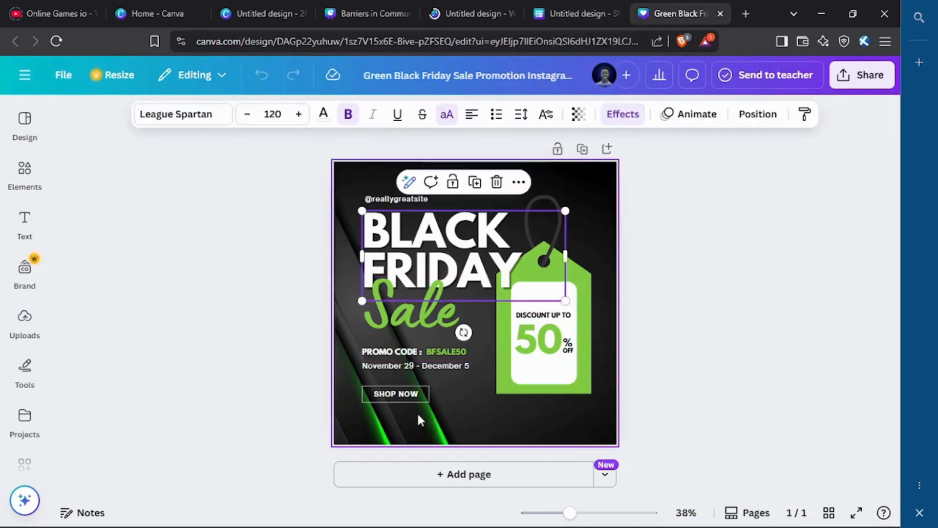
{"action": "left_click", "coordinate": [506, 427]}
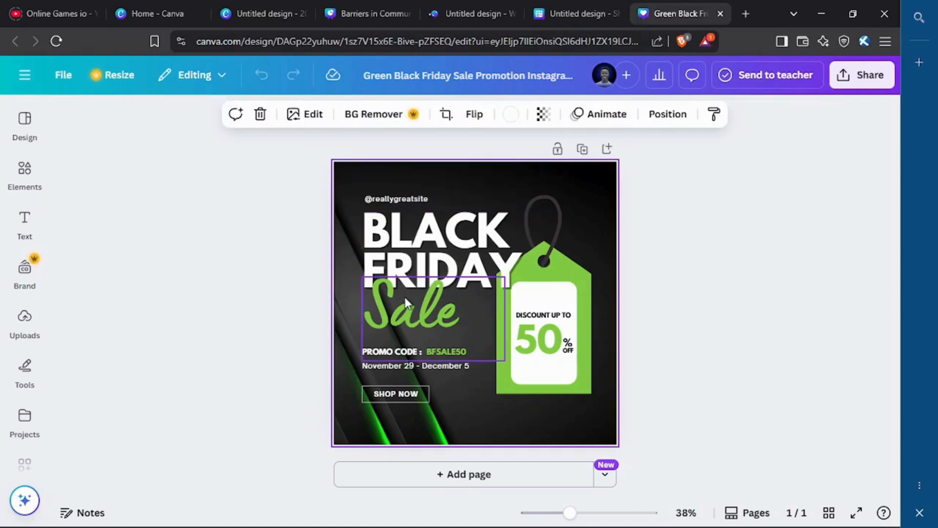
{"action": "left_click", "coordinate": [286, 235]}
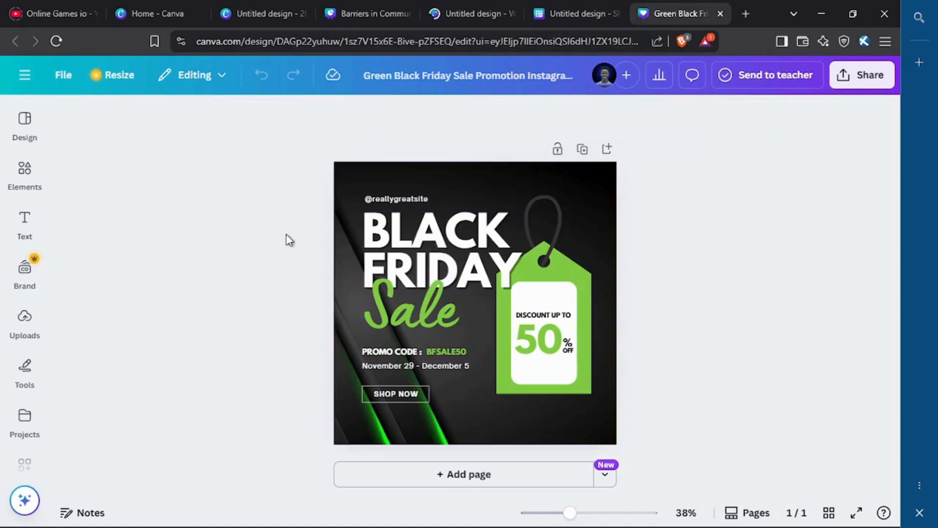
{"action": "left_click", "coordinate": [357, 183]}
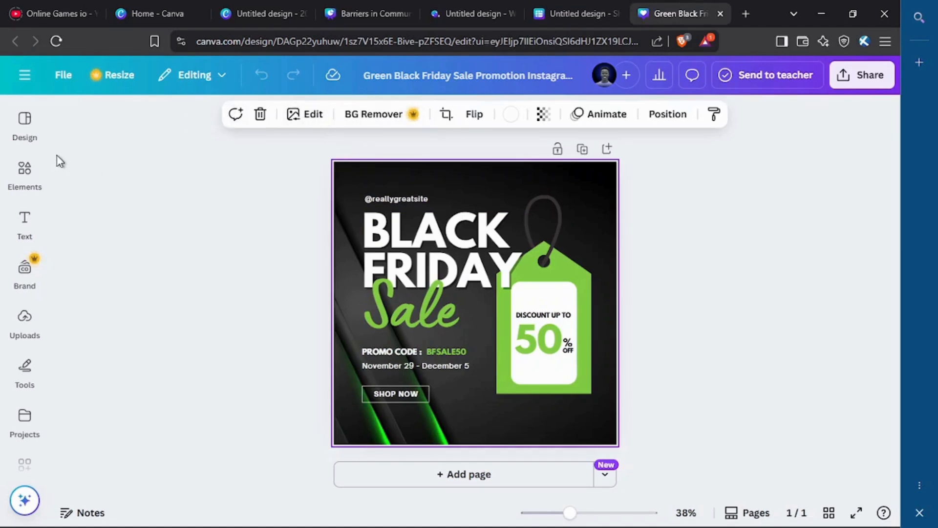
Step: Search the elements for "black background" and add the first photo result to the post
{"action": "left_click", "coordinate": [27, 171]}
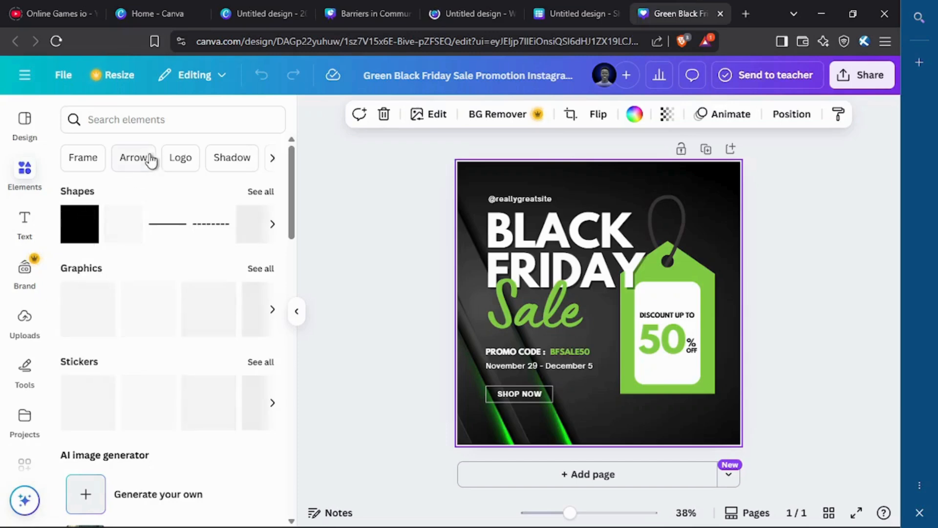
{"action": "left_click", "coordinate": [174, 120]}
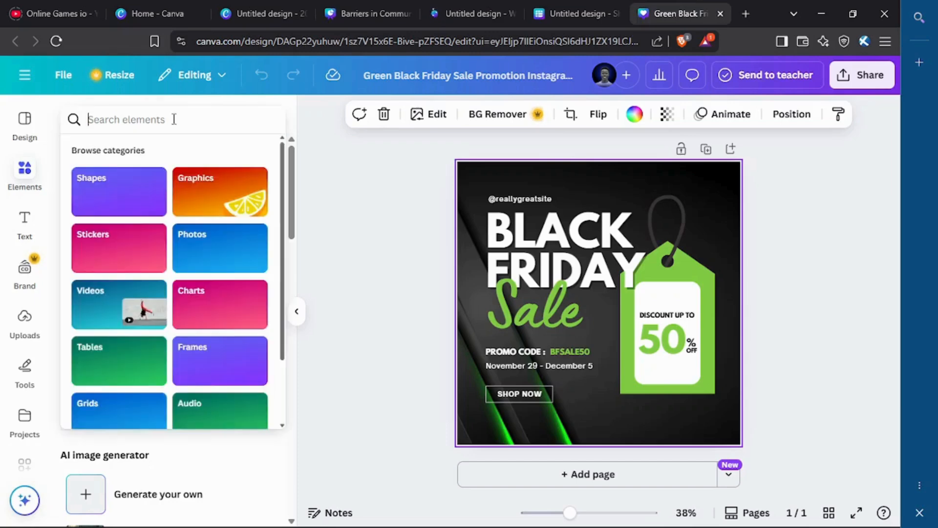
{"action": "type", "text": "black"}
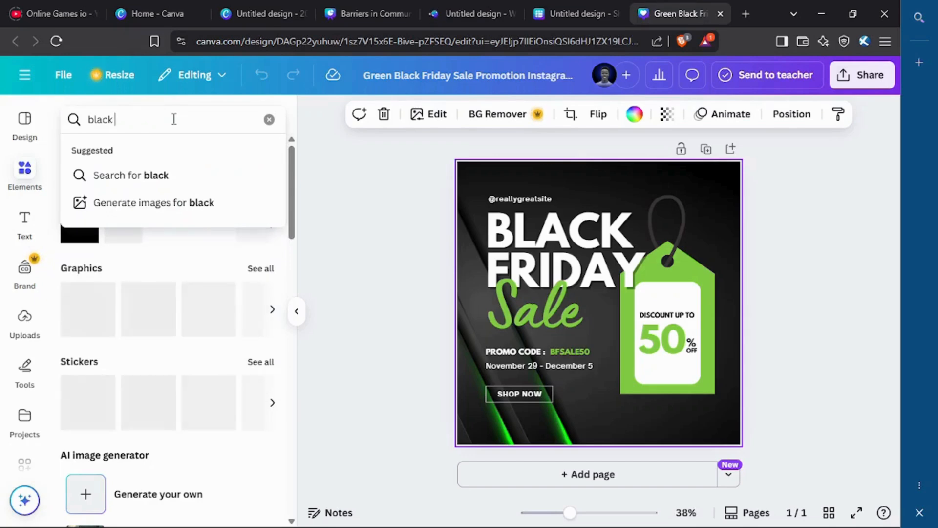
{"action": "type", "text": " b"}
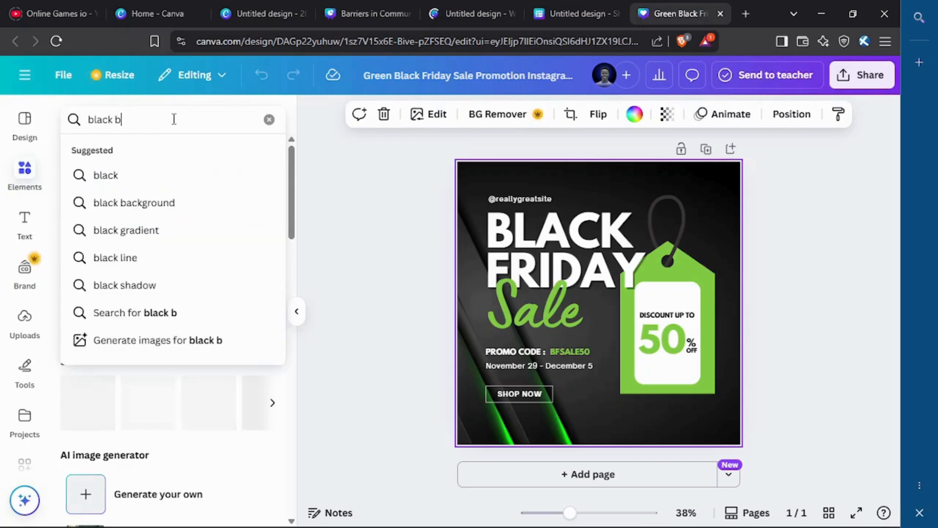
{"action": "left_click", "coordinate": [135, 203]}
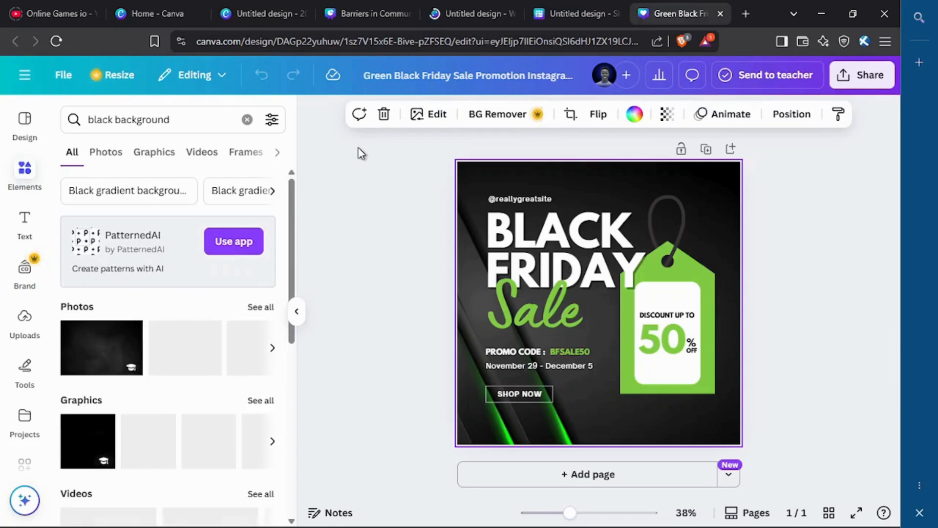
{"action": "left_click", "coordinate": [107, 343]}
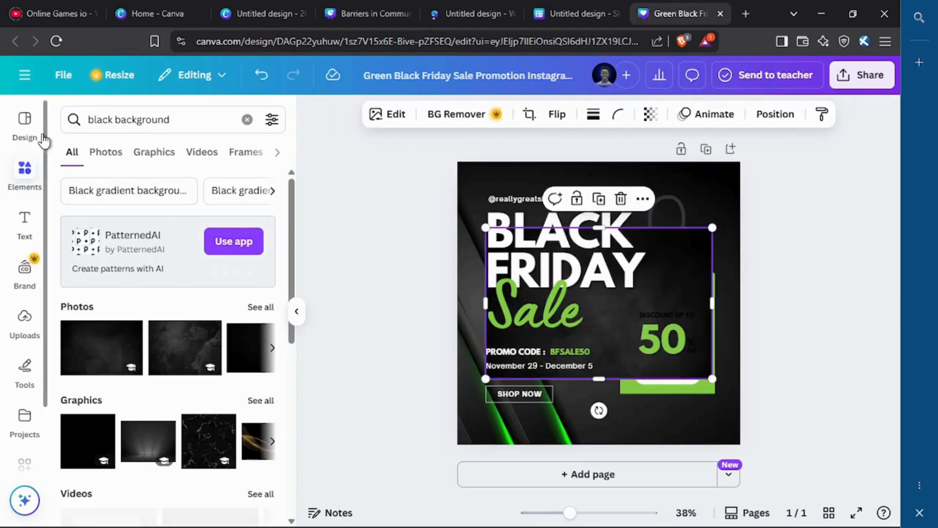
Step: Glance at the Instagram post templates and look through the "black background" element results down to the mockups
{"action": "left_click", "coordinate": [25, 121]}
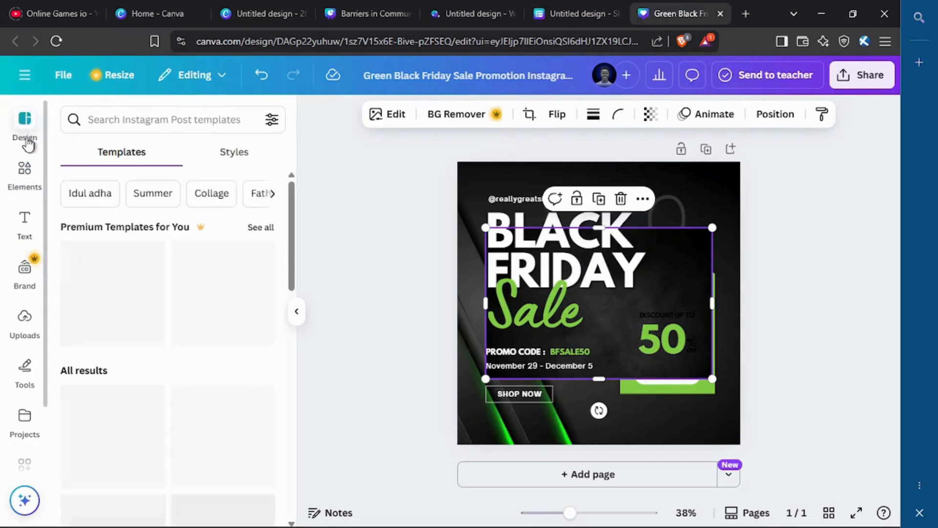
{"action": "left_click", "coordinate": [27, 165]}
{"action": "scroll", "coordinate": [84, 212], "scroll_direction": "down", "scroll_amount": 3}
{"action": "scroll", "coordinate": [84, 216], "scroll_direction": "up", "scroll_amount": 3}
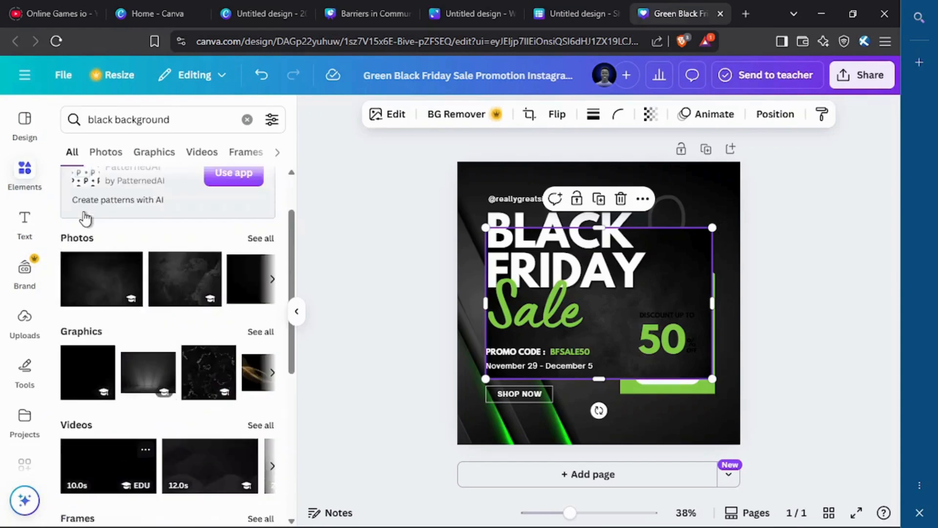
{"action": "scroll", "coordinate": [86, 212], "scroll_direction": "down", "scroll_amount": 8}
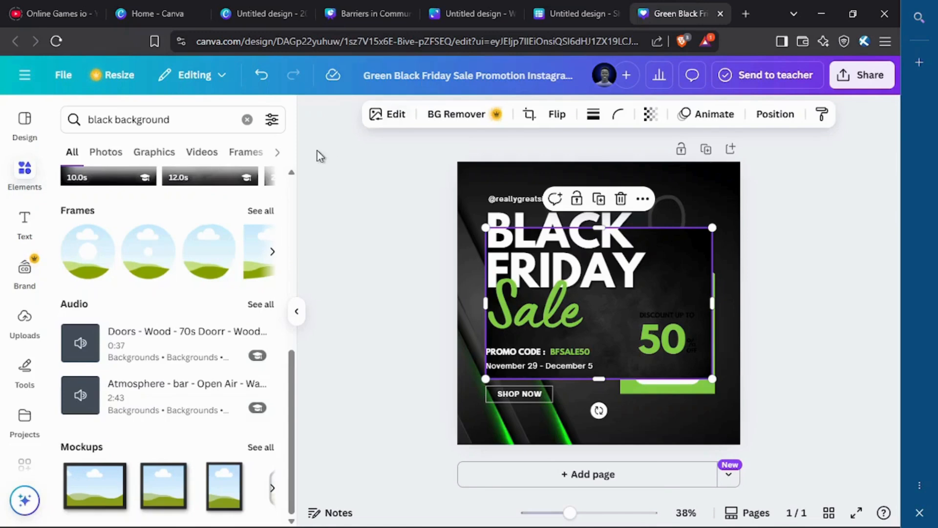
Step: Add a heading text box to the post, enter some random letters, and delete them all
{"action": "left_click", "coordinate": [26, 219]}
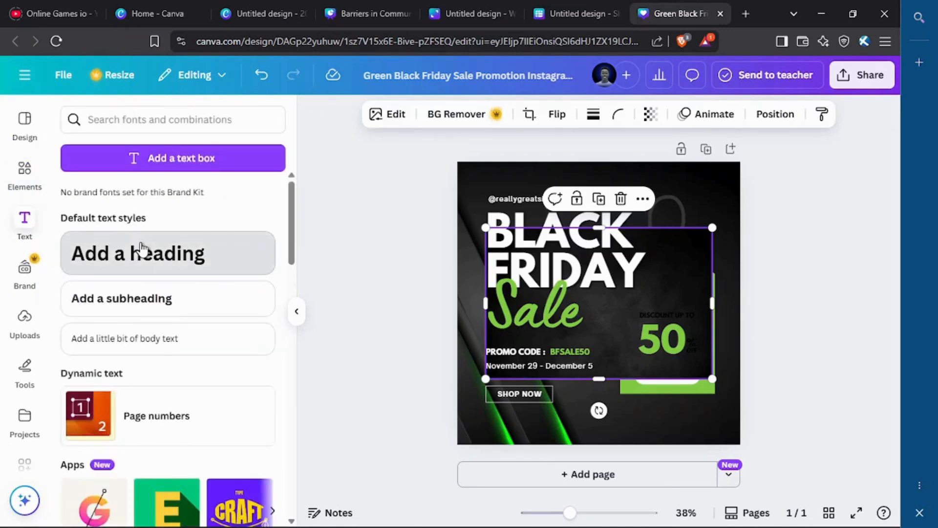
{"action": "left_click", "coordinate": [140, 248]}
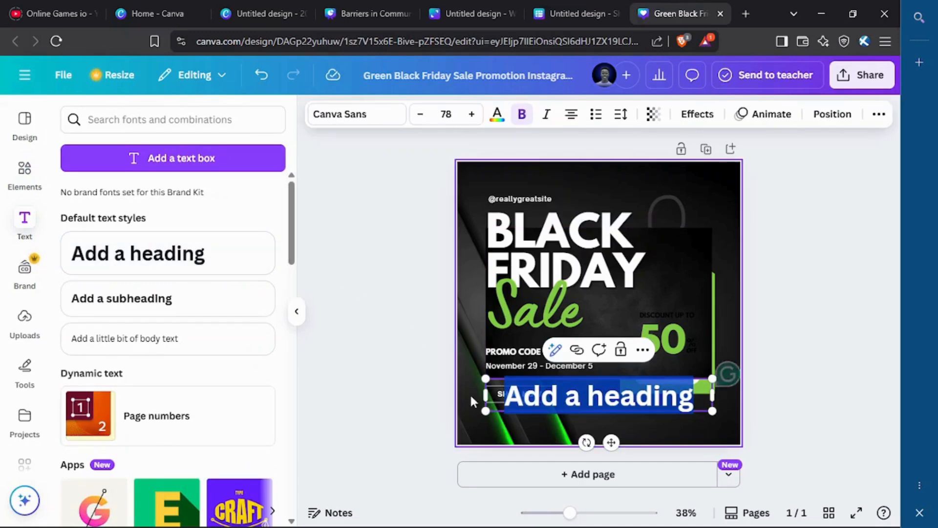
{"action": "type", "text": "sjkocsms m"}
{"action": "key", "text": "BackSpace"}
{"action": "key", "text": "BackSpace"}
{"action": "key", "text": "BackSpace"}
{"action": "key", "text": "BackSpace"}
{"action": "key", "text": "BackSpace"}
{"action": "key", "text": "BackSpace"}
{"action": "key", "text": "BackSpace"}
{"action": "key", "text": "BackSpace"}
{"action": "key", "text": "BackSpace"}
{"action": "key", "text": "BackSpace"}
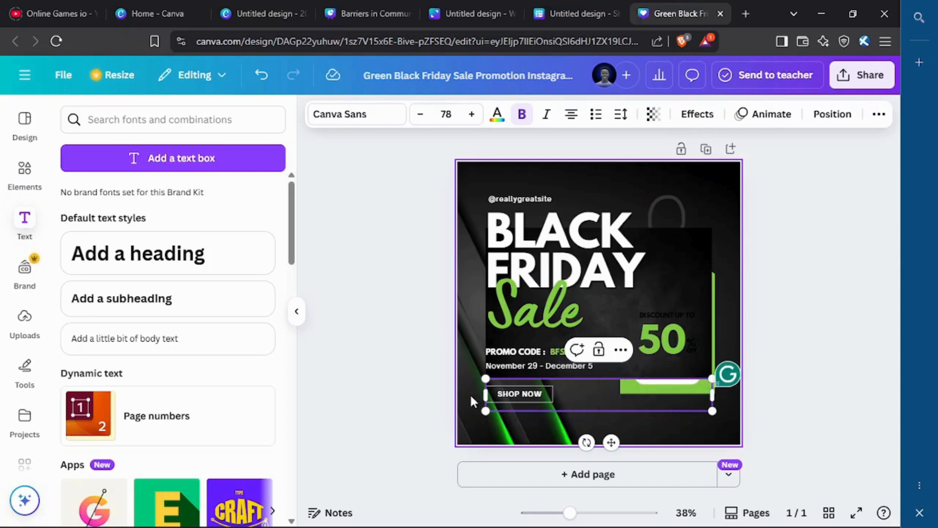
Step: View the brand kit and uploads sections, open the file selection for uploading, and dismiss it without choosing a file
{"action": "left_click", "coordinate": [18, 277]}
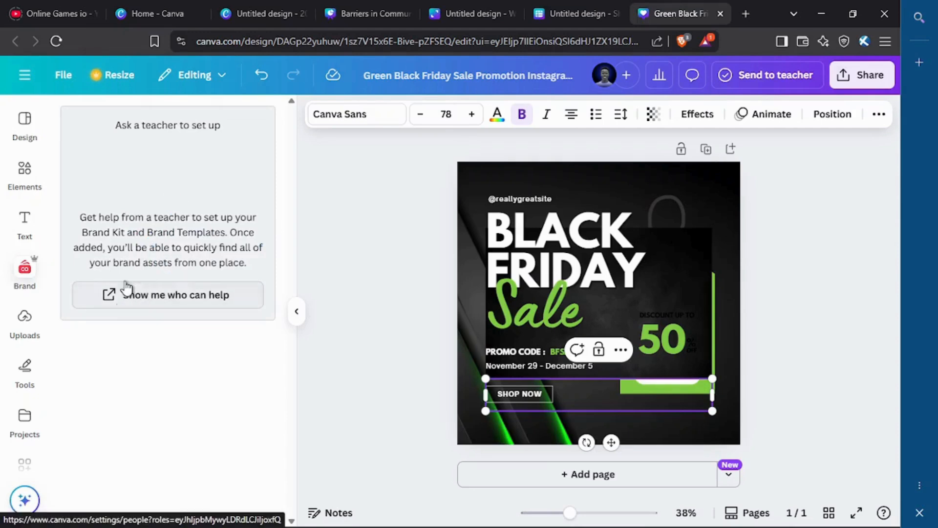
{"action": "left_click", "coordinate": [25, 317]}
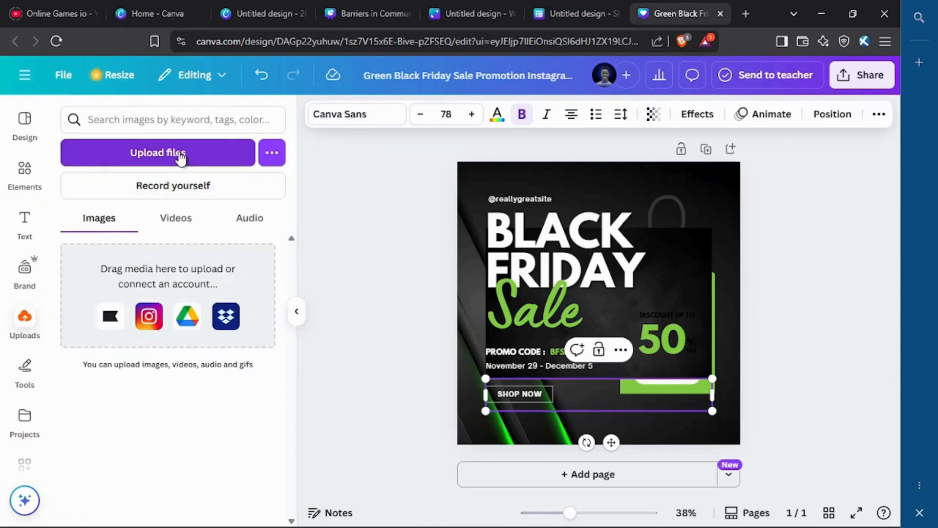
{"action": "left_click", "coordinate": [179, 153]}
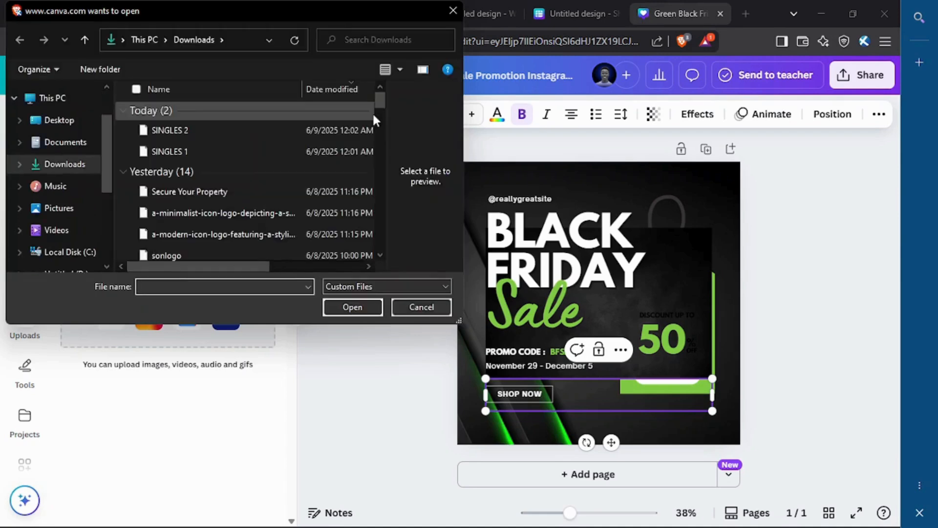
{"action": "left_click", "coordinate": [452, 10]}
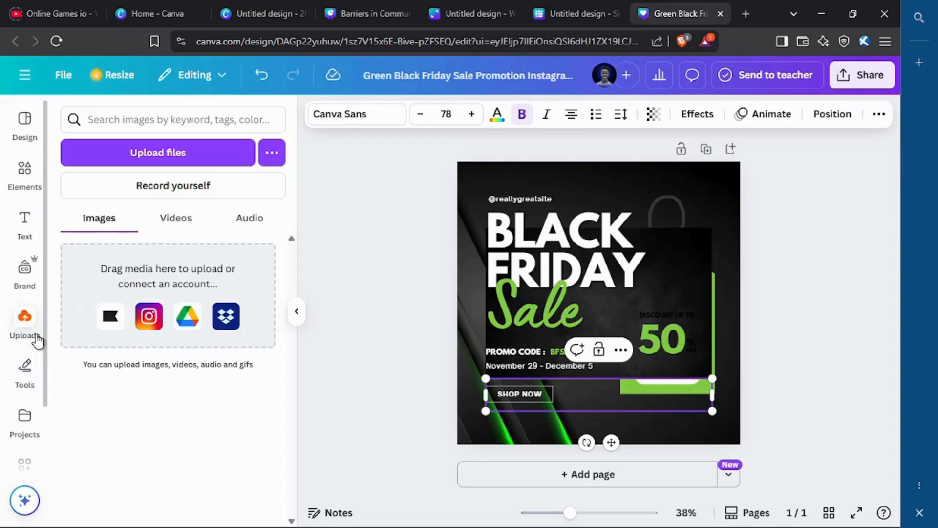
Step: Draw a freehand red pen loop across the BLACK FRIDAY headline and close the drawing tools
{"action": "left_click", "coordinate": [21, 374]}
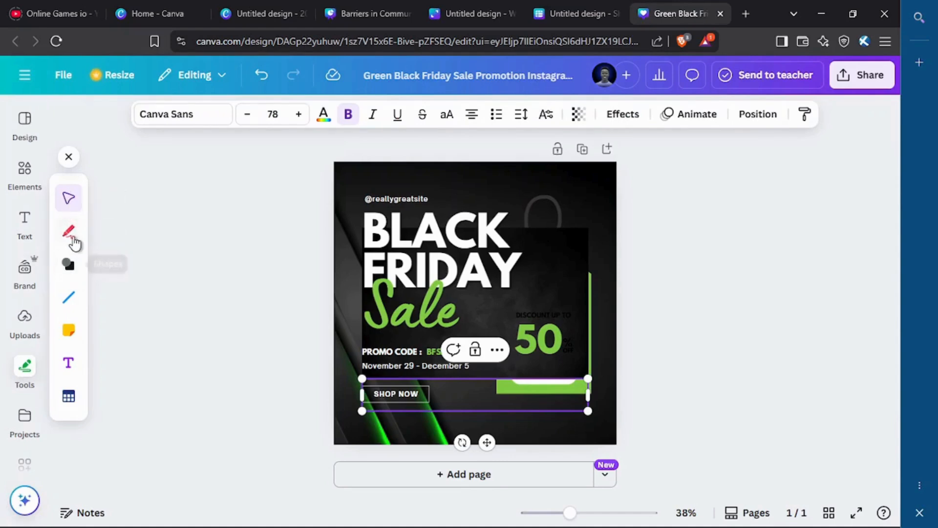
{"action": "left_click", "coordinate": [70, 233]}
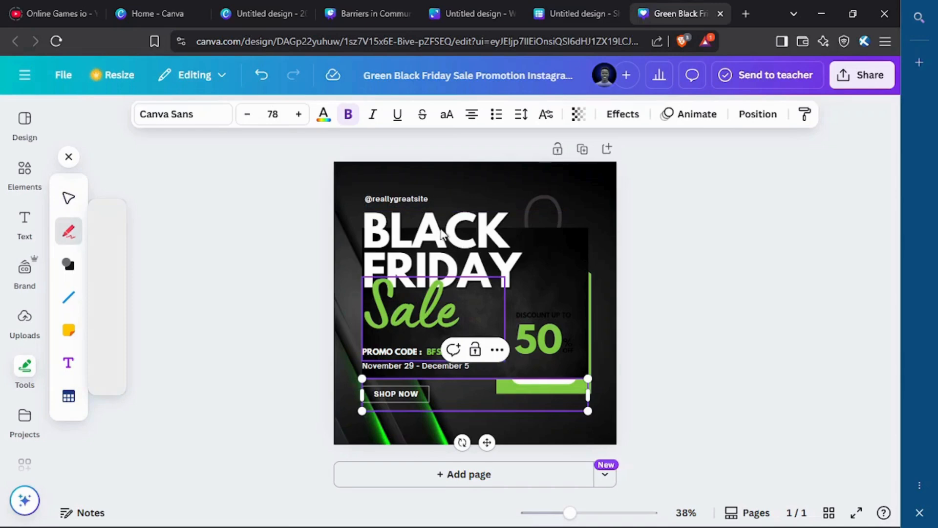
{"action": "left_click", "coordinate": [473, 278]}
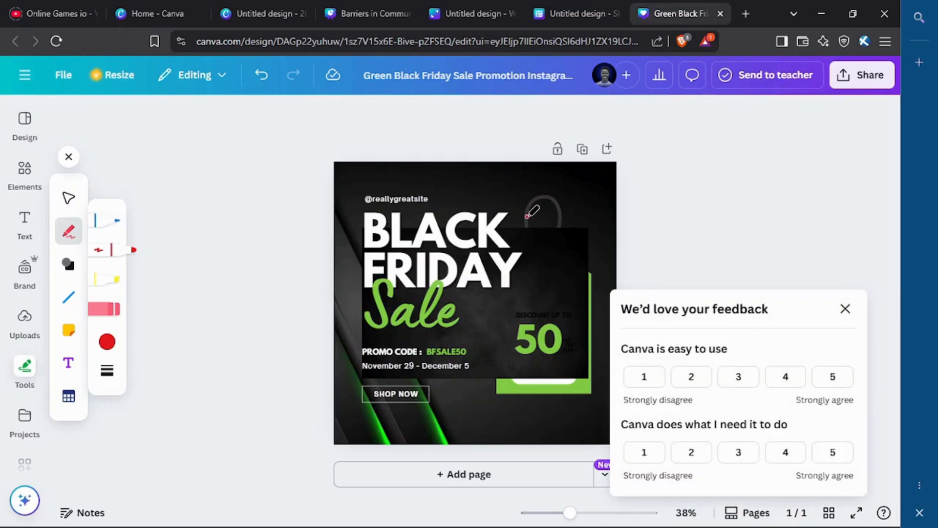
{"action": "mouse_move", "coordinate": [527, 215]}
{"action": "left_mouse_down"}
{"action": "mouse_move", "coordinate": [571, 281]}
{"action": "mouse_move", "coordinate": [414, 274]}
{"action": "mouse_move", "coordinate": [533, 227]}
{"action": "mouse_move", "coordinate": [492, 275]}
{"action": "mouse_move", "coordinate": [447, 288]}
{"action": "left_mouse_up"}
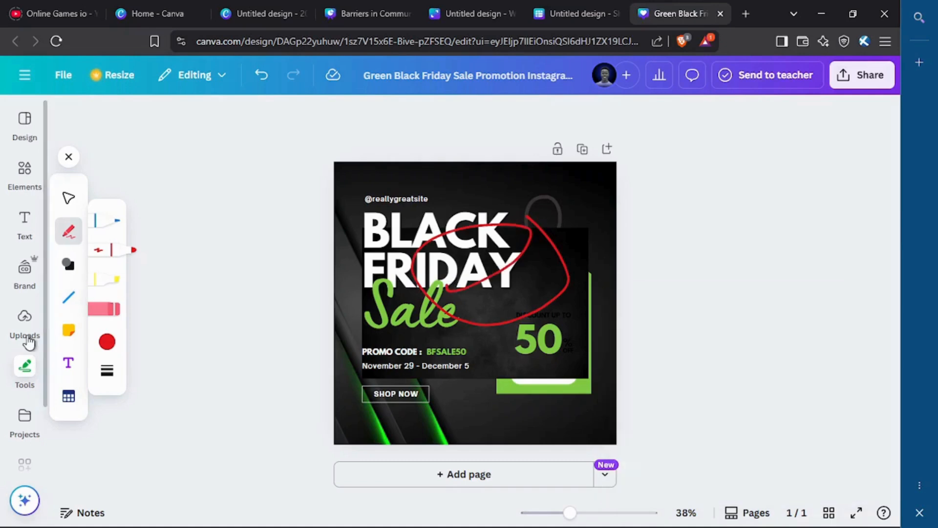
{"action": "left_click", "coordinate": [26, 367]}
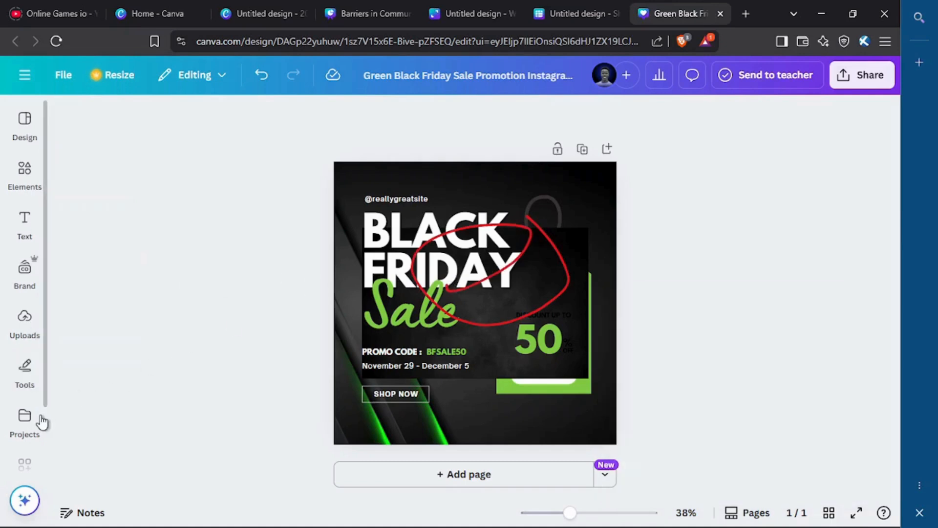
Step: Open the list of saved projects and undo the red pen drawing on the post
{"action": "left_click", "coordinate": [27, 418]}
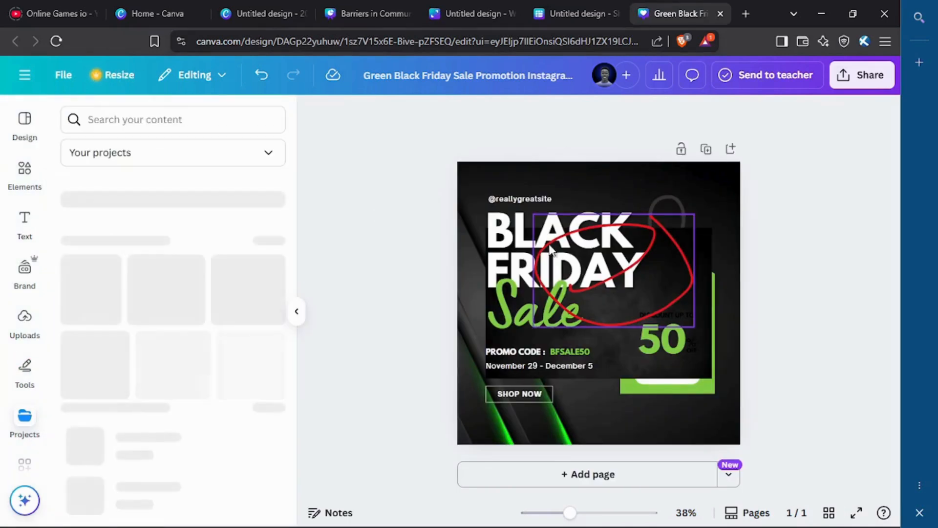
{"action": "key", "text": "ctrl+z"}
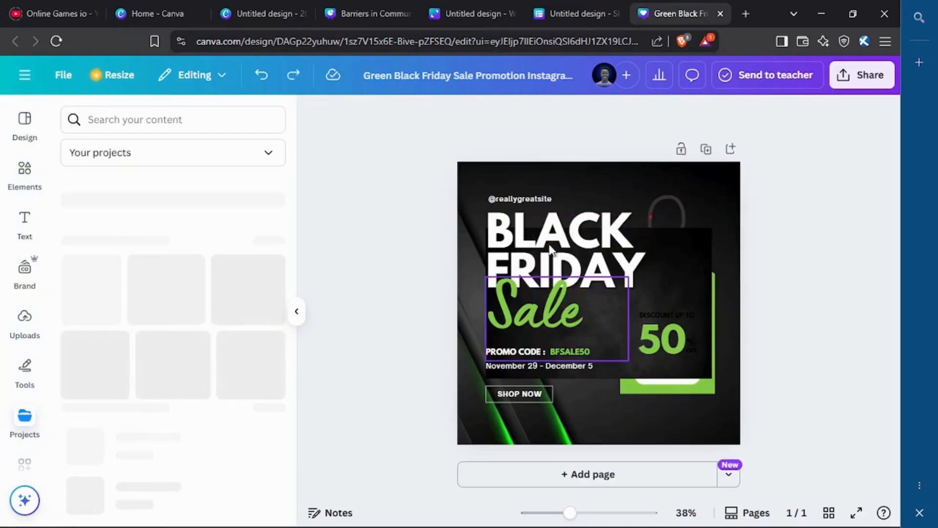
Step: Set the dark image covering the headline and price tag as the background of the Black Friday post
{"action": "left_click", "coordinate": [694, 274]}
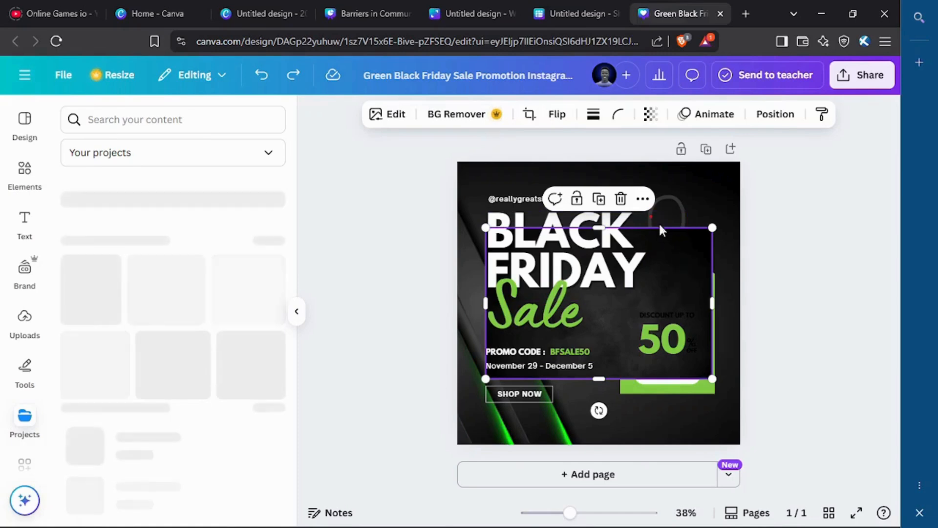
{"action": "left_click", "coordinate": [642, 199]}
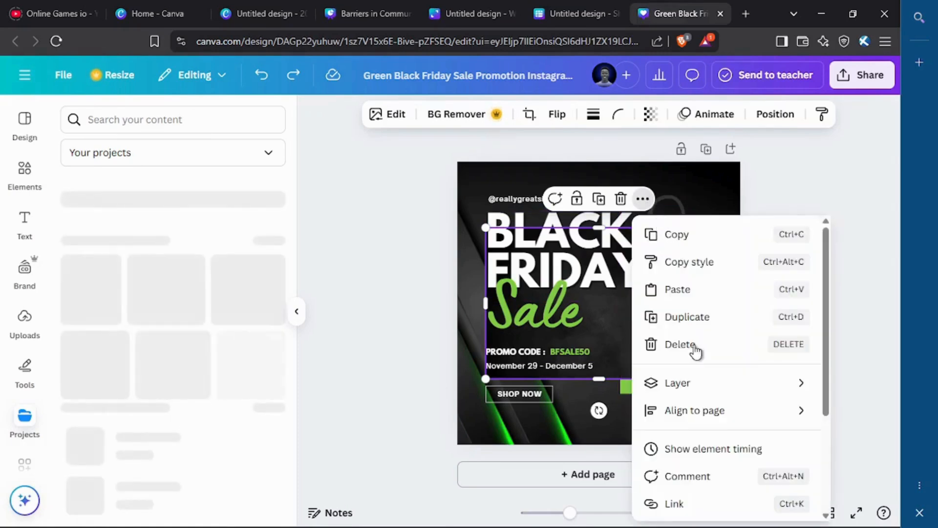
{"action": "scroll", "coordinate": [718, 449], "scroll_direction": "down", "scroll_amount": 2}
{"action": "scroll", "coordinate": [718, 450], "scroll_direction": "down", "scroll_amount": 2}
{"action": "left_click", "coordinate": [706, 448]}
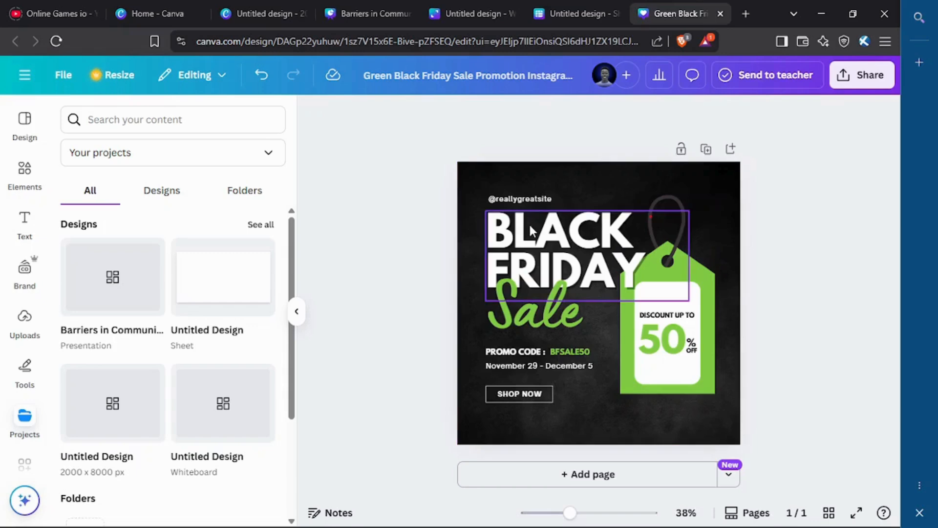
{"action": "left_click", "coordinate": [550, 309]}
{"action": "left_click", "coordinate": [562, 332]}
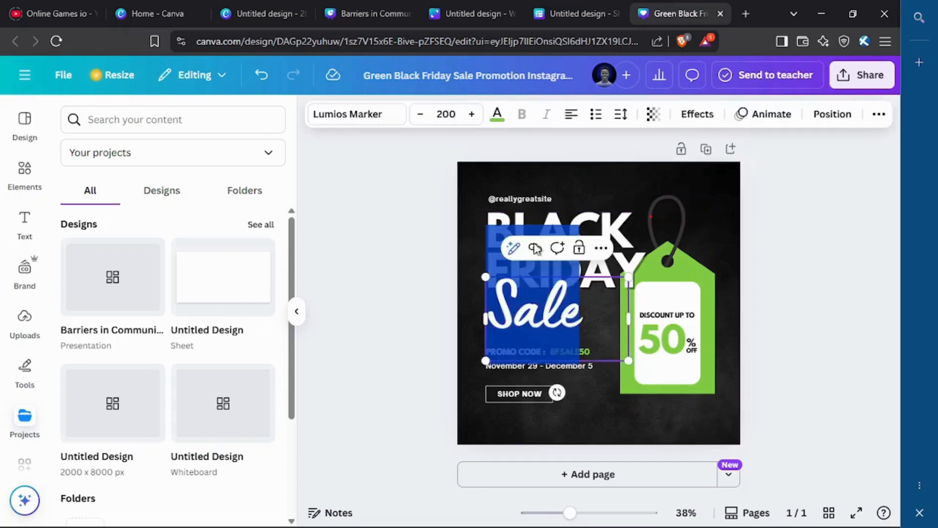
{"action": "left_click", "coordinate": [547, 179]}
{"action": "left_click", "coordinate": [772, 248]}
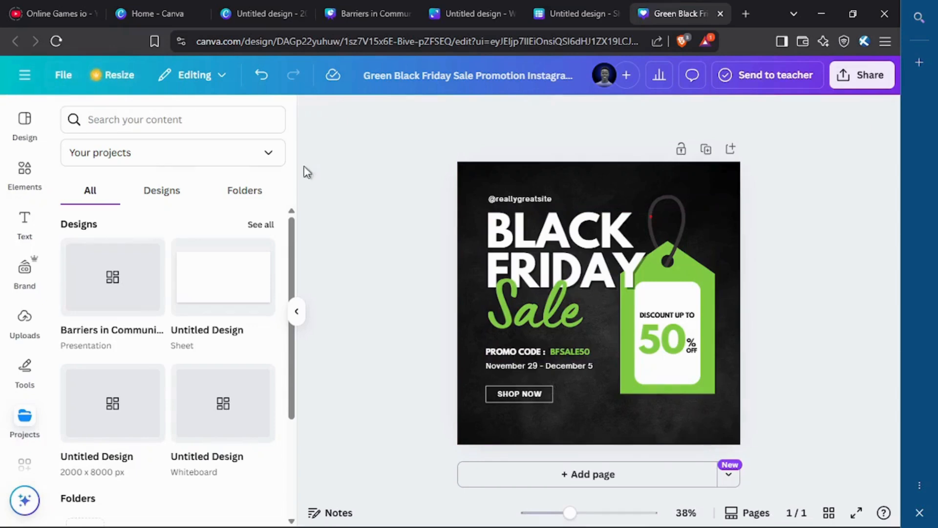
Step: View the resize options without choosing one, and show the margins on the post
{"action": "left_click", "coordinate": [108, 76]}
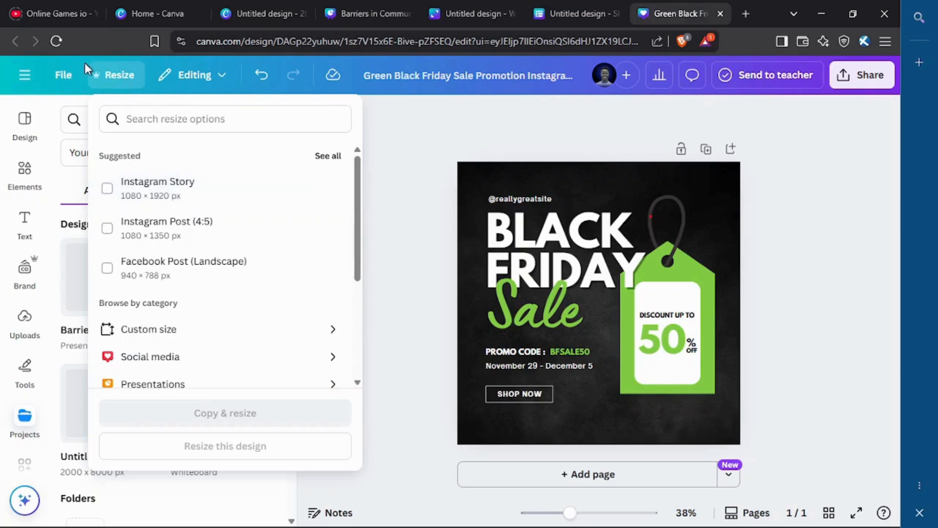
{"action": "left_click", "coordinate": [57, 108]}
{"action": "left_click", "coordinate": [59, 73]}
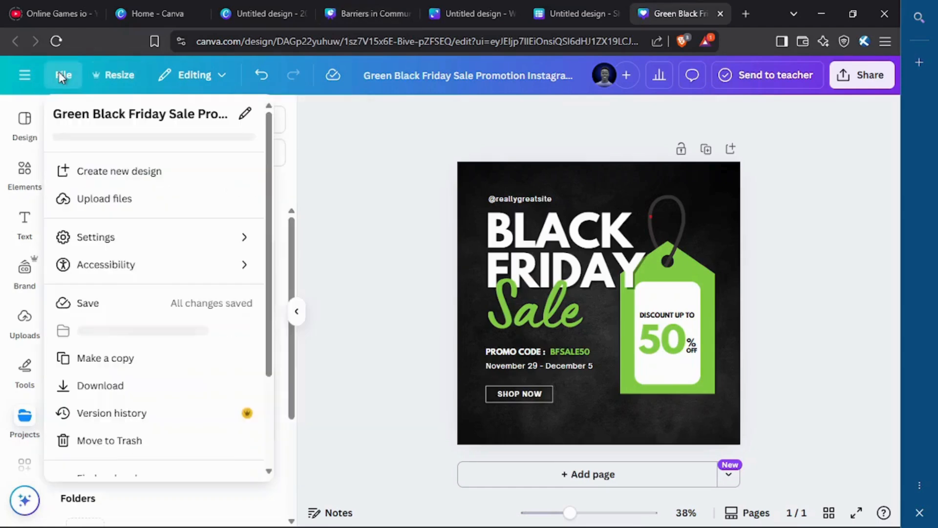
{"action": "scroll", "coordinate": [136, 185], "scroll_direction": "down", "scroll_amount": 1}
{"action": "scroll", "coordinate": [138, 183], "scroll_direction": "up", "scroll_amount": 1}
{"action": "mouse_move", "coordinate": [207, 243]}
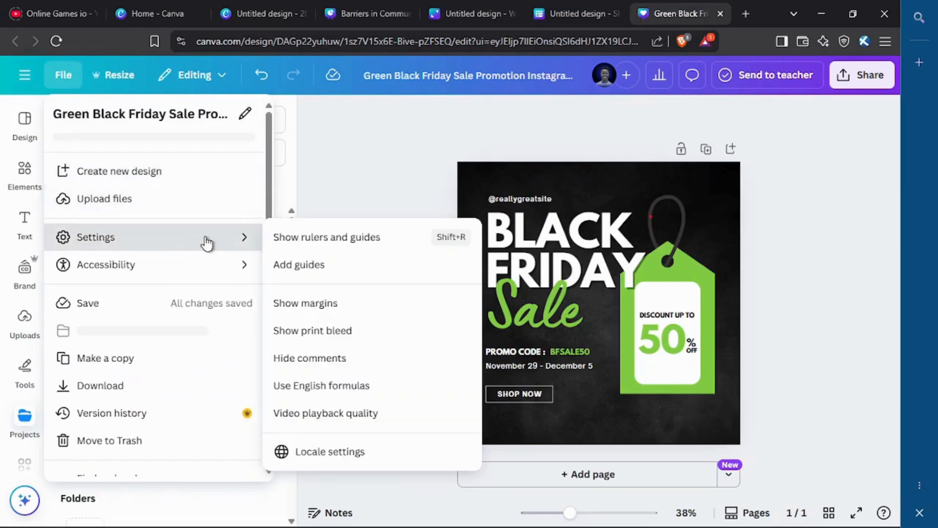
{"action": "left_click", "coordinate": [340, 309]}
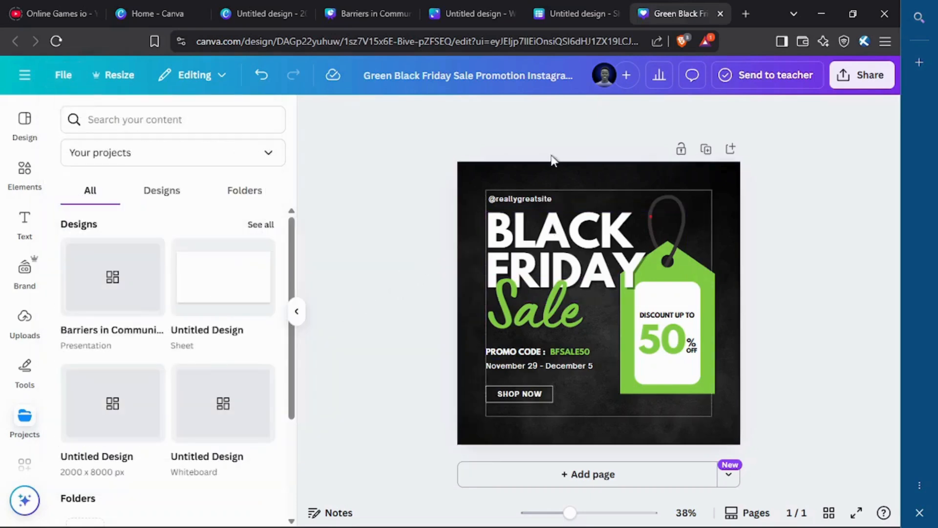
Step: Look through the file commands for the post and close them without choosing any
{"action": "left_click", "coordinate": [66, 75]}
{"action": "scroll", "coordinate": [121, 292], "scroll_direction": "down", "scroll_amount": 2}
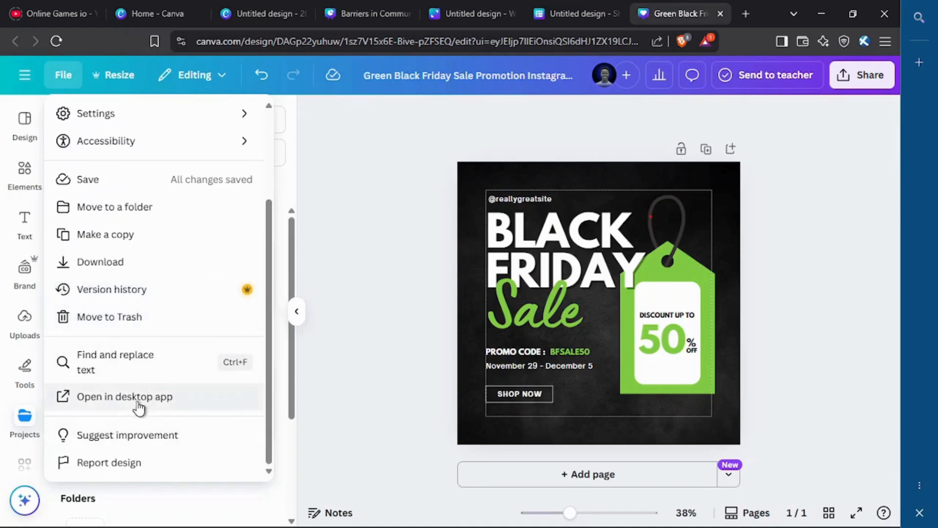
{"action": "scroll", "coordinate": [168, 423], "scroll_direction": "up", "scroll_amount": 3}
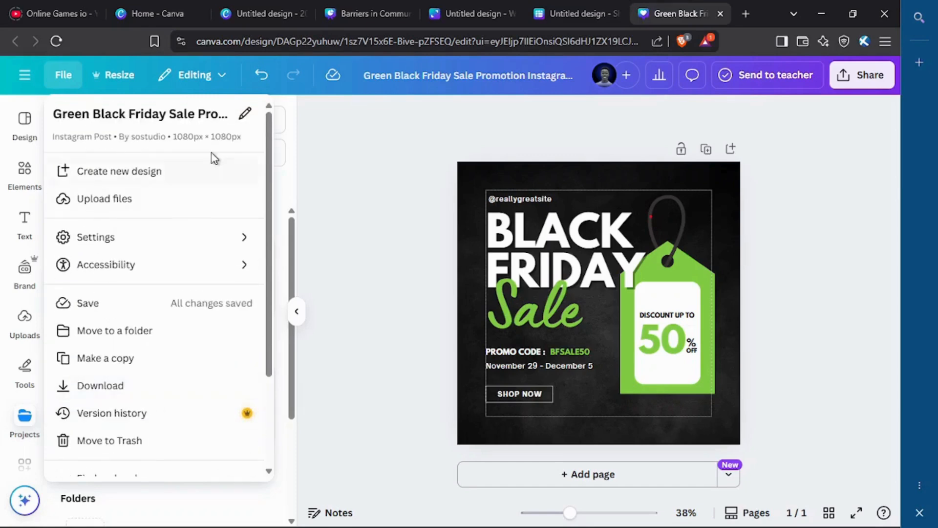
{"action": "left_click", "coordinate": [339, 182]}
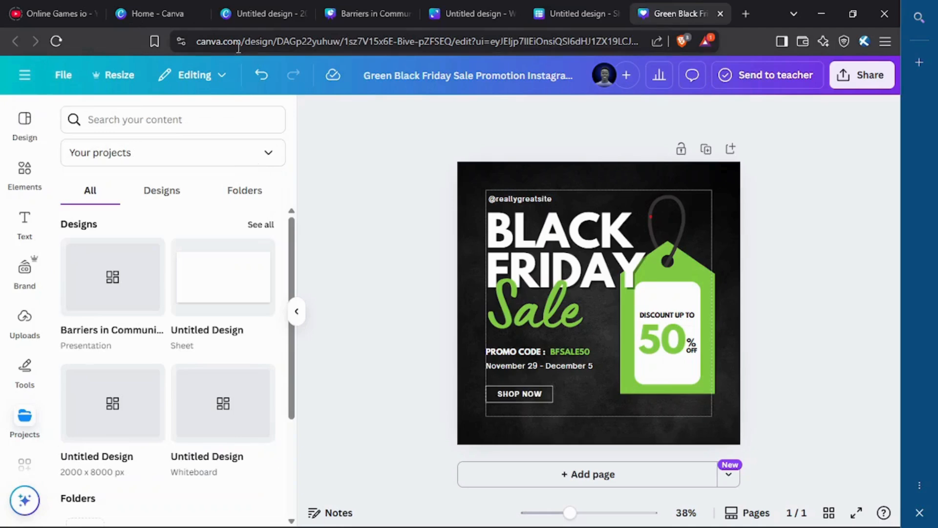
Step: Undo and redo the background image replacement, and check the design's save status
{"action": "left_click", "coordinate": [262, 77]}
{"action": "left_click", "coordinate": [267, 75]}
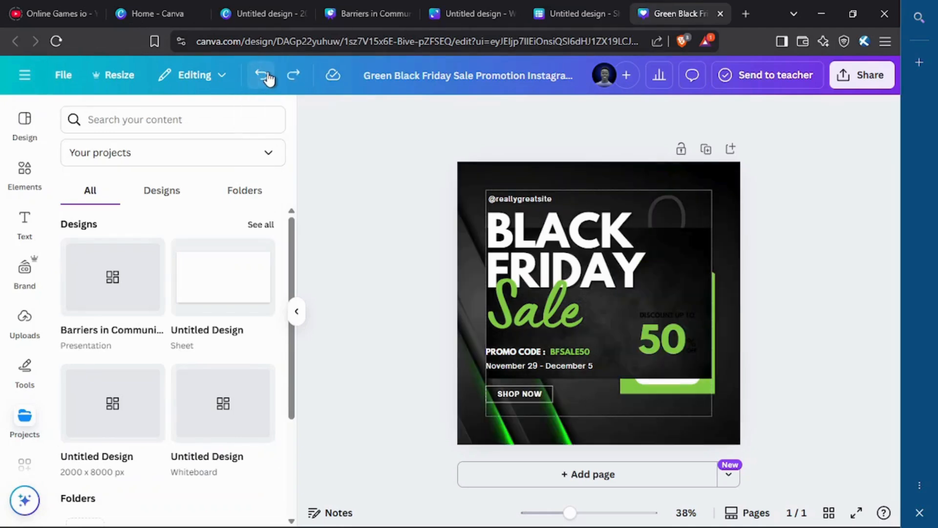
{"action": "left_click", "coordinate": [293, 75]}
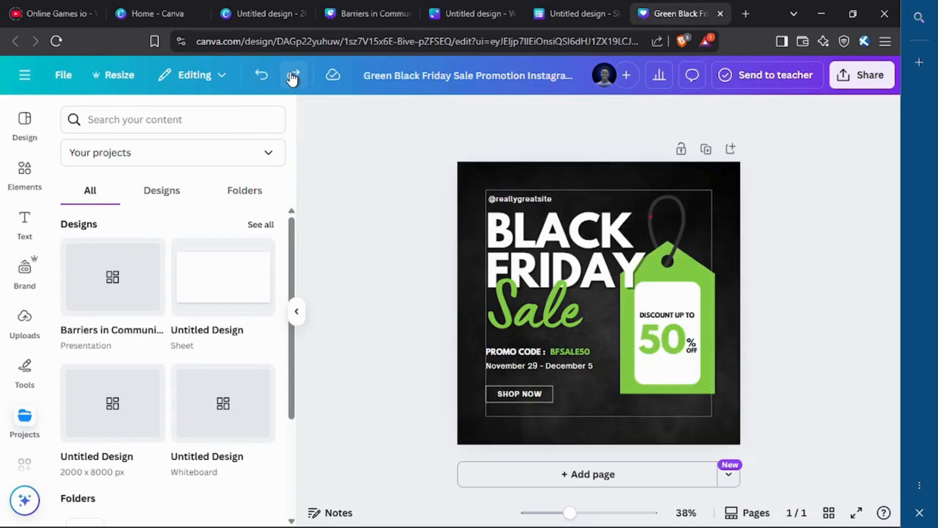
{"action": "left_click", "coordinate": [334, 79]}
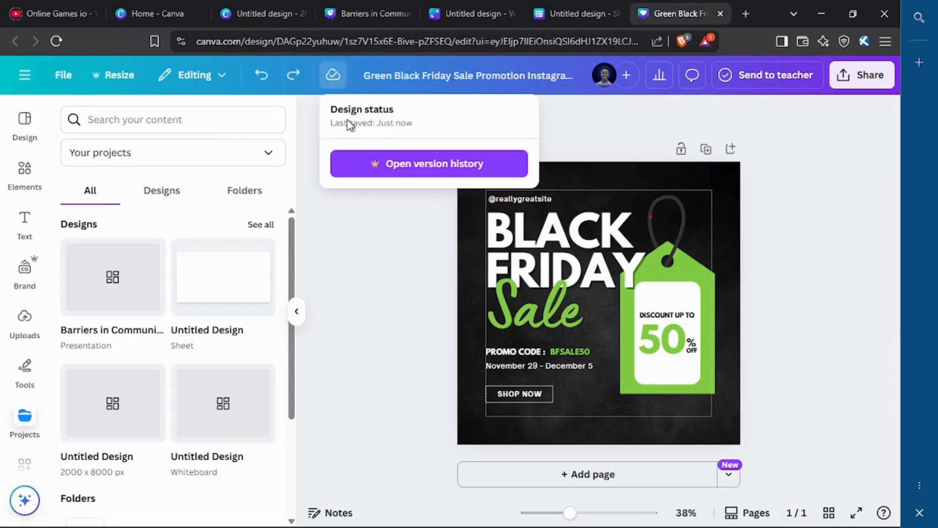
{"action": "left_click", "coordinate": [597, 137]}
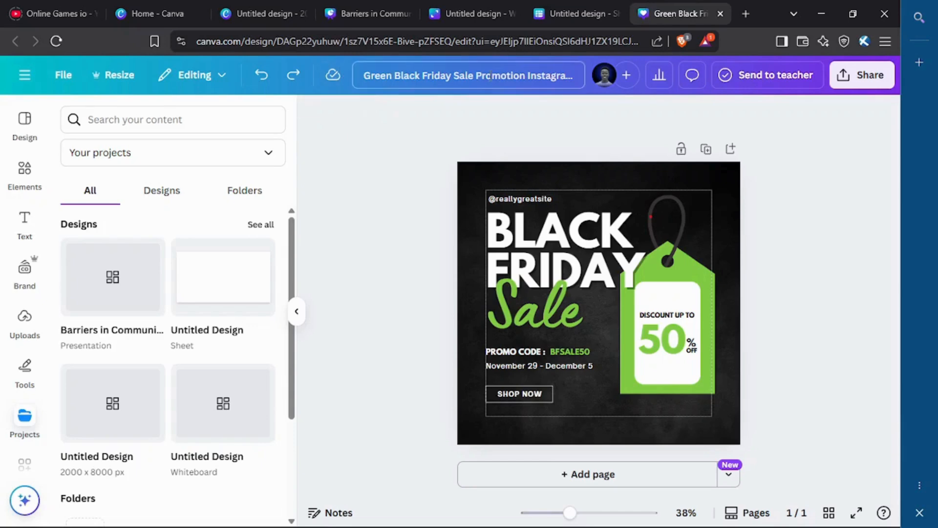
Step: Select a teacher to send the design to, leave the message empty, and back out through the share options without sending
{"action": "left_click", "coordinate": [779, 80]}
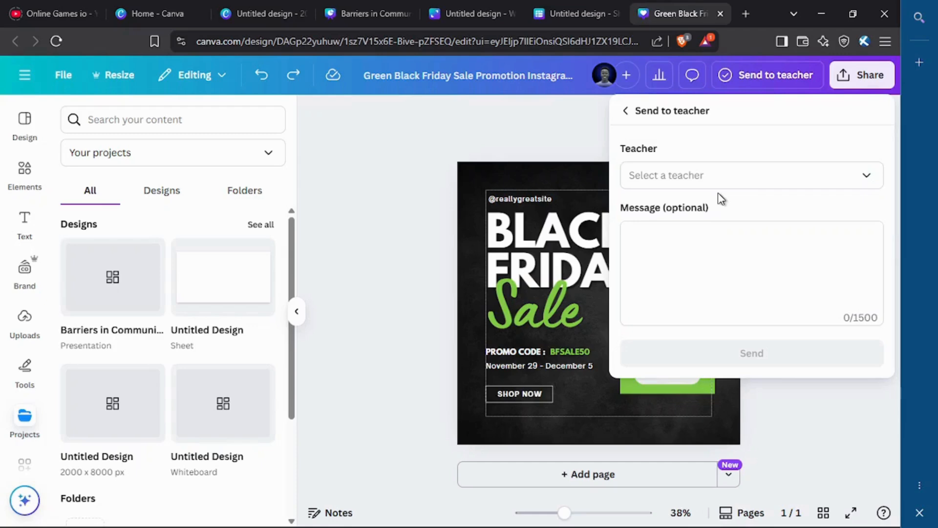
{"action": "left_click", "coordinate": [711, 183]}
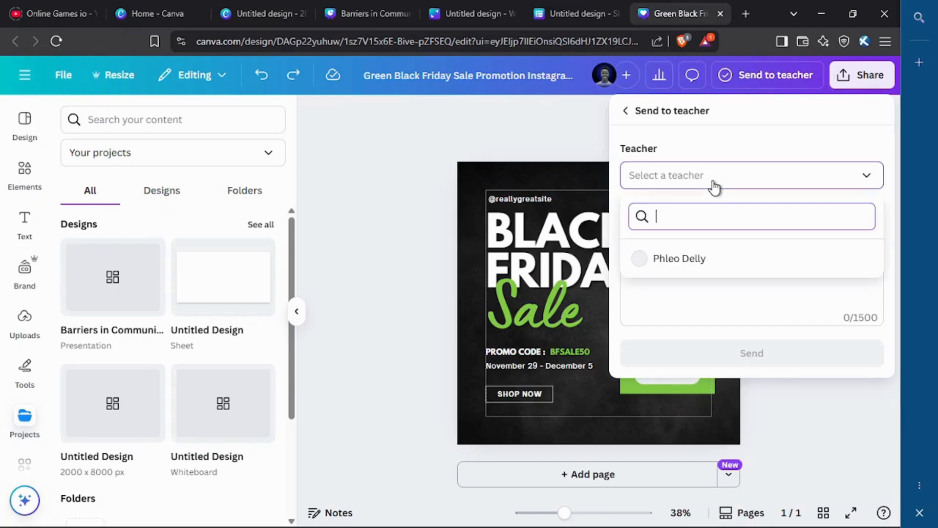
{"action": "left_click", "coordinate": [687, 260]}
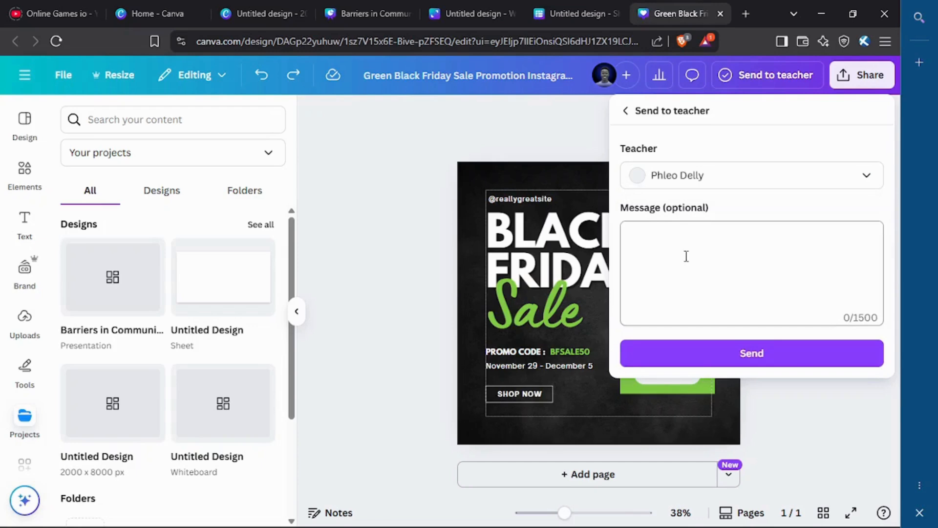
{"action": "left_click", "coordinate": [676, 228]}
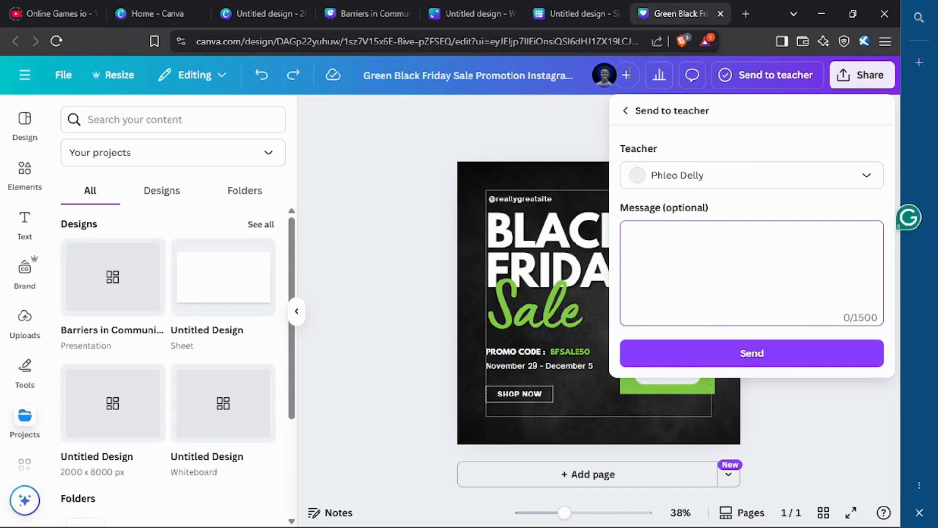
{"action": "left_click", "coordinate": [634, 116]}
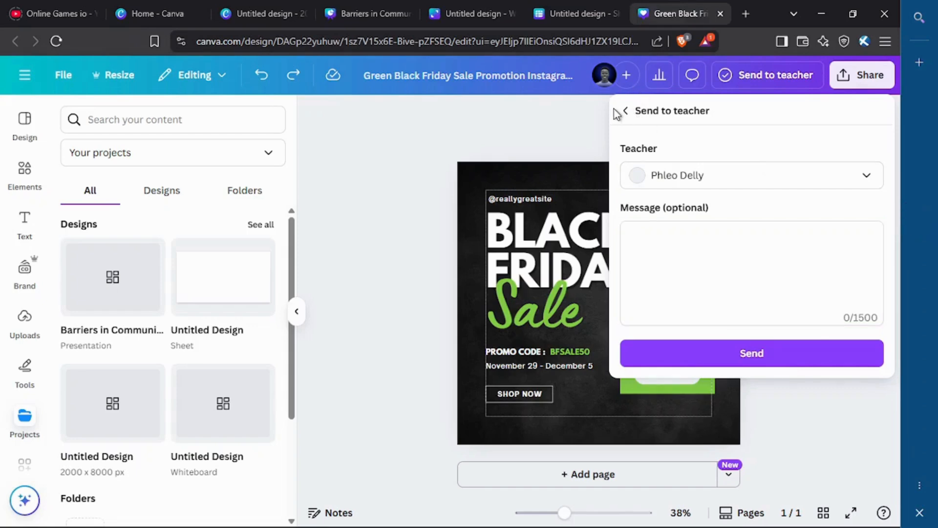
{"action": "left_click", "coordinate": [625, 111]}
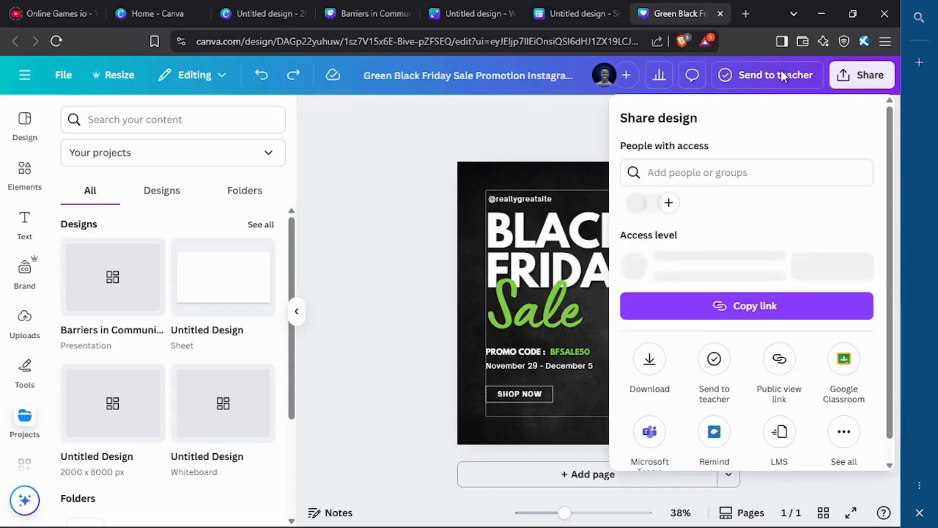
{"action": "scroll", "coordinate": [772, 273], "scroll_direction": "down", "scroll_amount": 1}
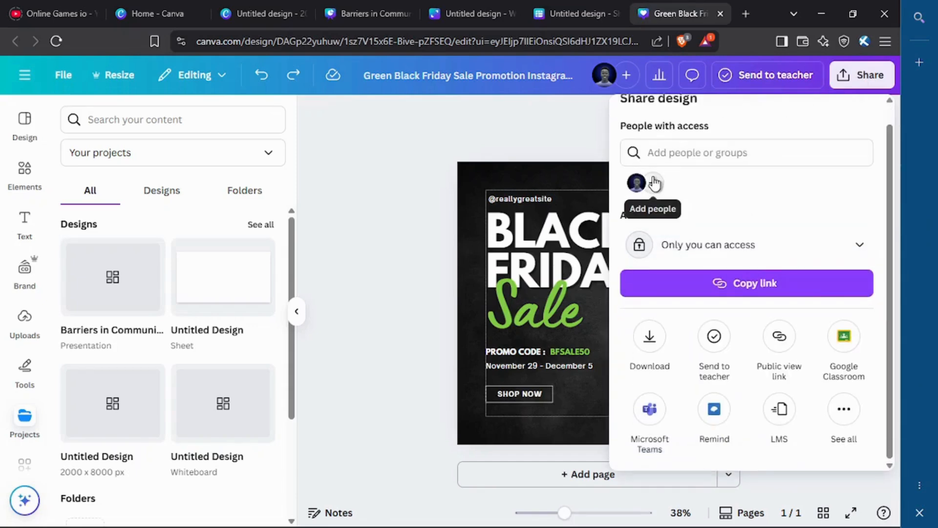
{"action": "left_click", "coordinate": [628, 73]}
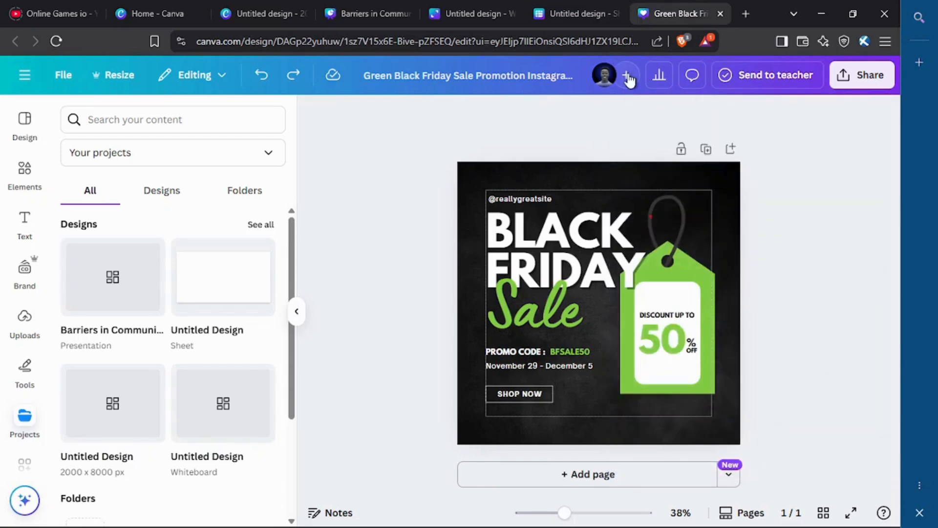
Step: Search for a contact by username and share the design with them, with edit access and a notification
{"action": "left_click", "coordinate": [628, 76]}
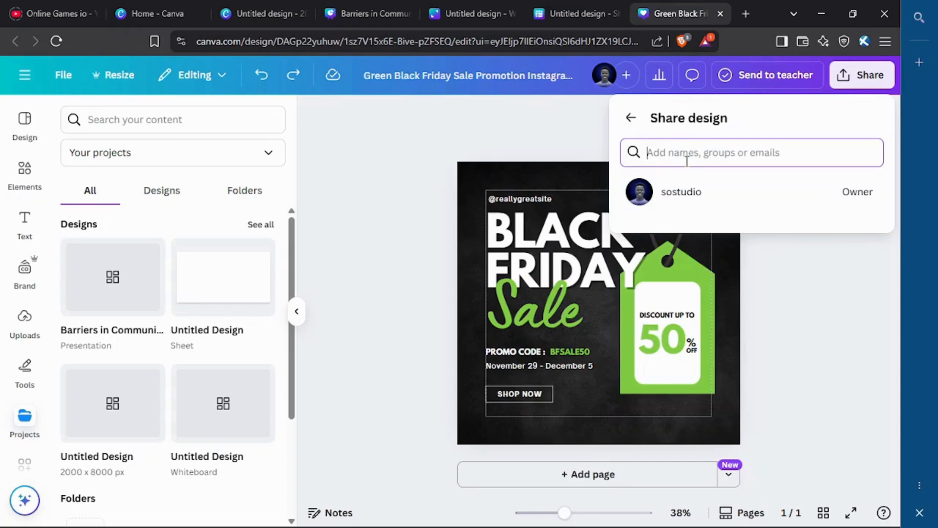
{"action": "type", "text": "so"}
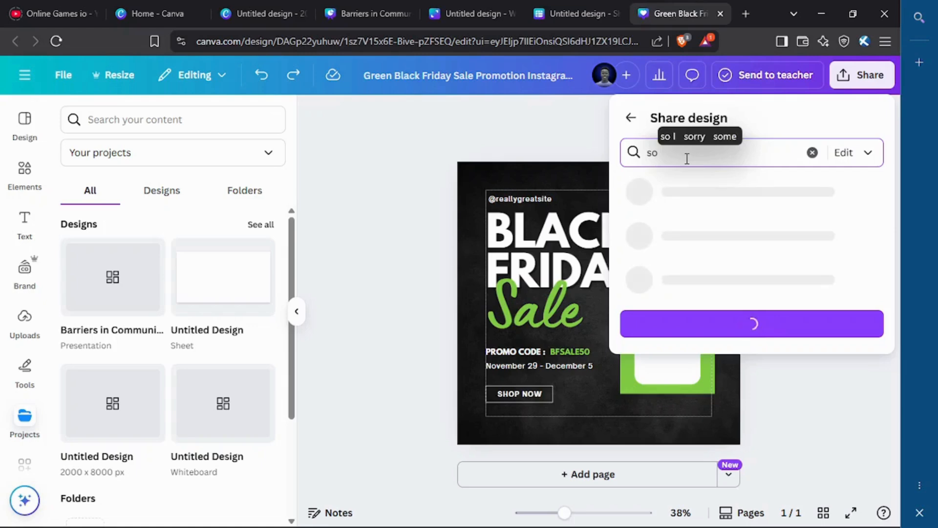
{"action": "type", "text": "ngra"}
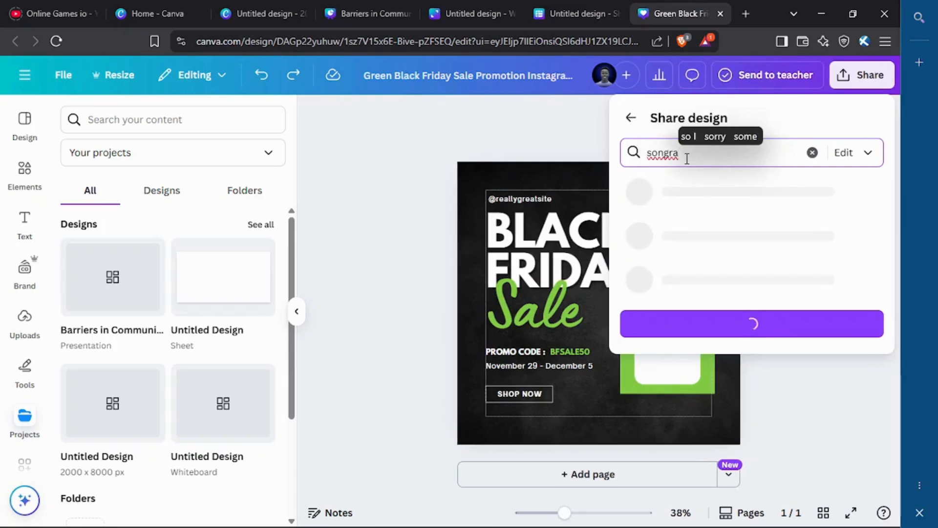
{"action": "type", "text": "ph"}
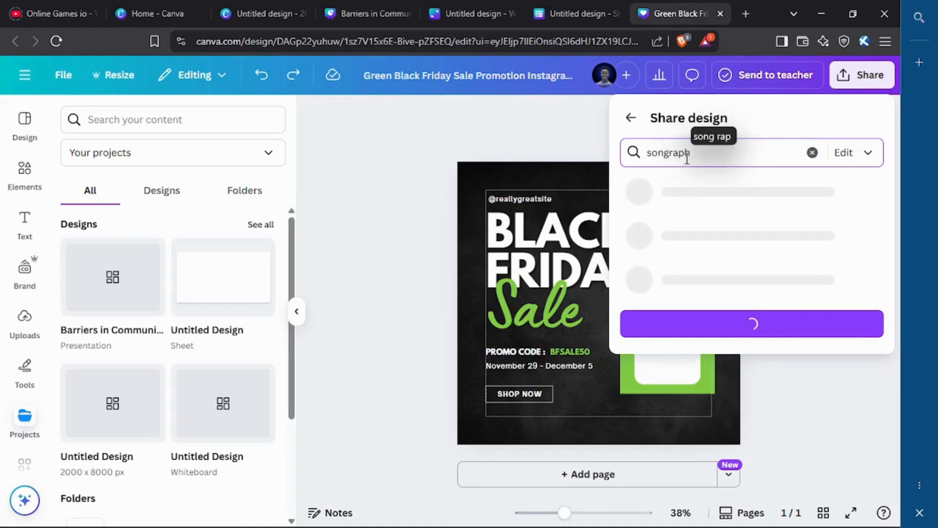
{"action": "type", "text": "ix"}
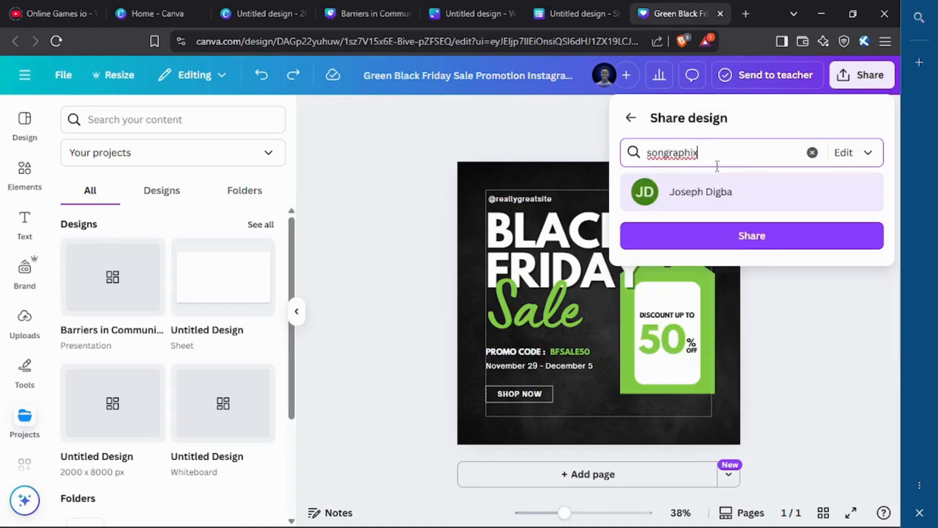
{"action": "left_click", "coordinate": [711, 196]}
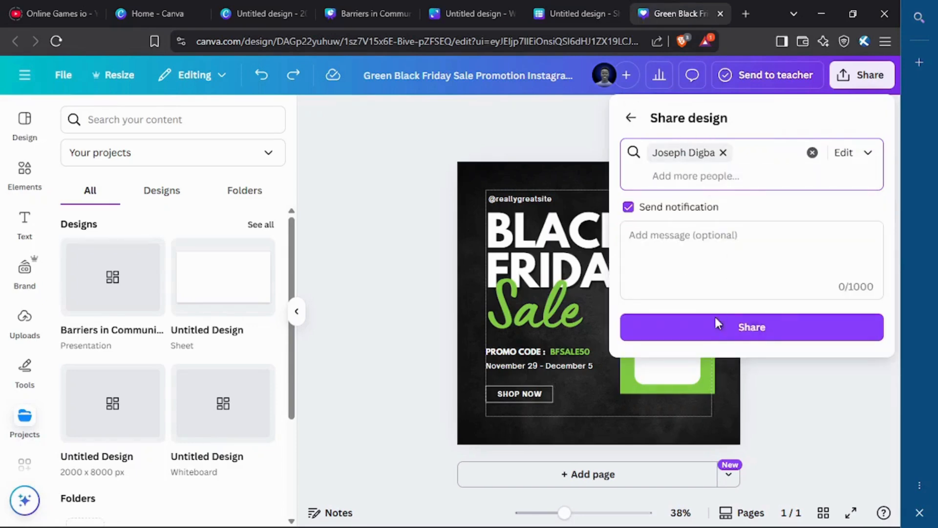
{"action": "left_click", "coordinate": [711, 336]}
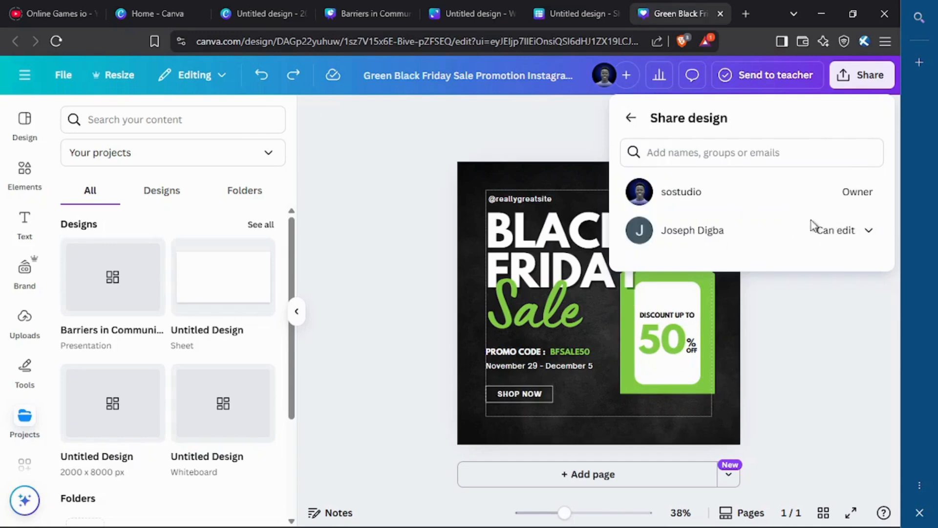
{"action": "left_click", "coordinate": [585, 160]}
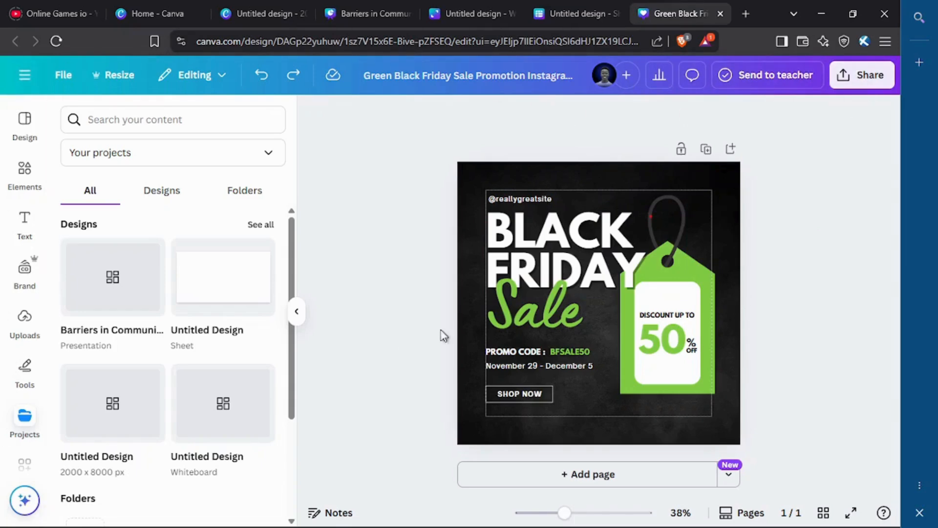
Step: Review the post's share options, including access level, copy link, download and public view link, and close them
{"action": "left_click", "coordinate": [863, 78]}
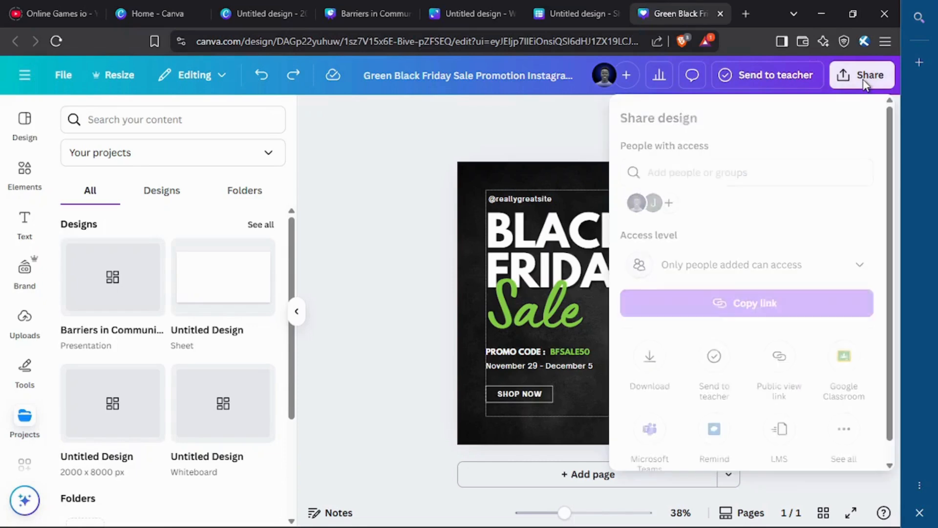
{"action": "scroll", "coordinate": [733, 245], "scroll_direction": "down", "scroll_amount": 1}
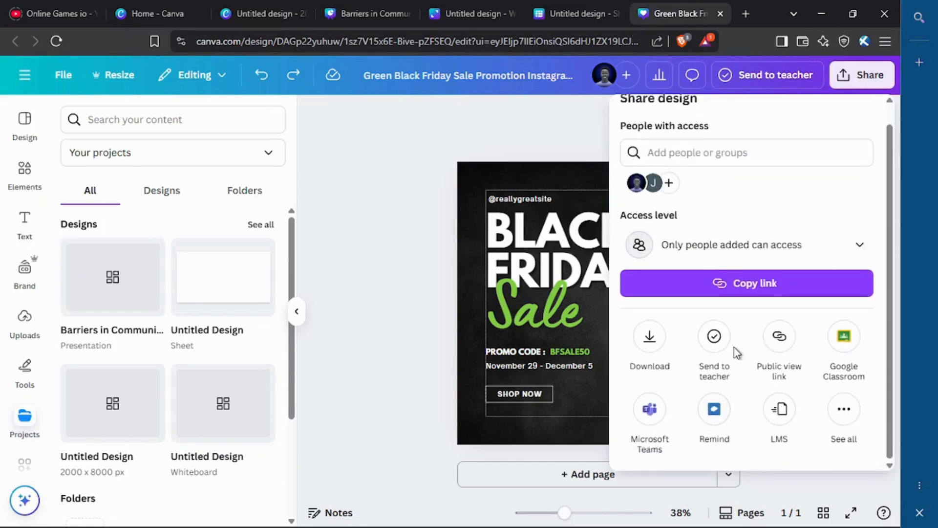
{"action": "scroll", "coordinate": [721, 337], "scroll_direction": "up", "scroll_amount": 1}
{"action": "left_click", "coordinate": [417, 142]}
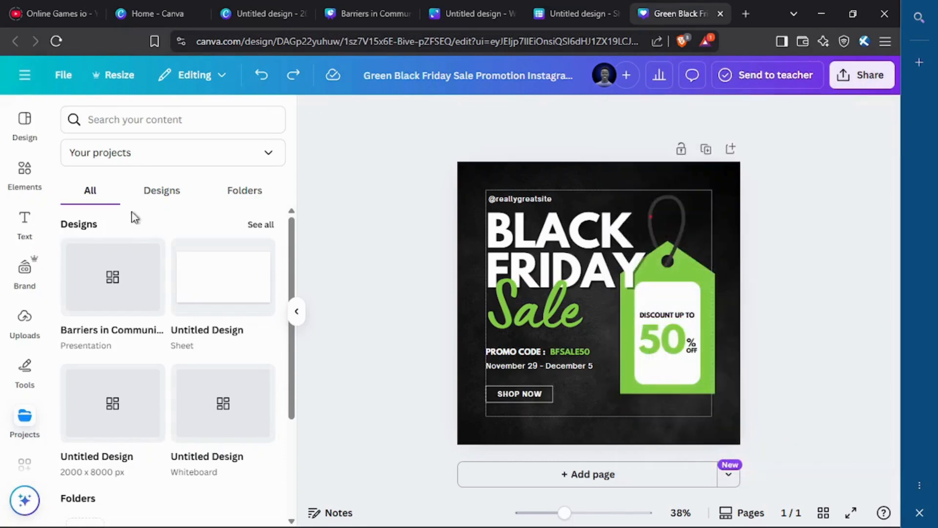
Step: Look over the projects list and open the library of Canva apps beside the Black Friday post
{"action": "scroll", "coordinate": [30, 285], "scroll_direction": "down", "scroll_amount": 2}
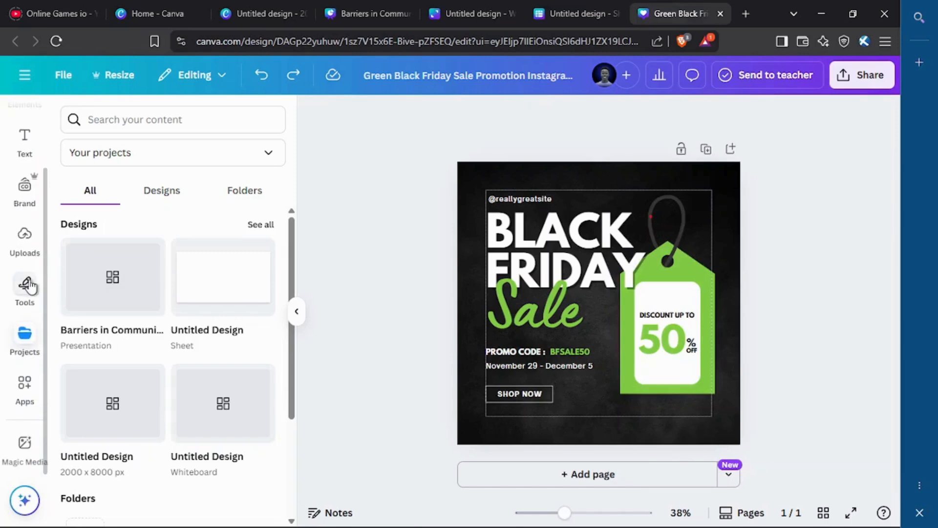
{"action": "left_click", "coordinate": [36, 390]}
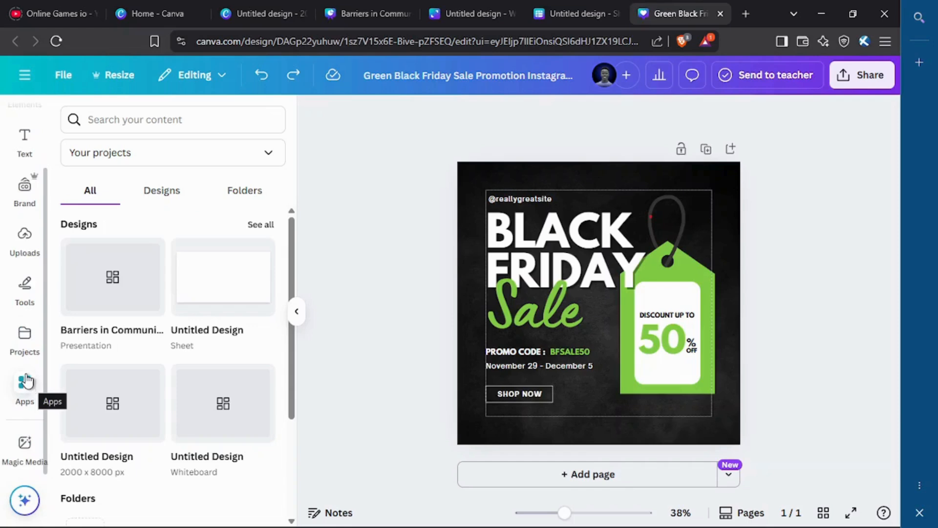
{"action": "scroll", "coordinate": [183, 302], "scroll_direction": "down", "scroll_amount": 3}
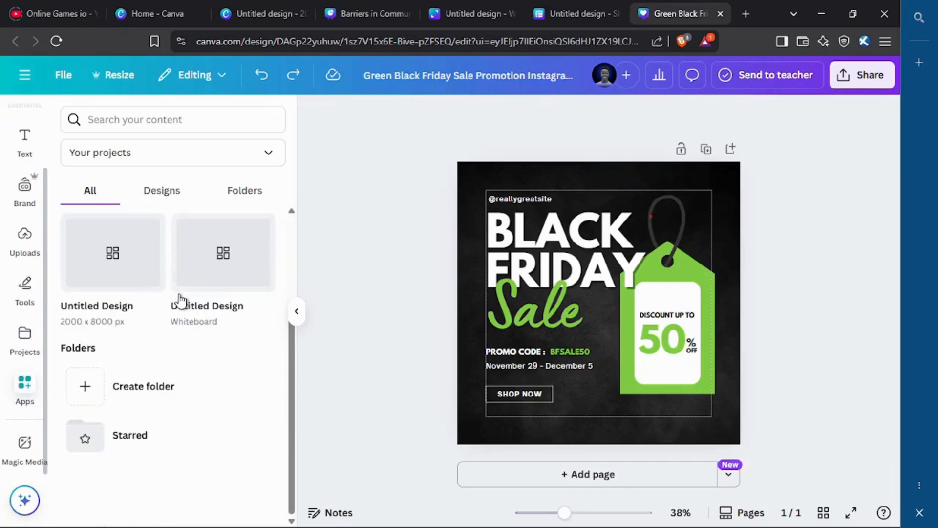
{"action": "scroll", "coordinate": [182, 300], "scroll_direction": "up", "scroll_amount": 3}
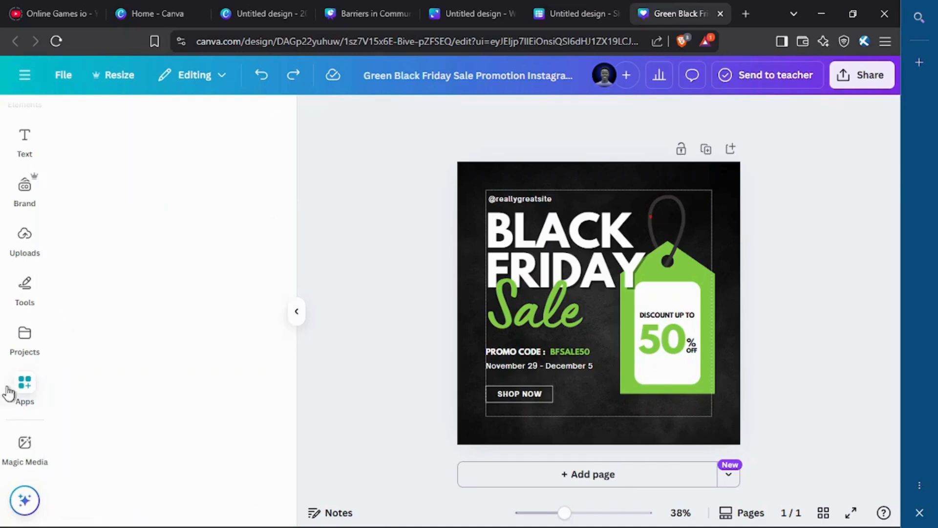
{"action": "left_click", "coordinate": [27, 398]}
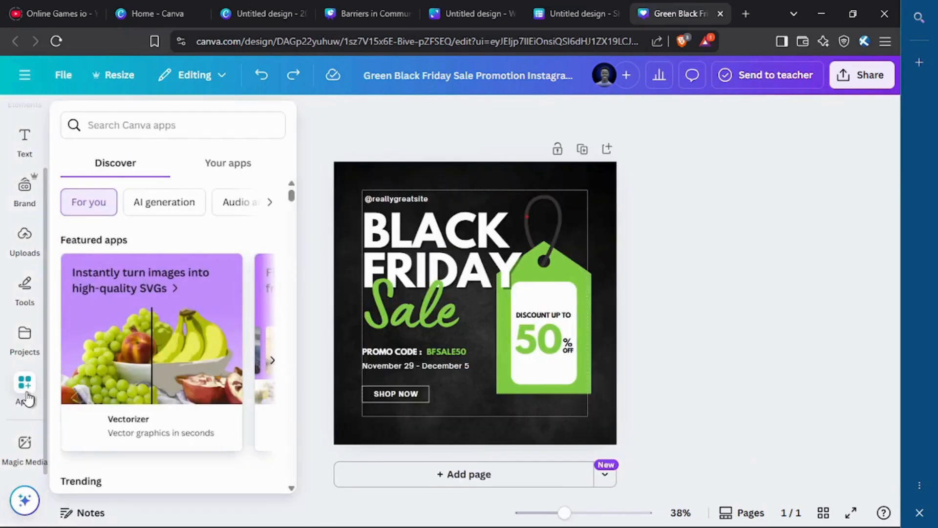
{"action": "scroll", "coordinate": [155, 337], "scroll_direction": "down", "scroll_amount": 2}
{"action": "scroll", "coordinate": [155, 337], "scroll_direction": "up", "scroll_amount": 2}
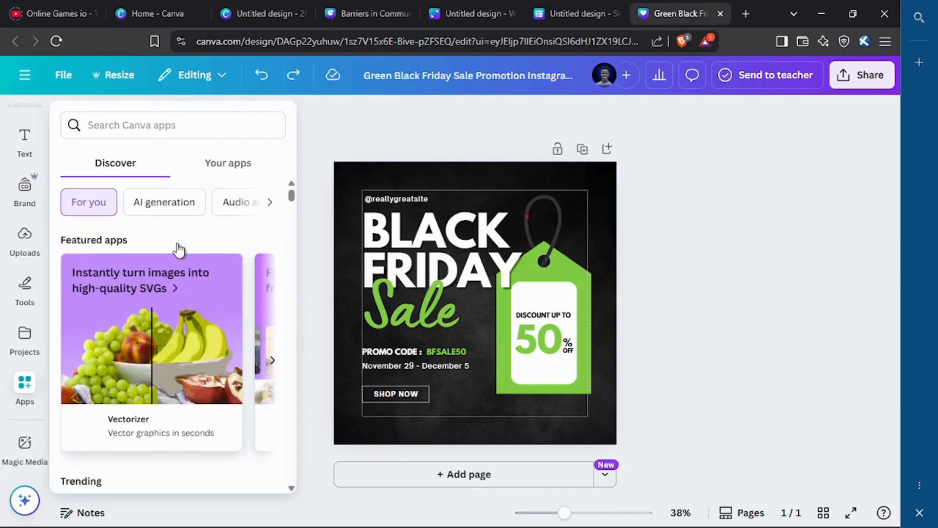
Step: Examine the Trending, More from Canva and Popular sections of the apps library
{"action": "scroll", "coordinate": [168, 301], "scroll_direction": "down", "scroll_amount": 5}
{"action": "scroll", "coordinate": [170, 300], "scroll_direction": "down", "scroll_amount": 2}
{"action": "scroll", "coordinate": [170, 300], "scroll_direction": "up", "scroll_amount": 1}
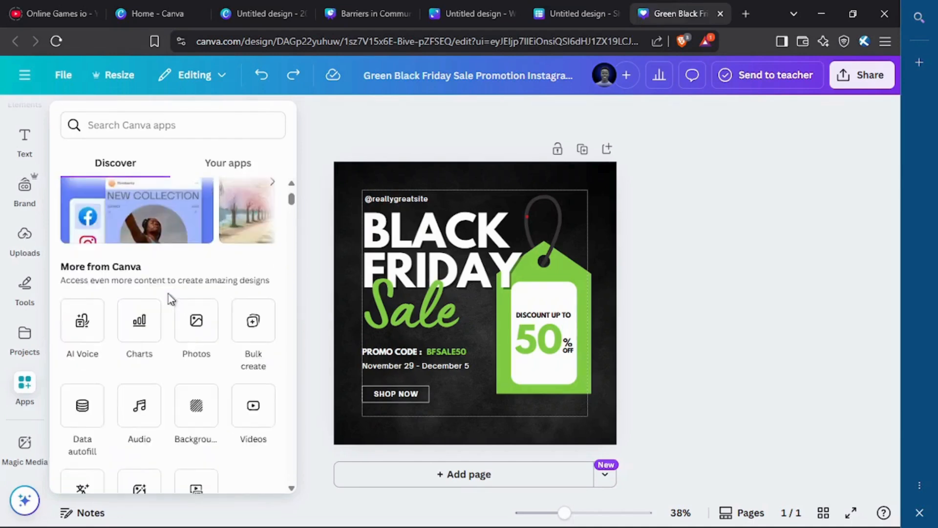
{"action": "scroll", "coordinate": [171, 299], "scroll_direction": "down", "scroll_amount": 5}
{"action": "scroll", "coordinate": [171, 299], "scroll_direction": "down", "scroll_amount": 5}
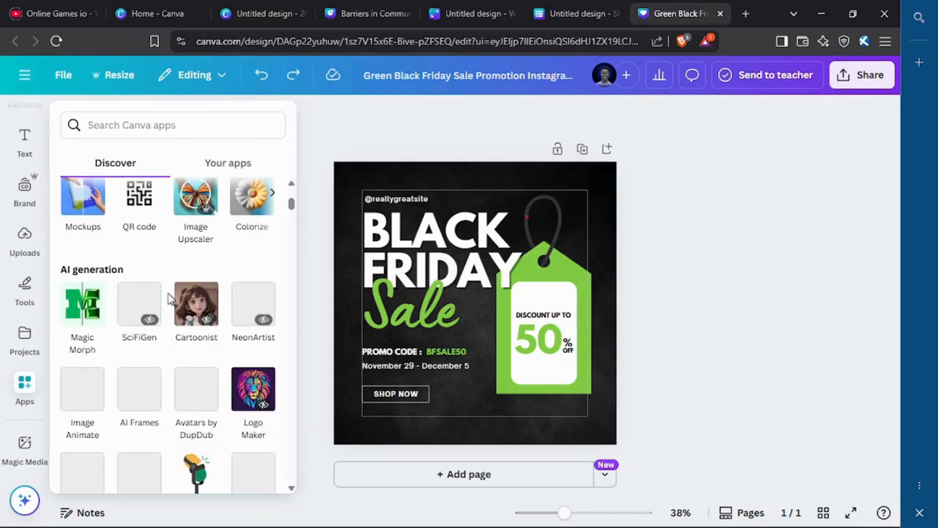
{"action": "scroll", "coordinate": [171, 299], "scroll_direction": "up", "scroll_amount": 2}
{"action": "scroll", "coordinate": [157, 329], "scroll_direction": "down", "scroll_amount": 2}
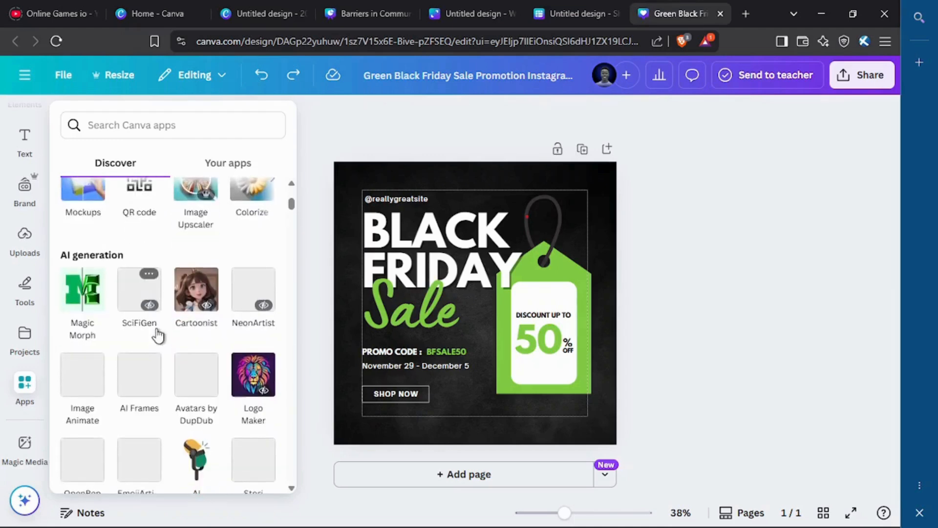
{"action": "scroll", "coordinate": [146, 303], "scroll_direction": "up", "scroll_amount": 3}
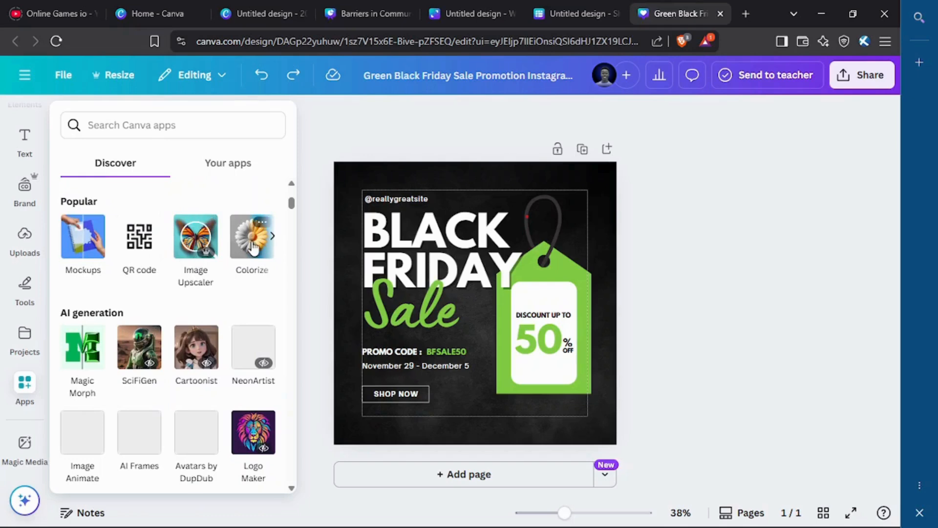
Step: Browse the AI generation apps in the apps library, down through the voice, image, video and music tools
{"action": "scroll", "coordinate": [203, 306], "scroll_direction": "down", "scroll_amount": 3}
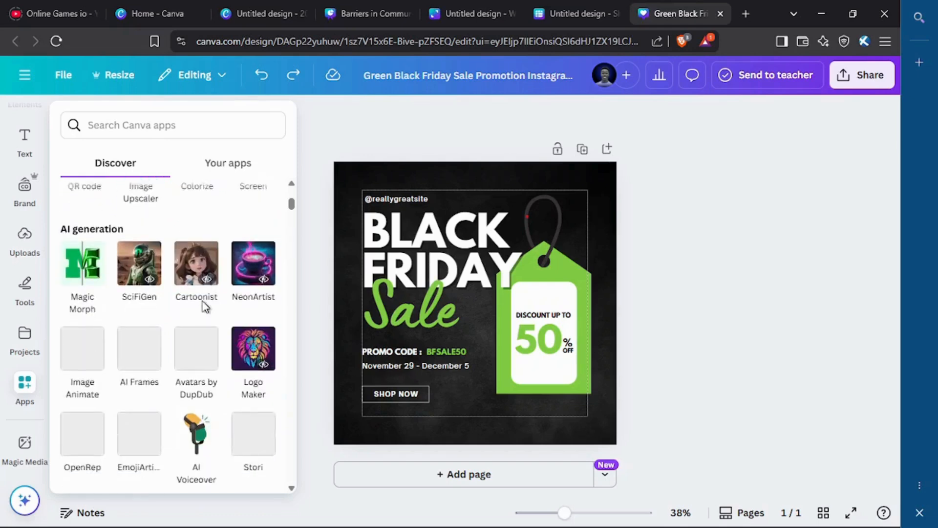
{"action": "scroll", "coordinate": [227, 243], "scroll_direction": "down", "scroll_amount": 1}
{"action": "scroll", "coordinate": [227, 243], "scroll_direction": "down", "scroll_amount": 10}
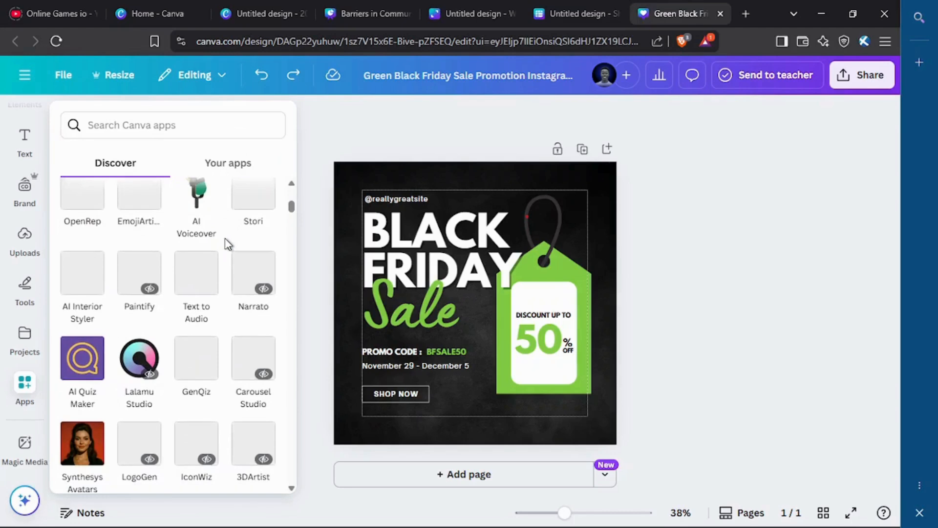
{"action": "scroll", "coordinate": [226, 306], "scroll_direction": "down", "scroll_amount": 1}
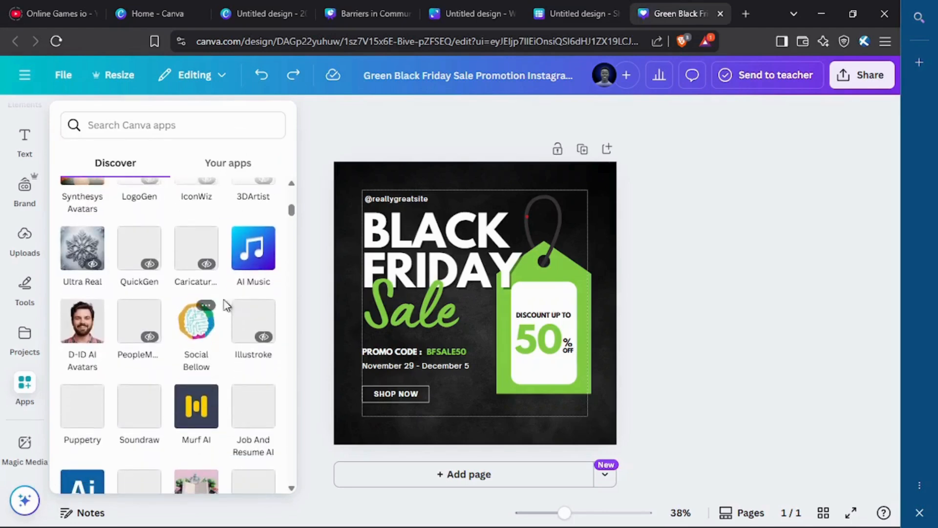
{"action": "scroll", "coordinate": [169, 357], "scroll_direction": "down", "scroll_amount": 6}
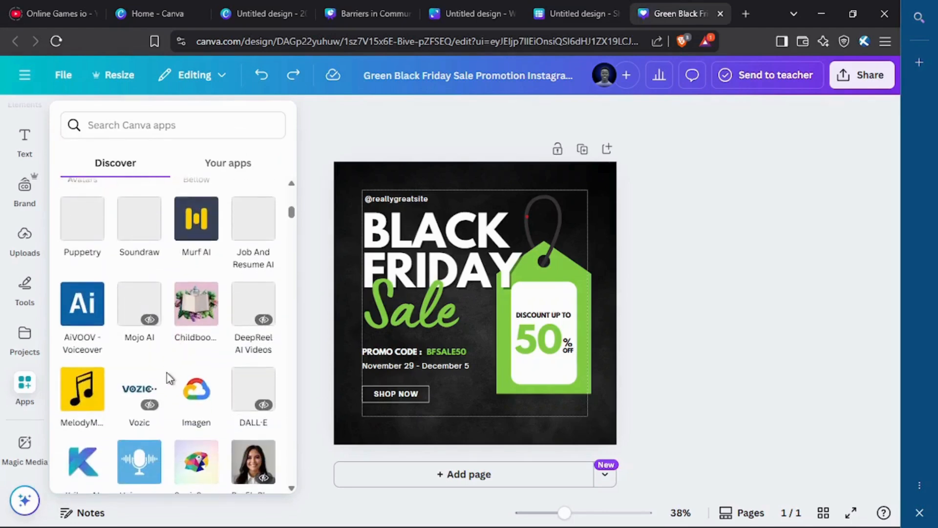
{"action": "scroll", "coordinate": [194, 338], "scroll_direction": "down", "scroll_amount": 6}
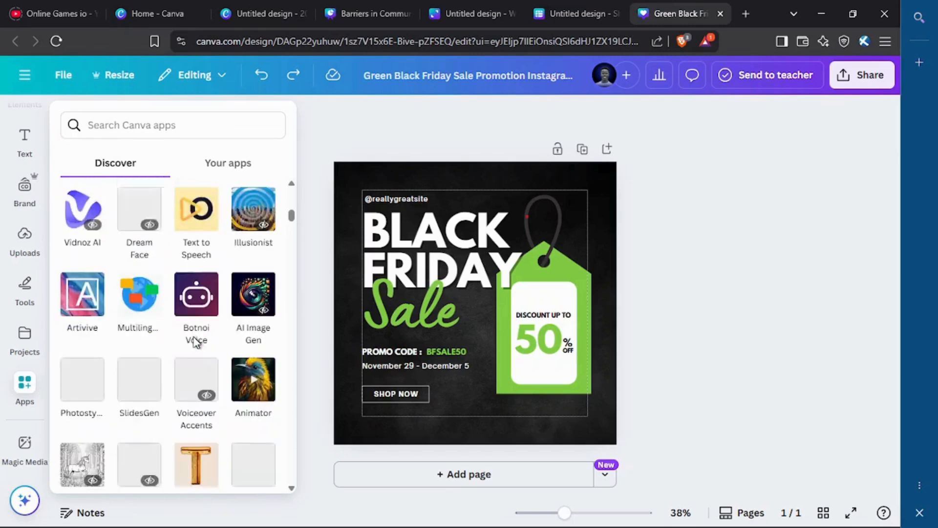
{"action": "scroll", "coordinate": [194, 341], "scroll_direction": "down", "scroll_amount": 8}
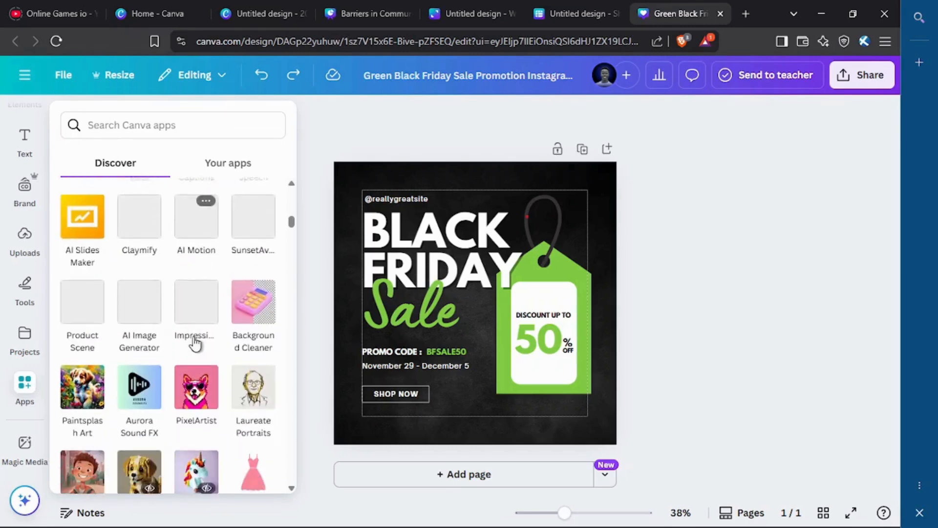
{"action": "scroll", "coordinate": [195, 340], "scroll_direction": "down", "scroll_amount": 8}
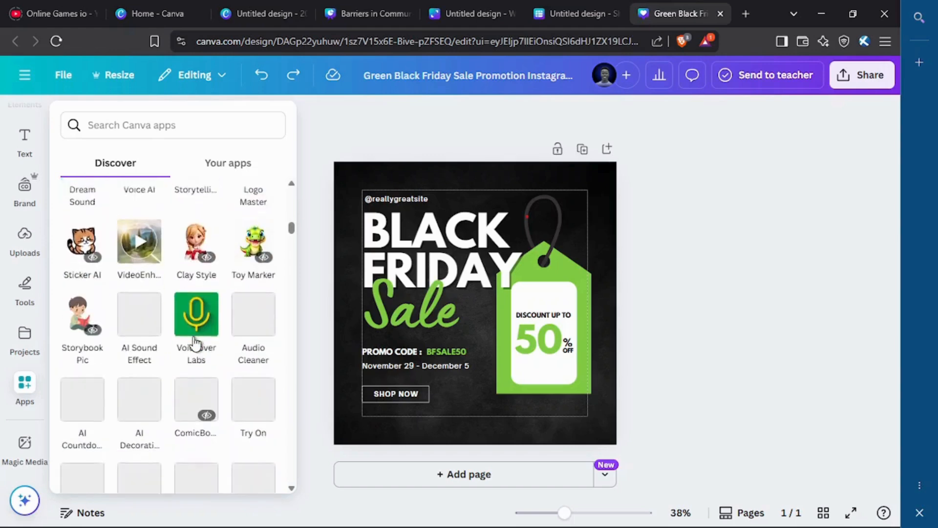
{"action": "scroll", "coordinate": [196, 344], "scroll_direction": "down", "scroll_amount": 4}
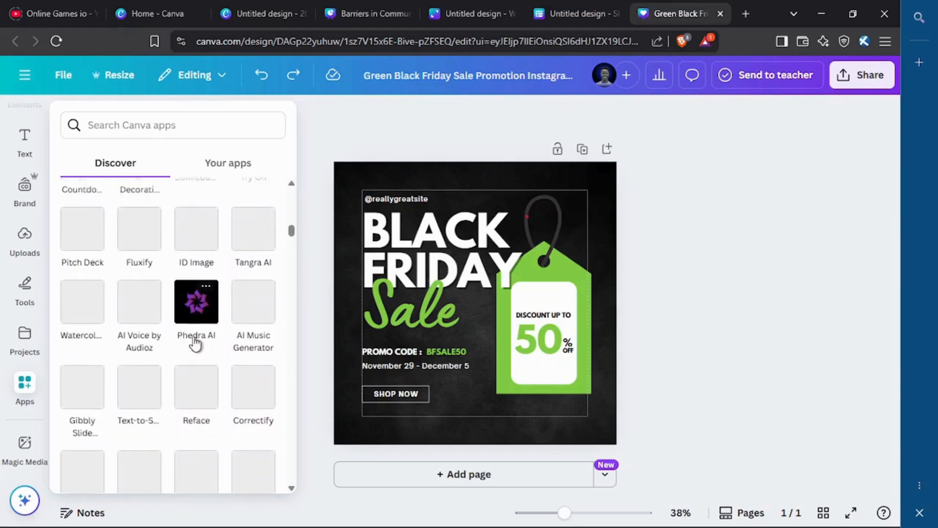
{"action": "scroll", "coordinate": [196, 344], "scroll_direction": "down", "scroll_amount": 8}
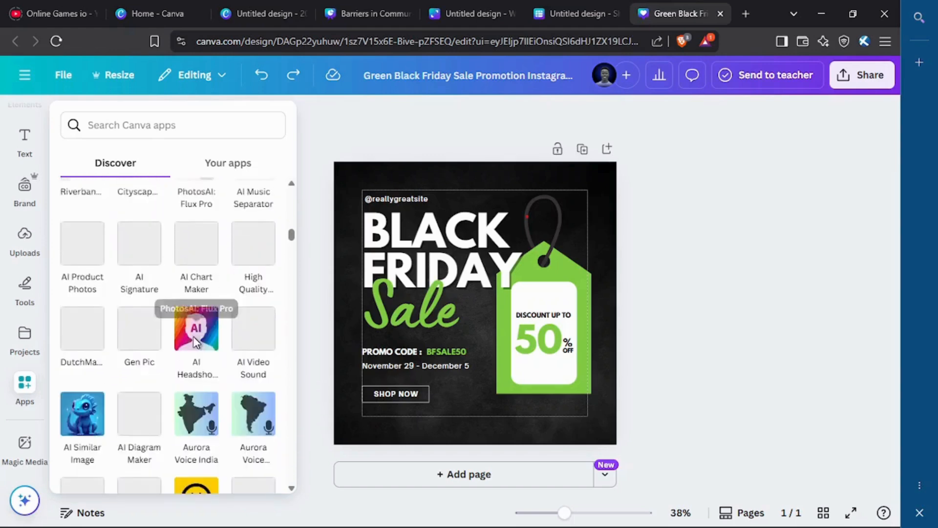
Step: Return to the featured apps and look through the app categories, such as Audio and voiceover
{"action": "scroll", "coordinate": [195, 344], "scroll_direction": "up", "scroll_amount": 20}
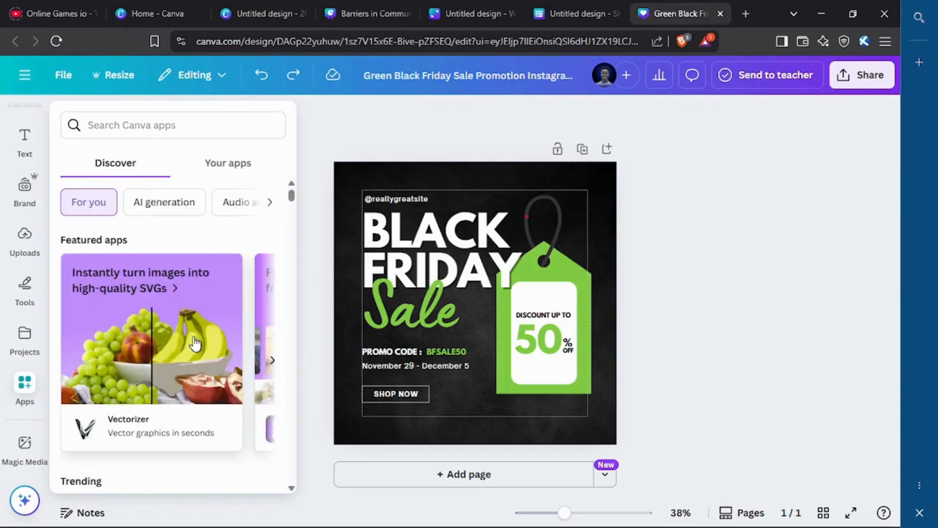
{"action": "scroll", "coordinate": [180, 210], "scroll_direction": "right", "scroll_amount": 3}
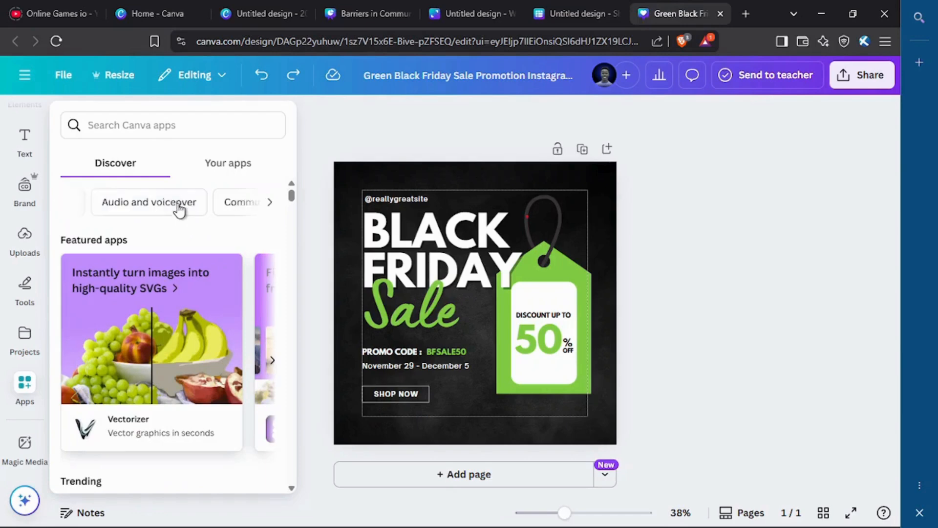
{"action": "scroll", "coordinate": [171, 303], "scroll_direction": "down", "scroll_amount": 2}
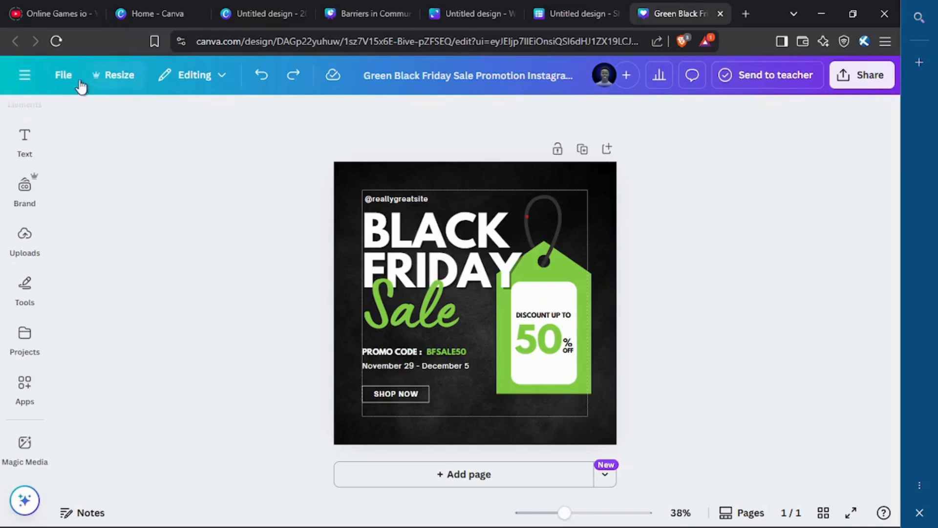
Step: Select the SHOP NOW text and the BLACK FRIDAY heading in turn to view their editing options, and clear the selection
{"action": "left_click", "coordinate": [371, 366]}
{"action": "left_click", "coordinate": [382, 380]}
{"action": "left_click", "coordinate": [394, 395]}
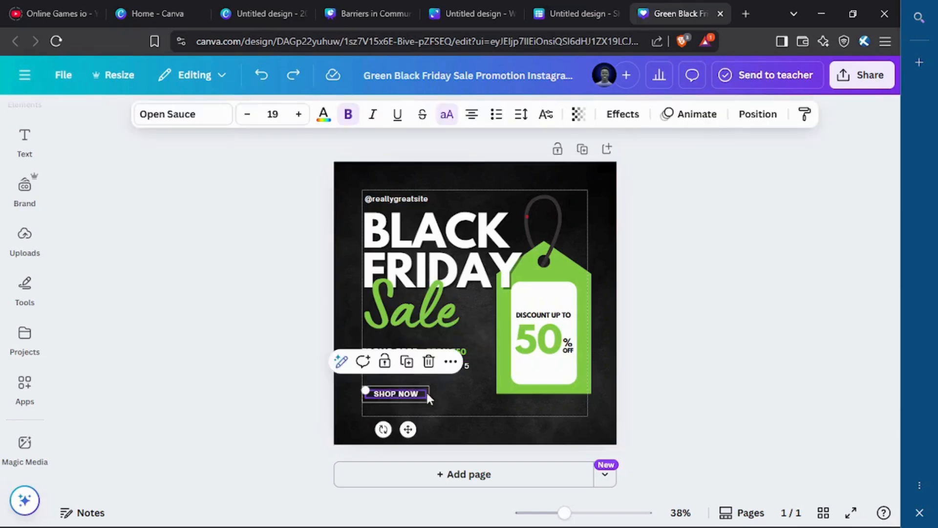
{"action": "left_click", "coordinate": [520, 327]}
{"action": "left_click", "coordinate": [532, 268]}
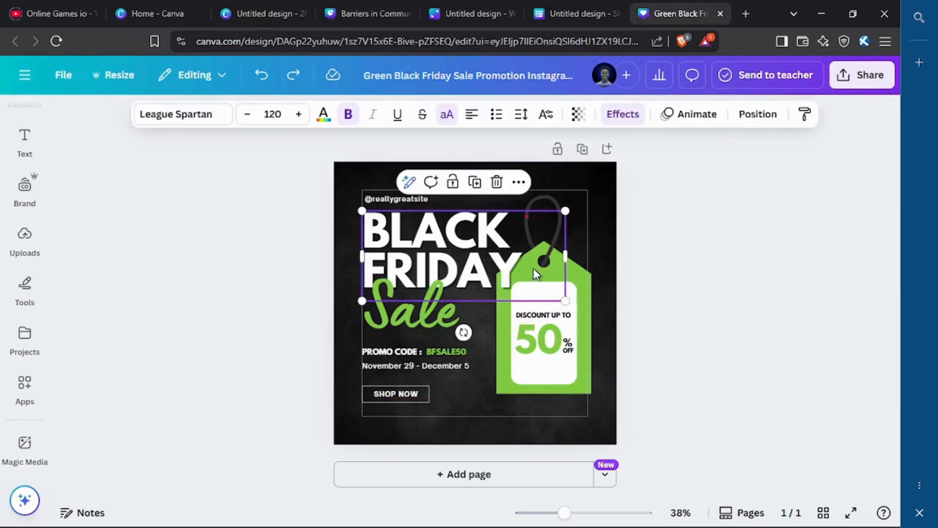
{"action": "left_click", "coordinate": [586, 298]}
{"action": "left_click", "coordinate": [621, 227]}
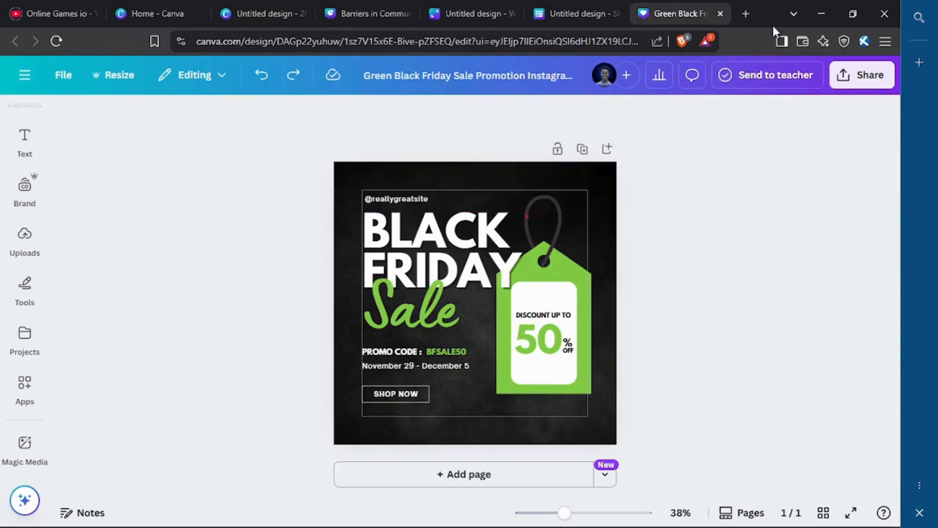
Step: Minimize the browser, switch to Microsoft Store and search for "canva"
{"action": "left_click", "coordinate": [824, 14]}
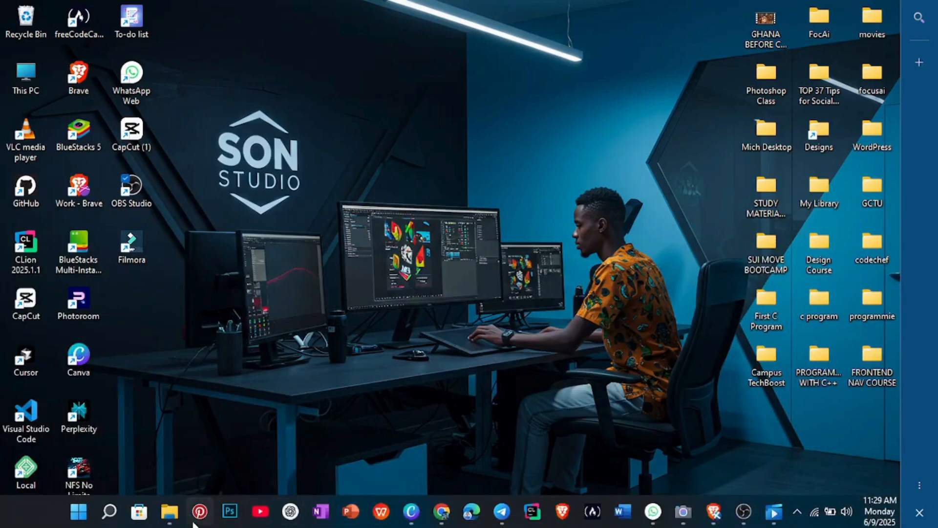
{"action": "left_click", "coordinate": [140, 512]}
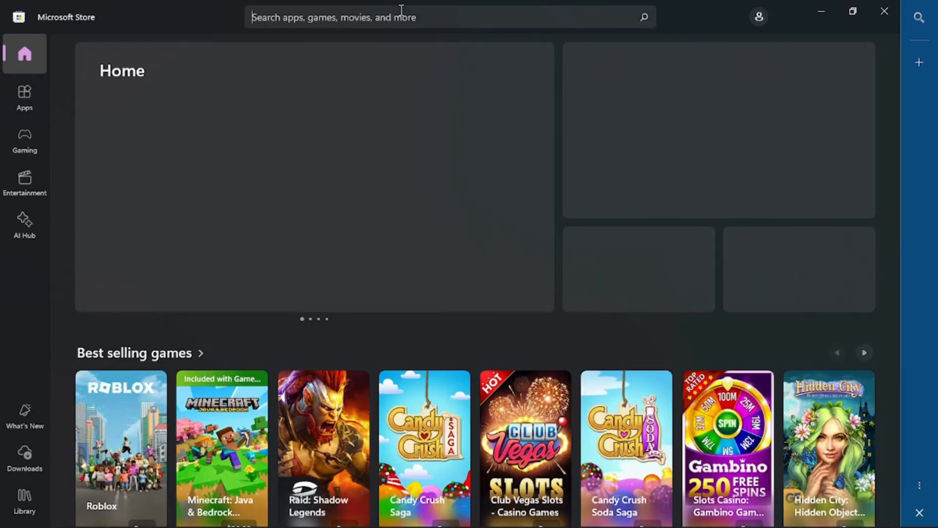
{"action": "left_click", "coordinate": [401, 10]}
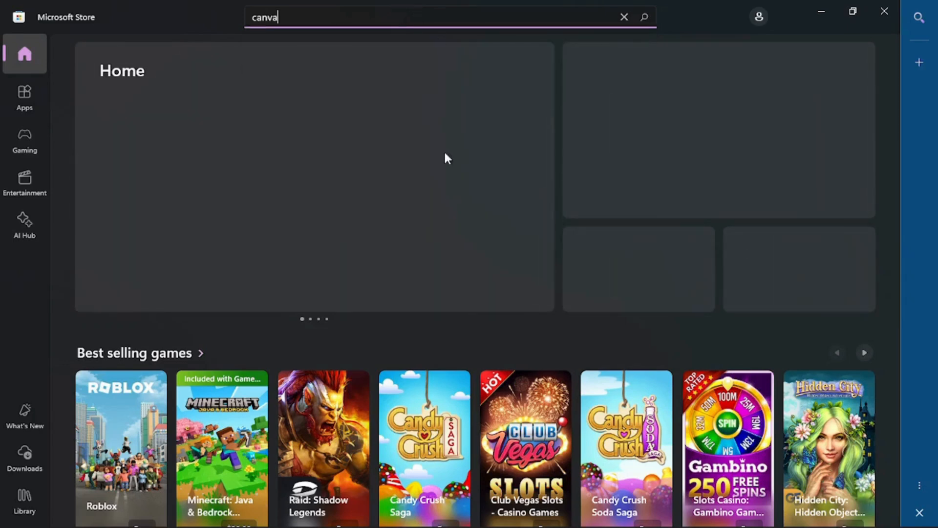
{"action": "key", "text": "Return"}
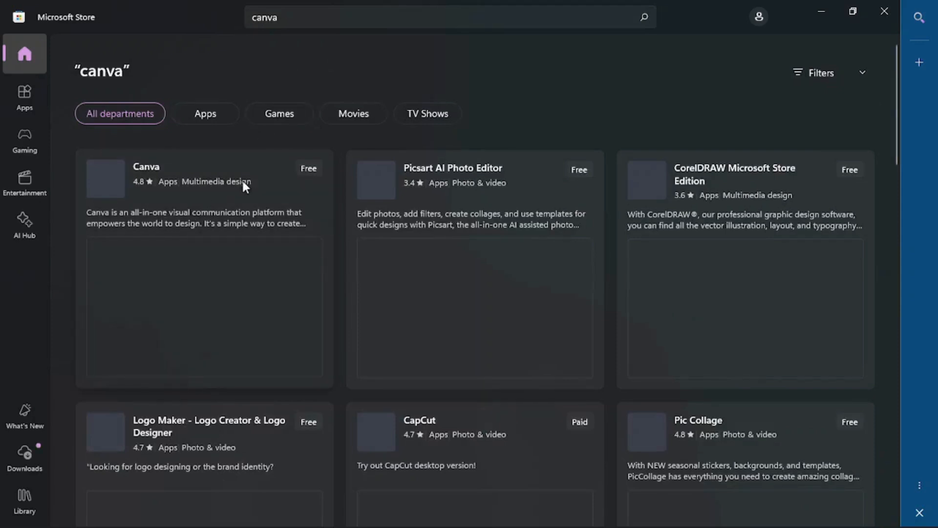
Step: Examine the Canva listing and its install option, and look through the other design apps in the search results
{"action": "mouse_move", "coordinate": [241, 179]}
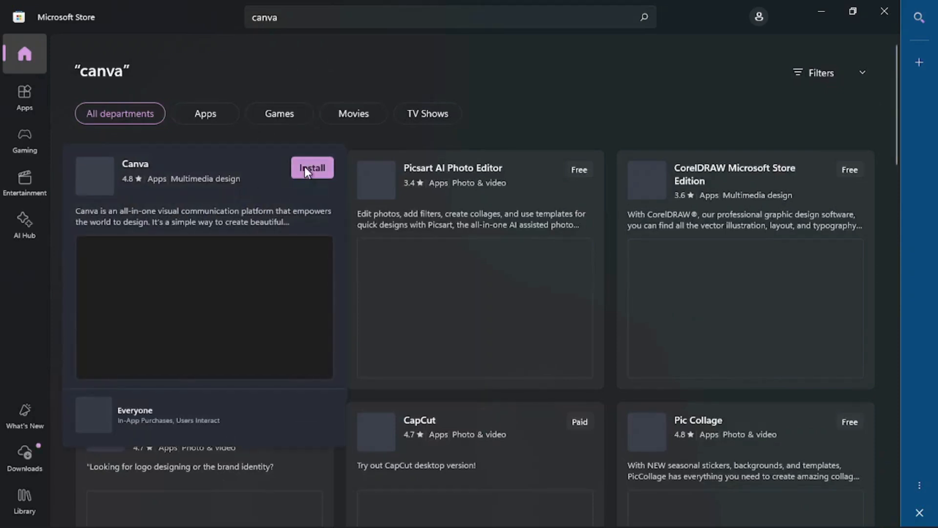
{"action": "scroll", "coordinate": [266, 175], "scroll_direction": "down", "scroll_amount": 10}
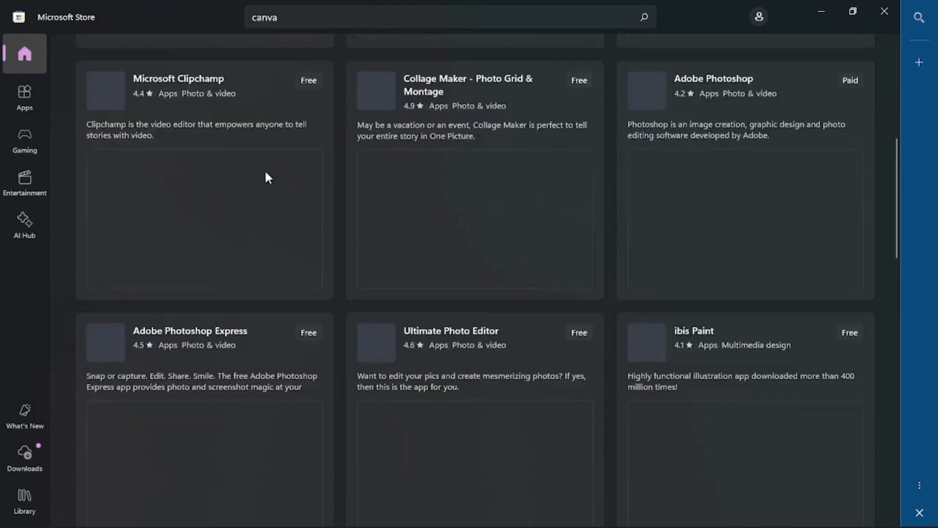
{"action": "scroll", "coordinate": [266, 170], "scroll_direction": "up", "scroll_amount": 10}
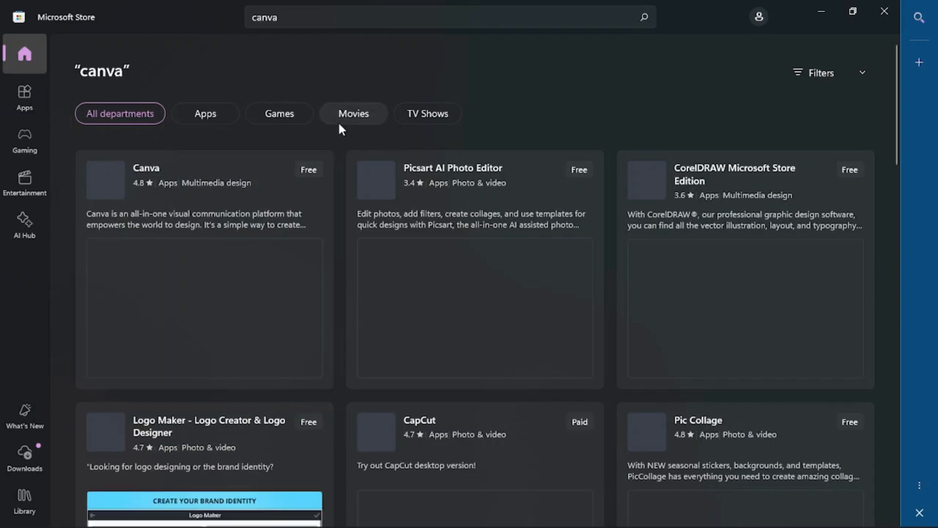
{"action": "scroll", "coordinate": [325, 132], "scroll_direction": "down", "scroll_amount": 3}
{"action": "scroll", "coordinate": [325, 132], "scroll_direction": "down", "scroll_amount": 10}
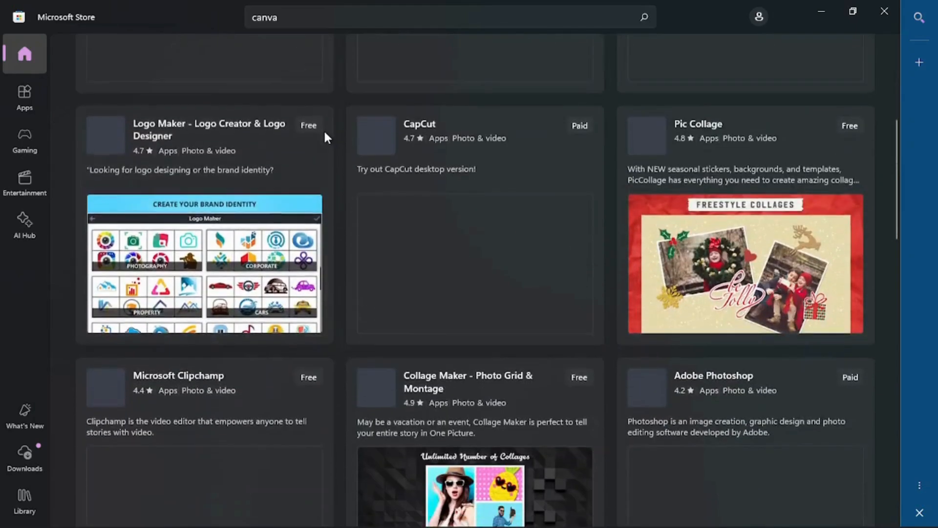
{"action": "scroll", "coordinate": [325, 132], "scroll_direction": "up", "scroll_amount": 10}
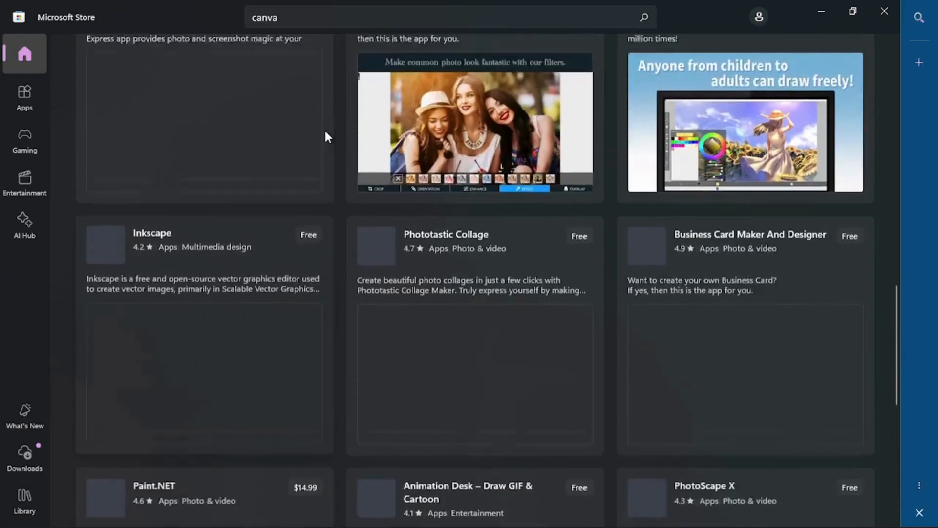
{"action": "scroll", "coordinate": [326, 132], "scroll_direction": "down", "scroll_amount": 13}
{"action": "scroll", "coordinate": [326, 132], "scroll_direction": "up", "scroll_amount": 5}
{"action": "scroll", "coordinate": [303, 131], "scroll_direction": "up", "scroll_amount": 6}
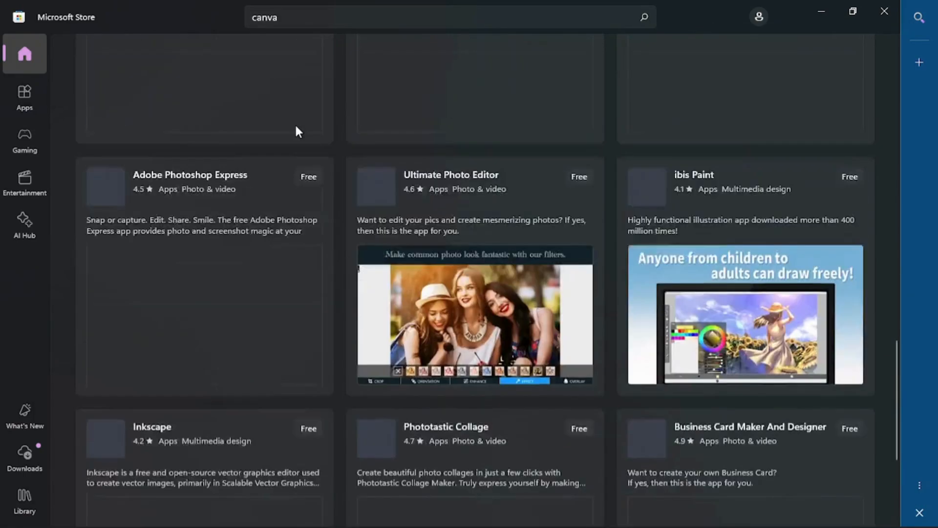
Step: Return to the Canva listing among the search results and reveal its install option
{"action": "scroll", "coordinate": [295, 126], "scroll_direction": "up", "scroll_amount": 7}
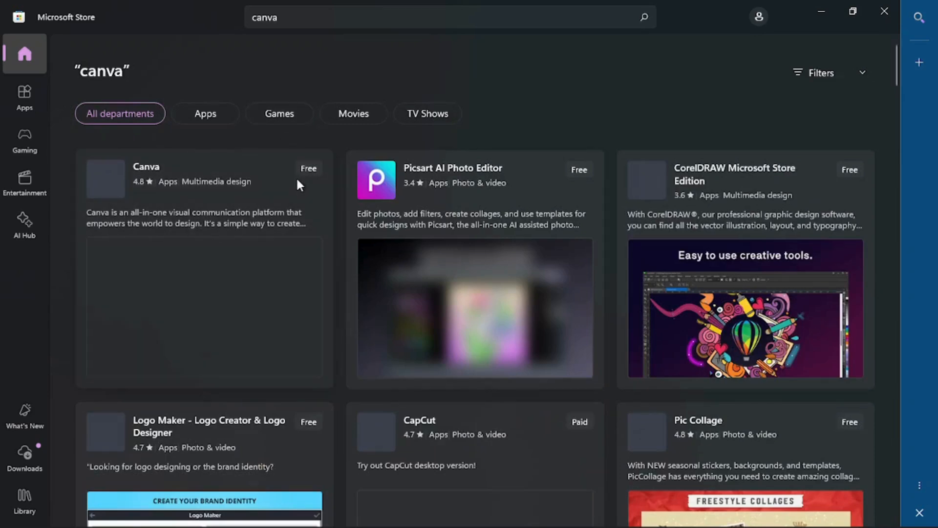
{"action": "mouse_move", "coordinate": [298, 183]}
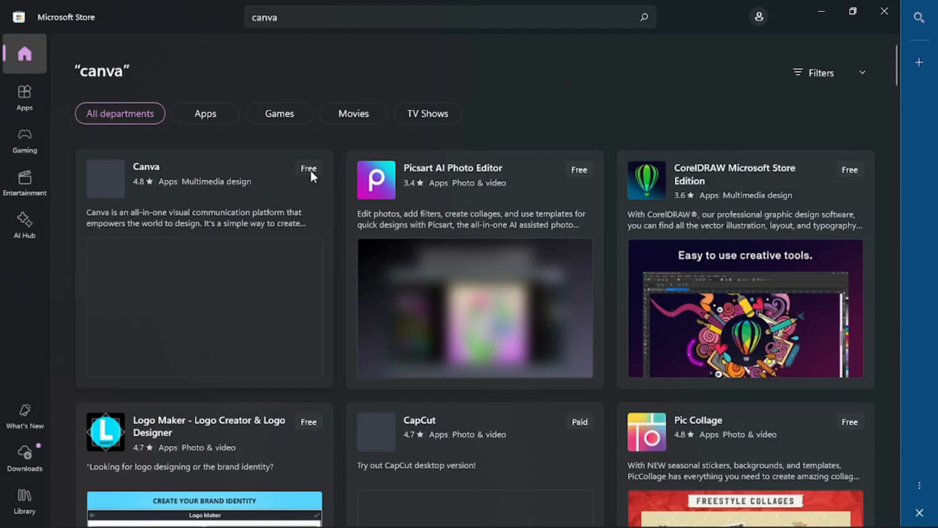
{"action": "mouse_move", "coordinate": [306, 167]}
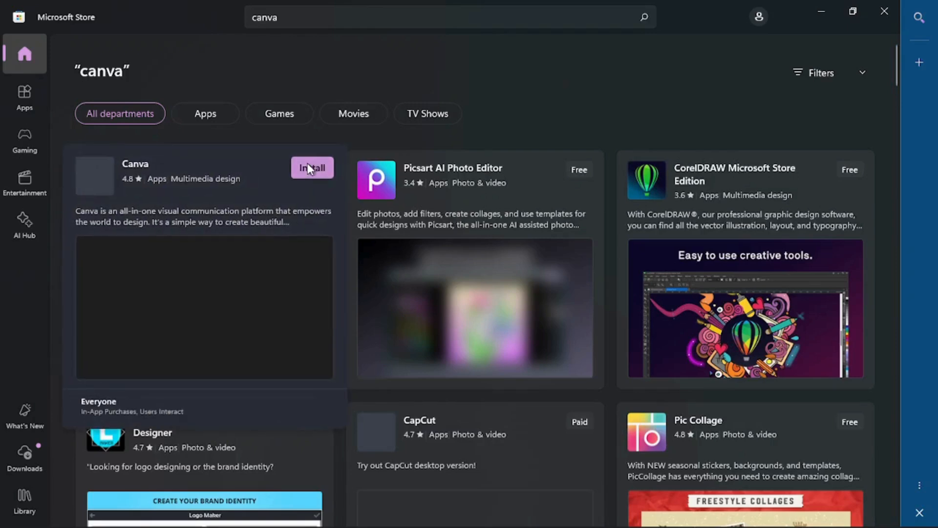
Step: Minimize Microsoft Store, switch to the Canva desktop app and look through the recent designs on its home page
{"action": "left_click", "coordinate": [823, 11]}
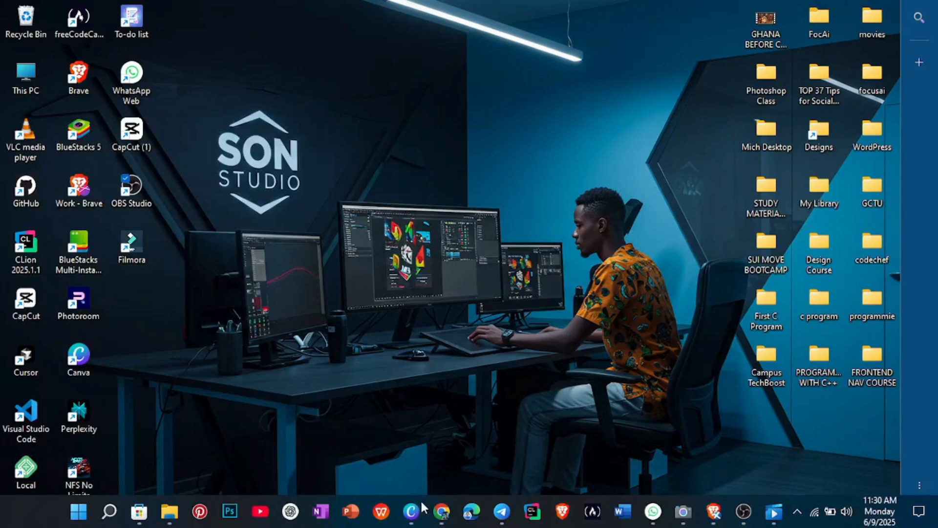
{"action": "left_click", "coordinate": [413, 511]}
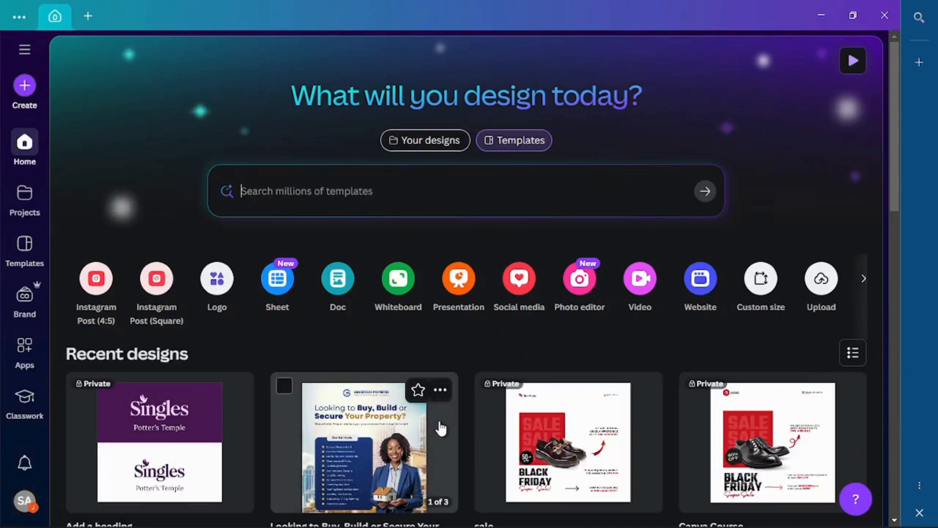
{"action": "scroll", "coordinate": [357, 270], "scroll_direction": "down", "scroll_amount": 3}
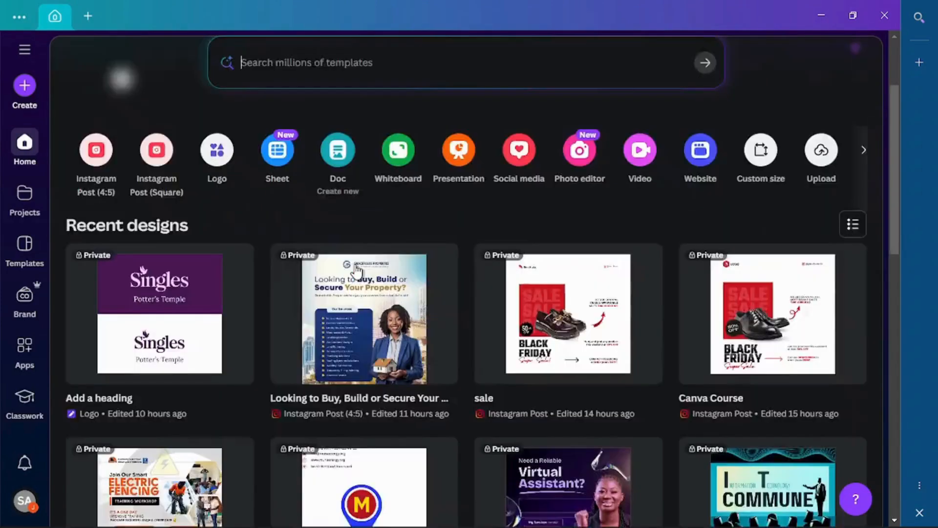
{"action": "scroll", "coordinate": [356, 270], "scroll_direction": "down", "scroll_amount": 15}
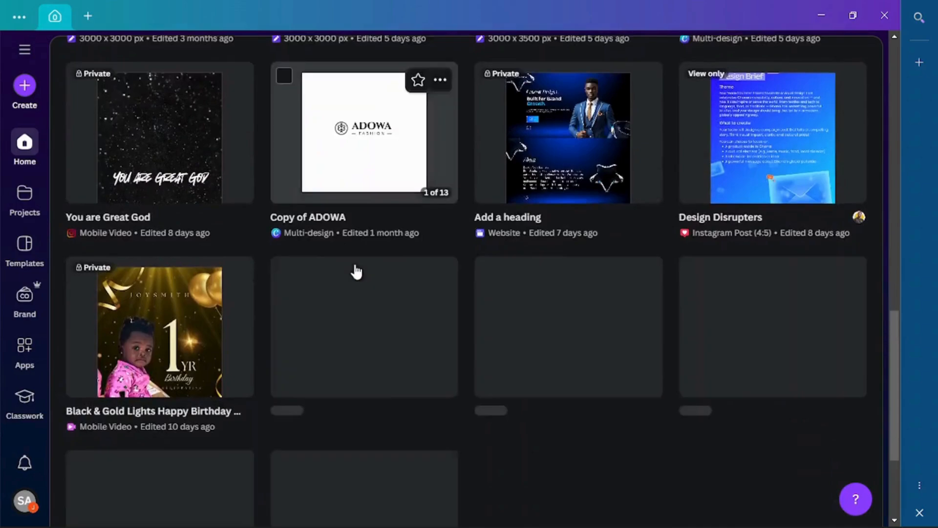
{"action": "scroll", "coordinate": [357, 270], "scroll_direction": "up", "scroll_amount": 20}
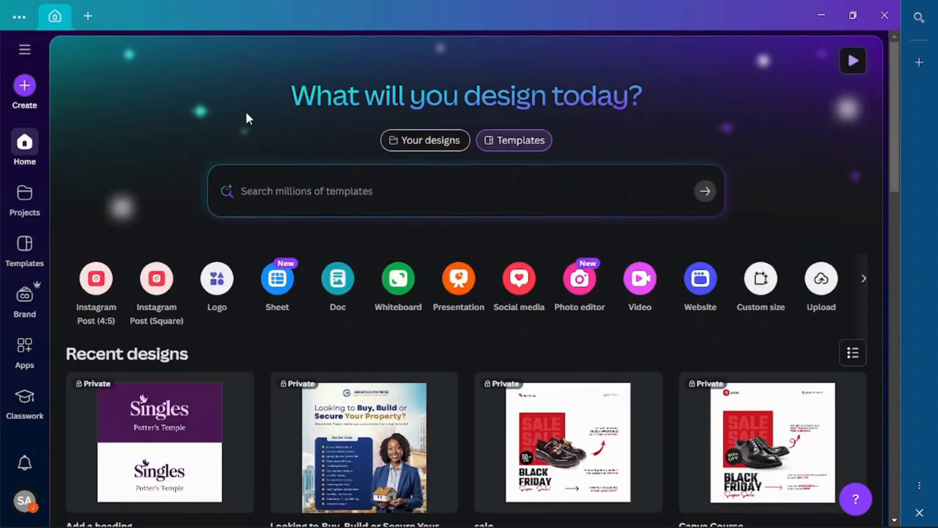
{"action": "scroll", "coordinate": [300, 180], "scroll_direction": "down", "scroll_amount": 5}
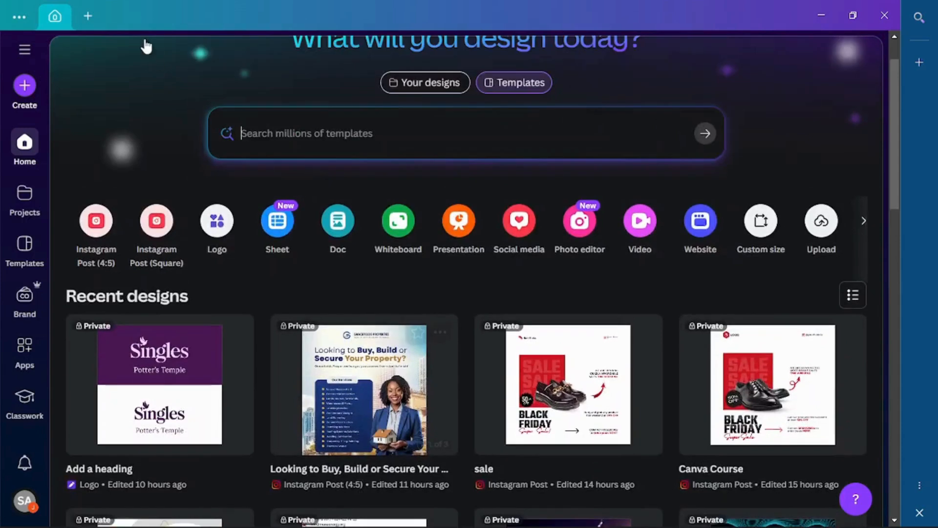
{"action": "scroll", "coordinate": [146, 46], "scroll_direction": "up", "scroll_amount": 2}
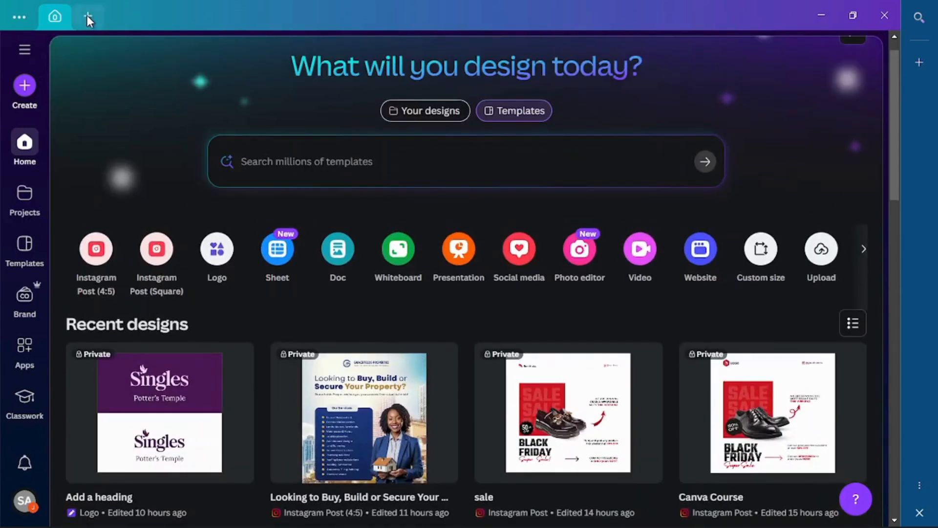
Step: View the new-tab option, dismiss it and look over the home page's design types again
{"action": "left_click", "coordinate": [87, 16]}
{"action": "left_click", "coordinate": [366, 127]}
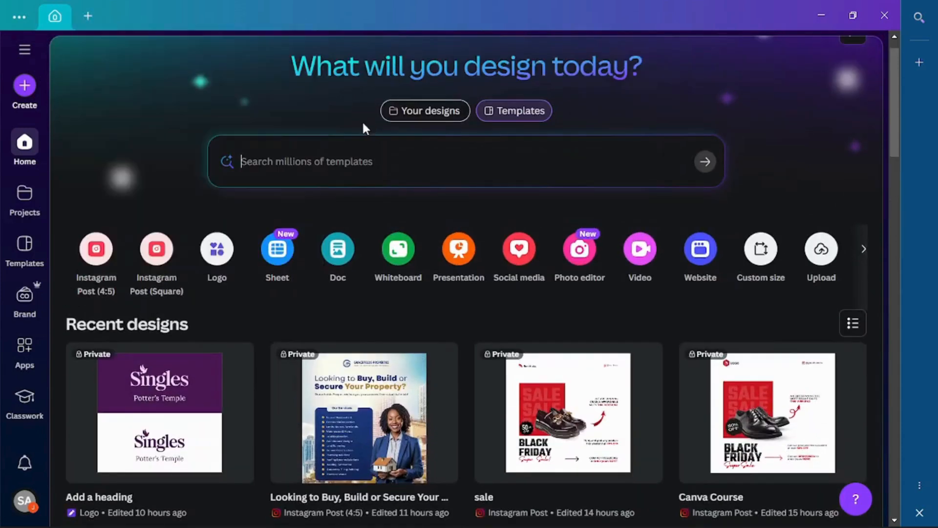
{"action": "scroll", "coordinate": [132, 54], "scroll_direction": "down", "scroll_amount": 2}
{"action": "scroll", "coordinate": [127, 60], "scroll_direction": "up", "scroll_amount": 3}
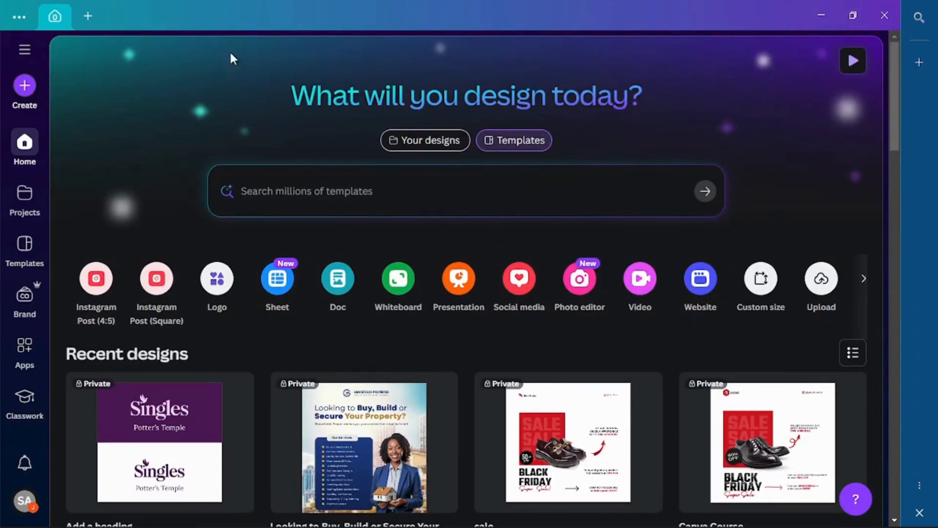
Step: Open the account menu to view it, close it and return to the start of the home page
{"action": "left_click", "coordinate": [27, 503]}
{"action": "scroll", "coordinate": [154, 268], "scroll_direction": "down", "scroll_amount": 2}
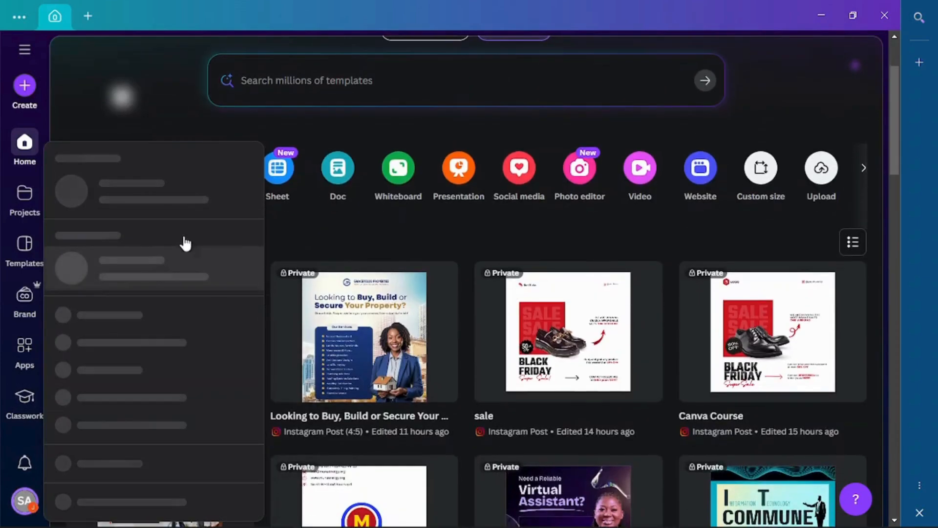
{"action": "left_click", "coordinate": [540, 37]}
{"action": "scroll", "coordinate": [543, 43], "scroll_direction": "up", "scroll_amount": 2}
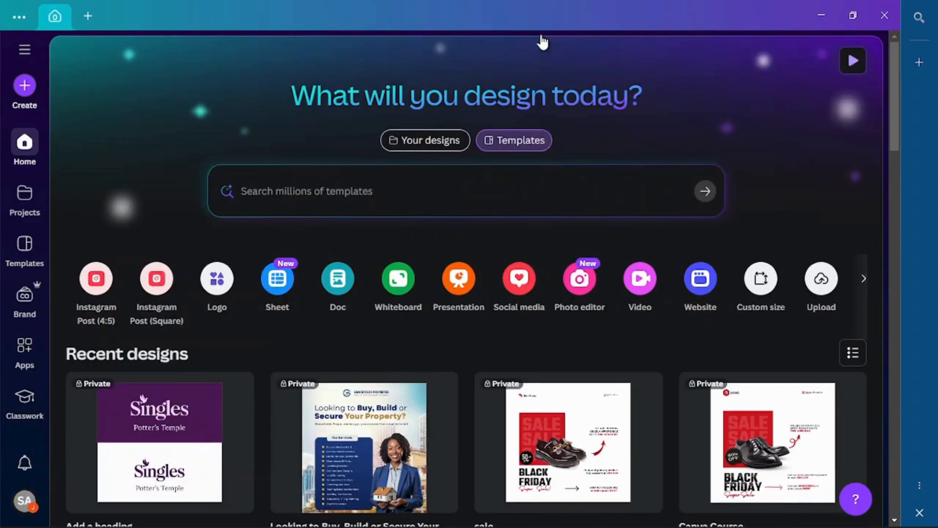